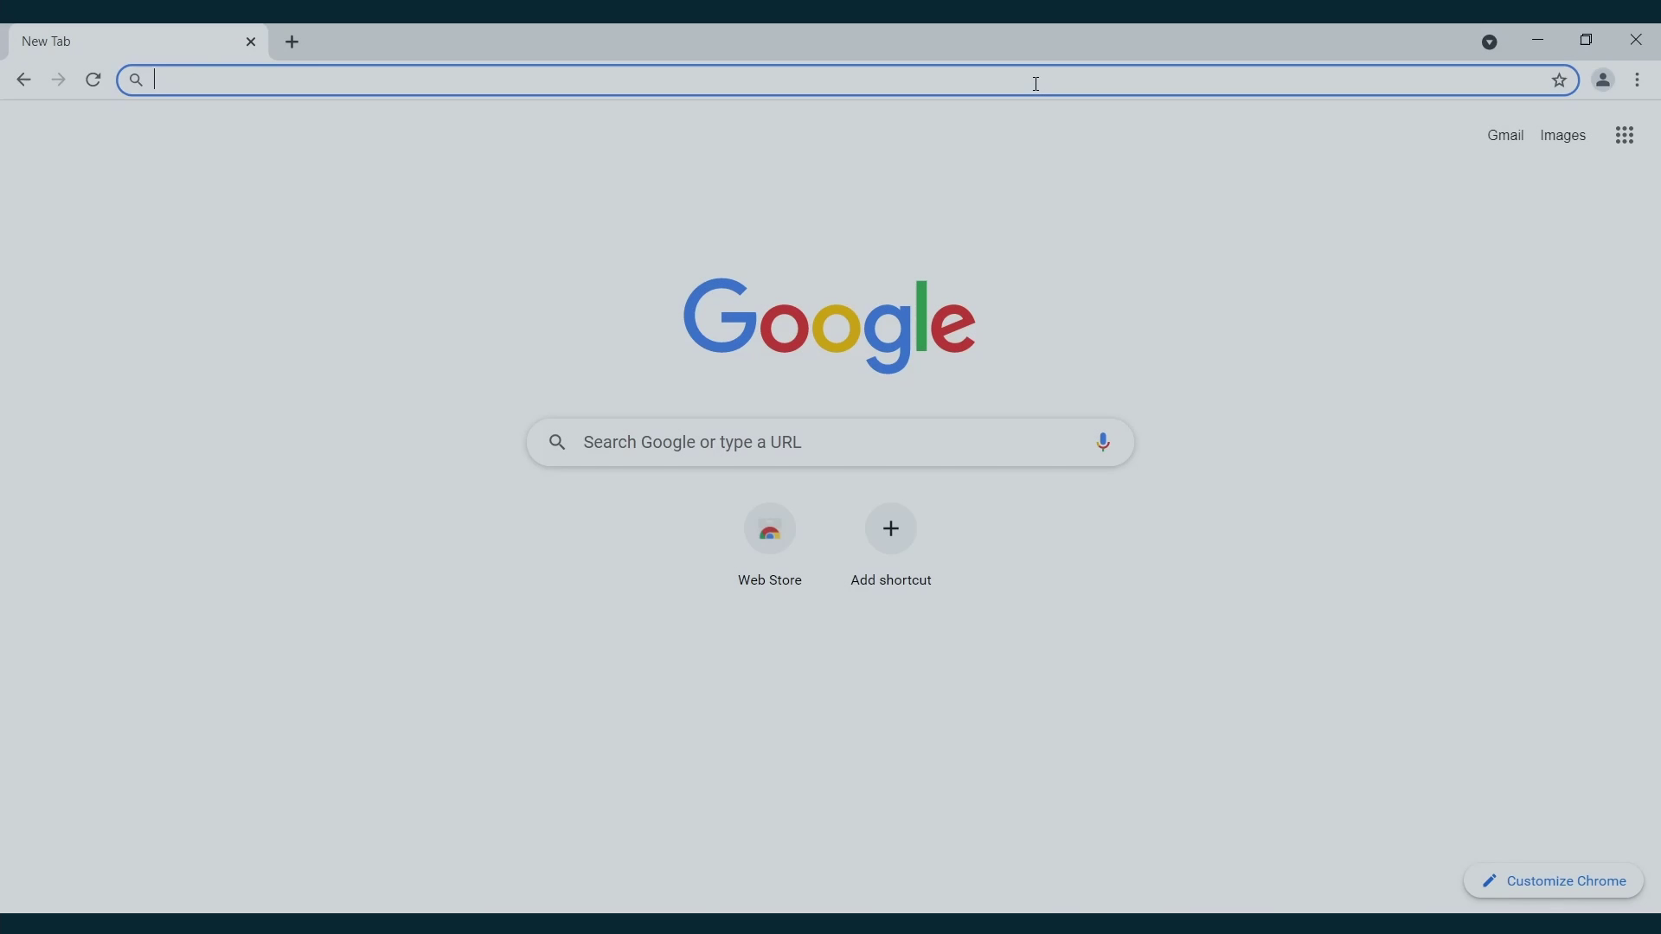
- Load weare12petals.com, go to its Apply Here page and scroll down to the Apply now button
{"action": "type", "text": "weare12petals"}
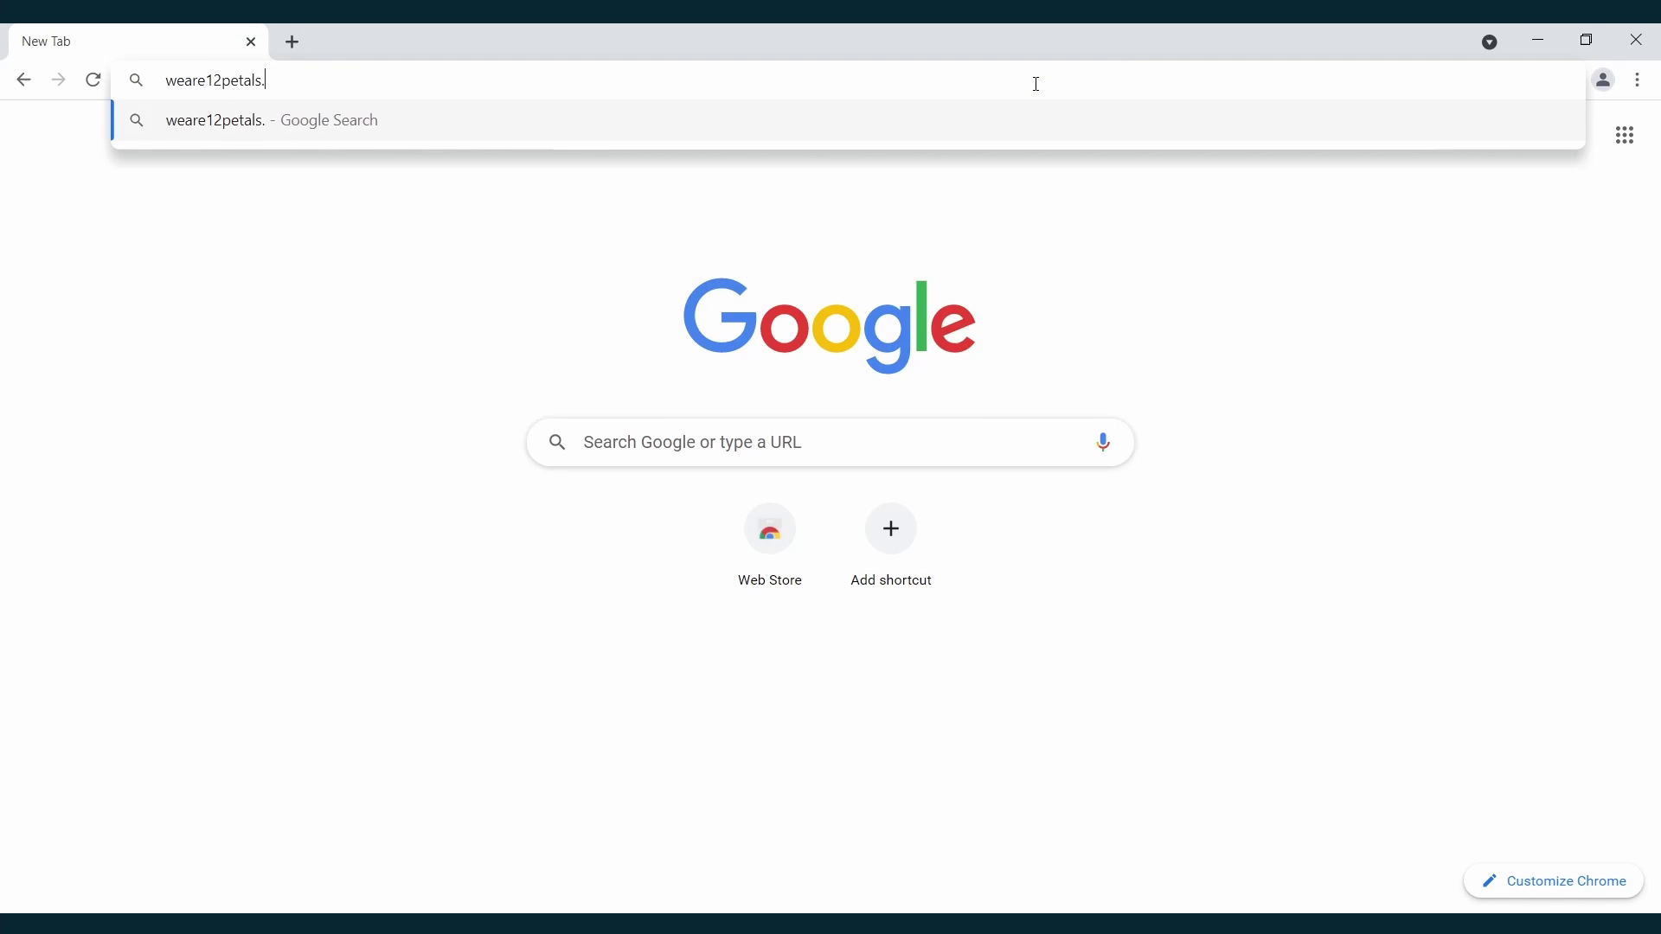
{"action": "type", "text": ".com"}
{"action": "key", "text": "Return"}
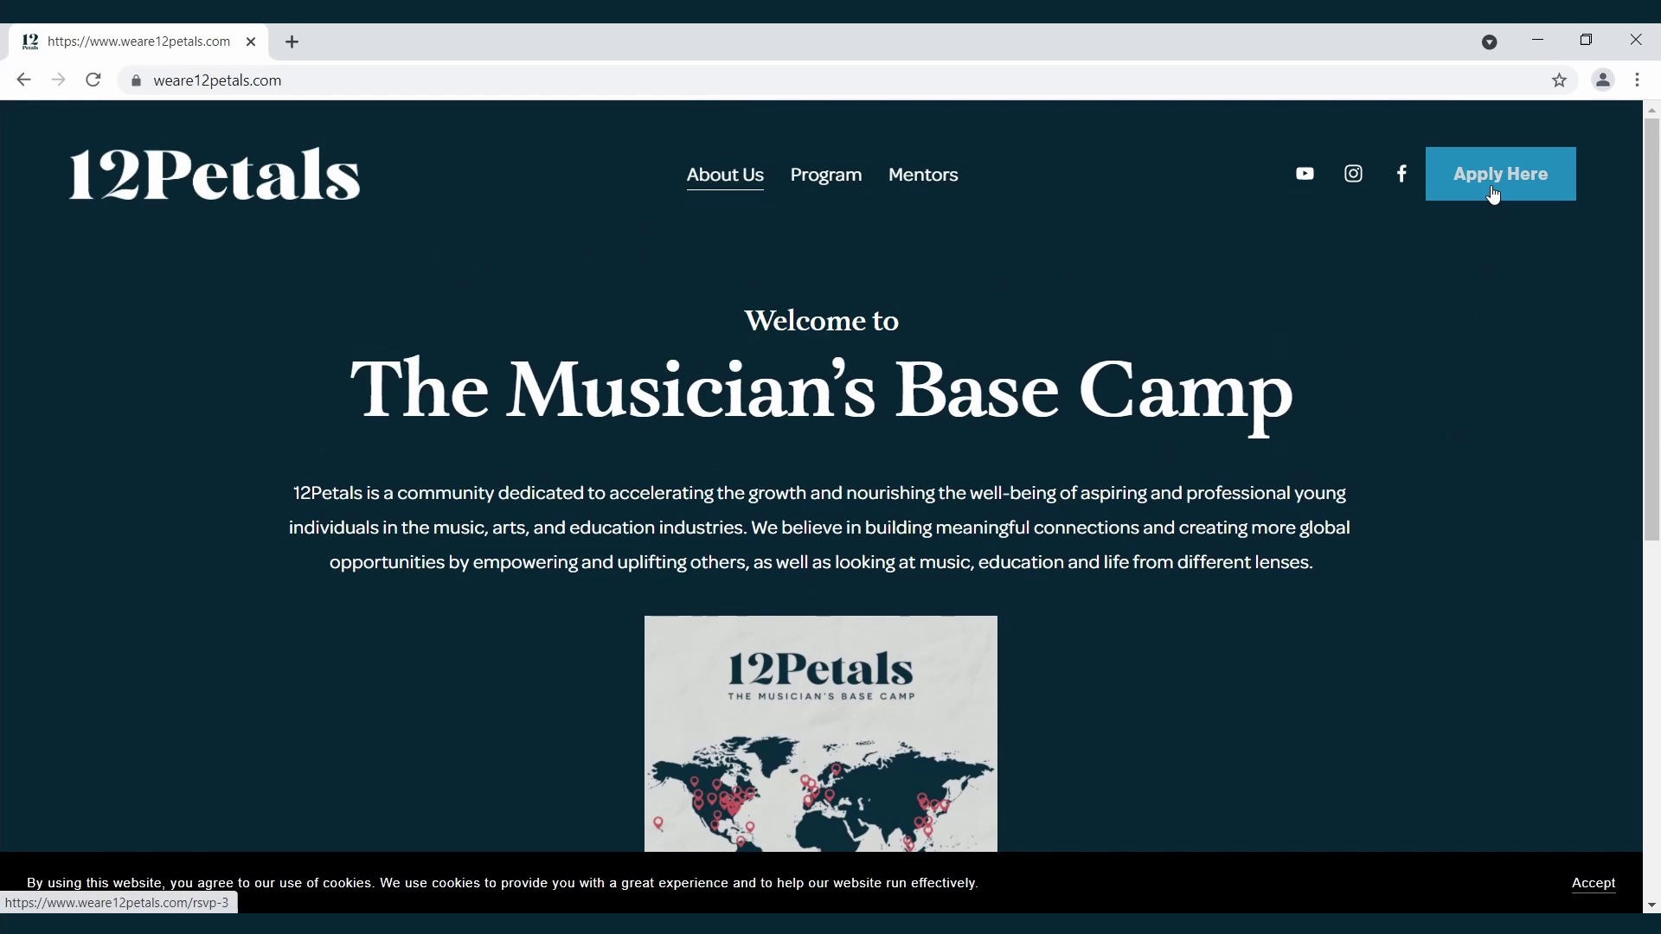
{"action": "left_click", "coordinate": [1493, 196]}
{"action": "scroll", "coordinate": [1461, 426], "scroll_direction": "down", "scroll_amount": 3}
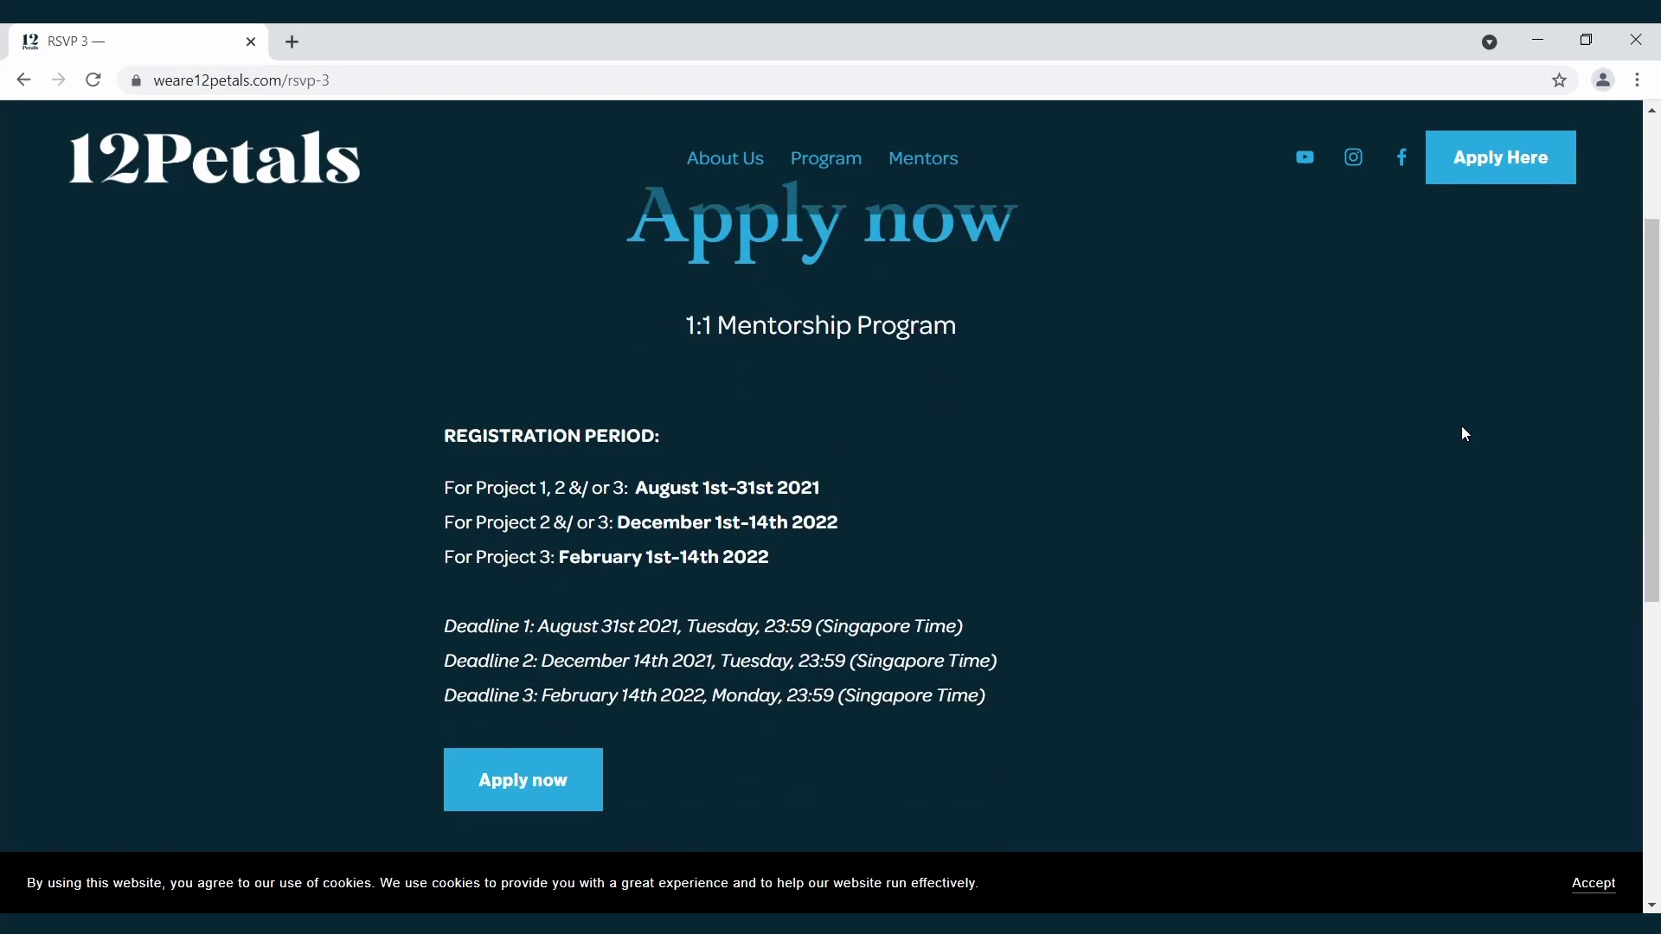
{"action": "scroll", "coordinate": [1461, 426], "scroll_direction": "down", "scroll_amount": 3}
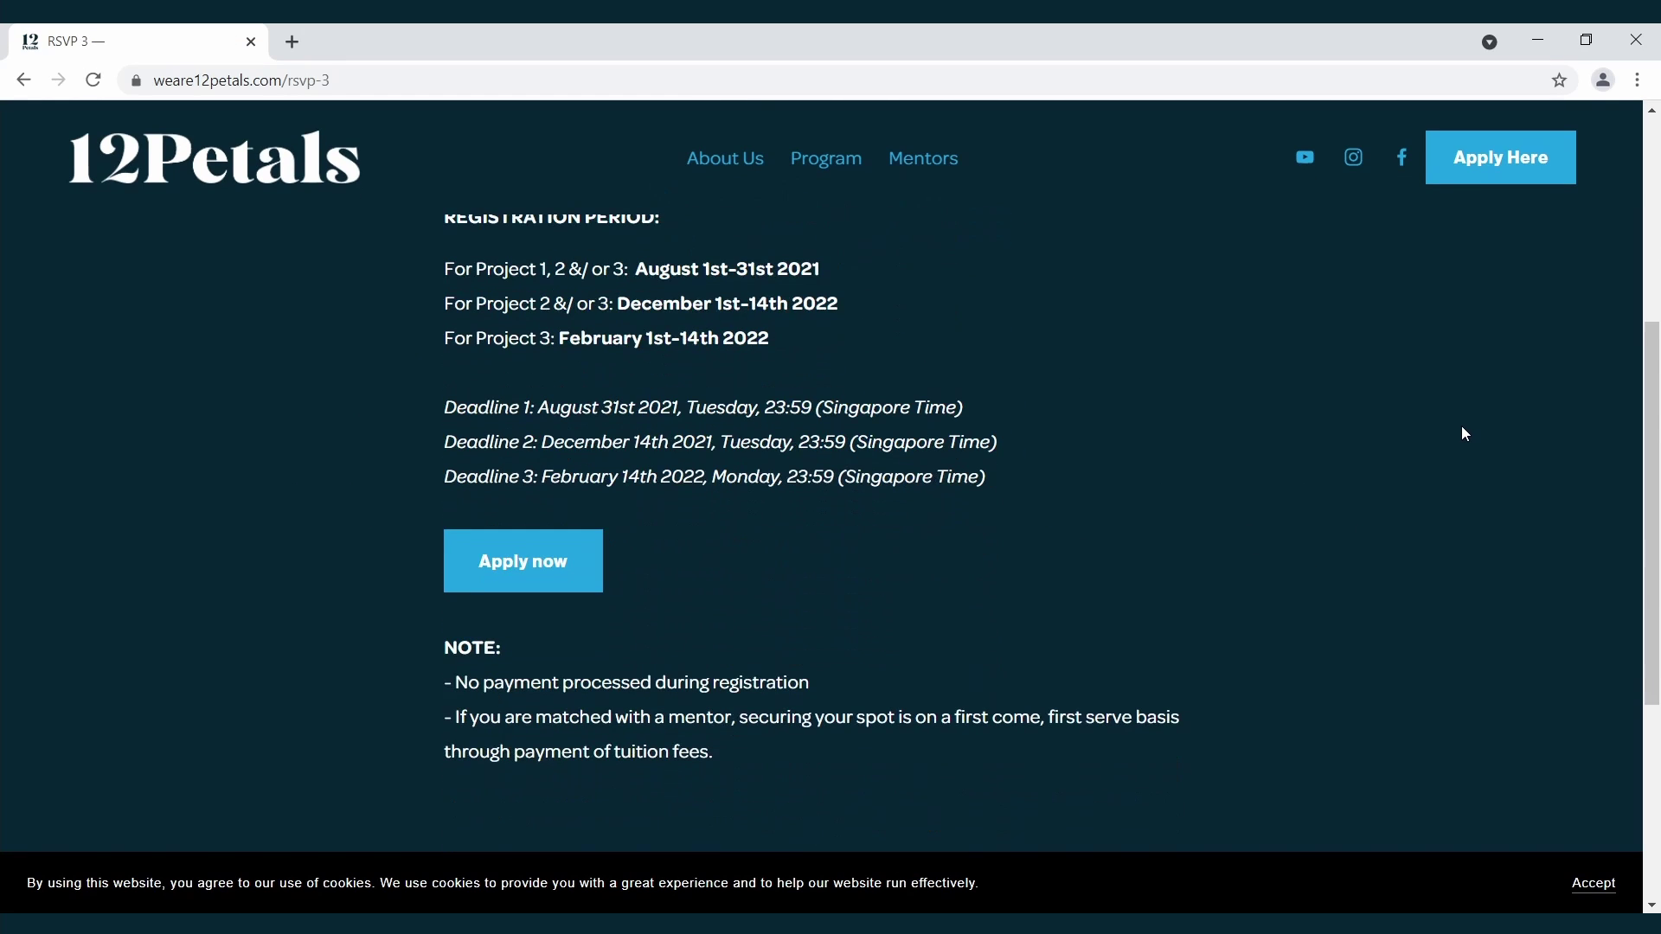
- Open the JotForm application from Apply now, start it and advance past the welcome pages to the program question
{"action": "left_click", "coordinate": [461, 560]}
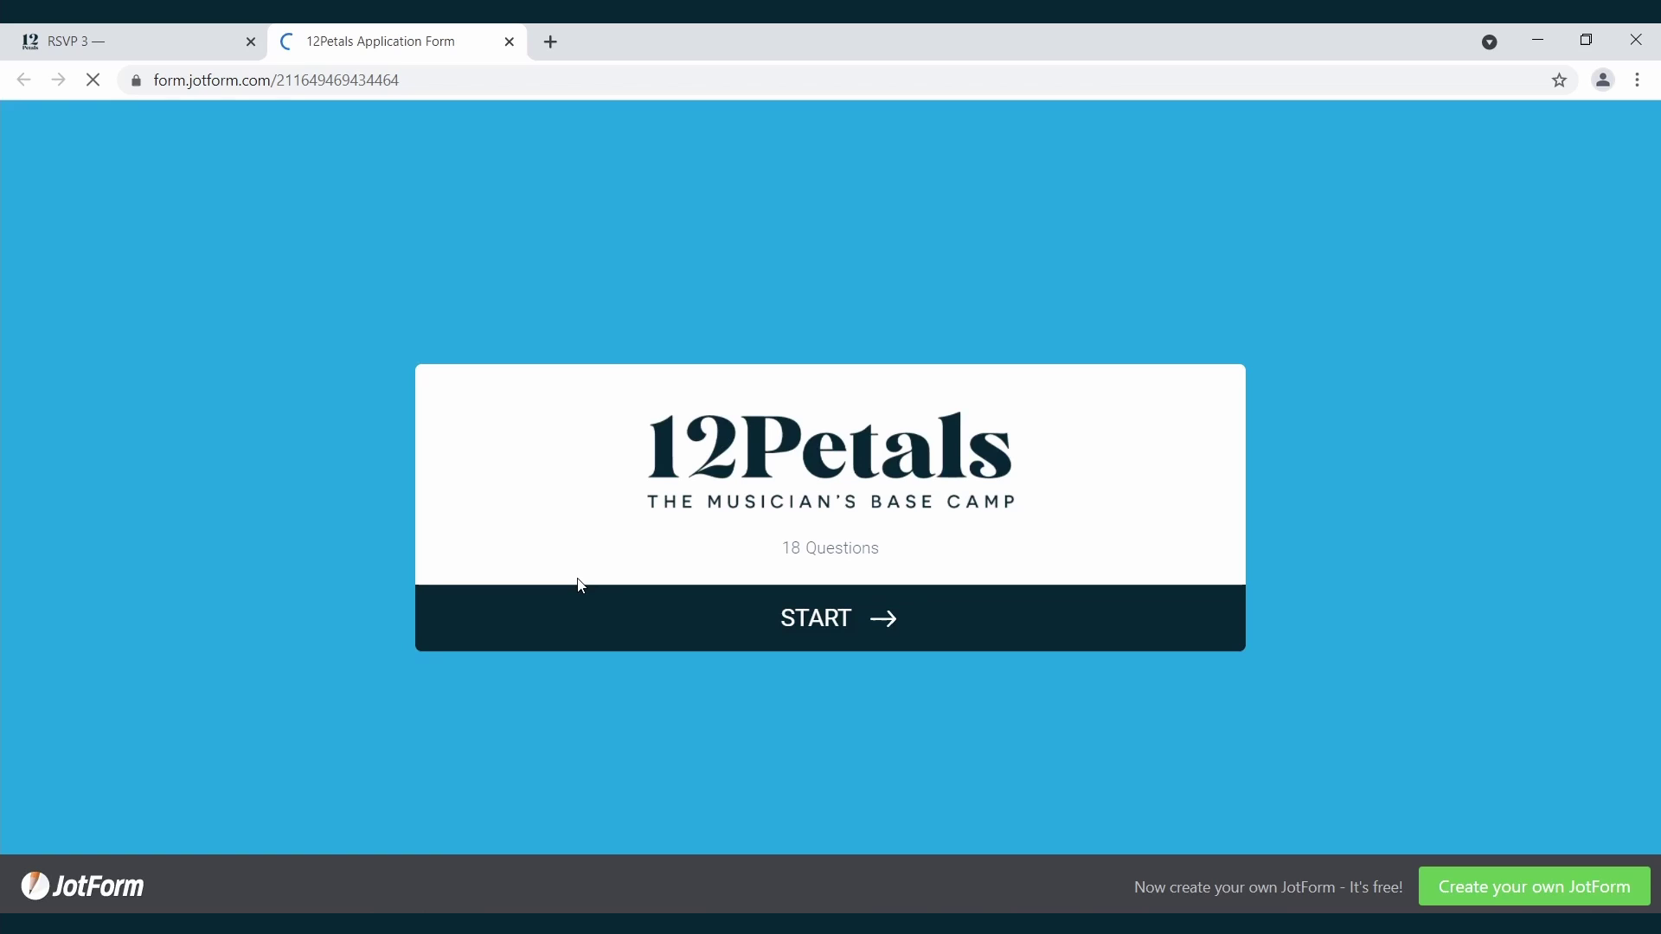
{"action": "left_click", "coordinate": [817, 634]}
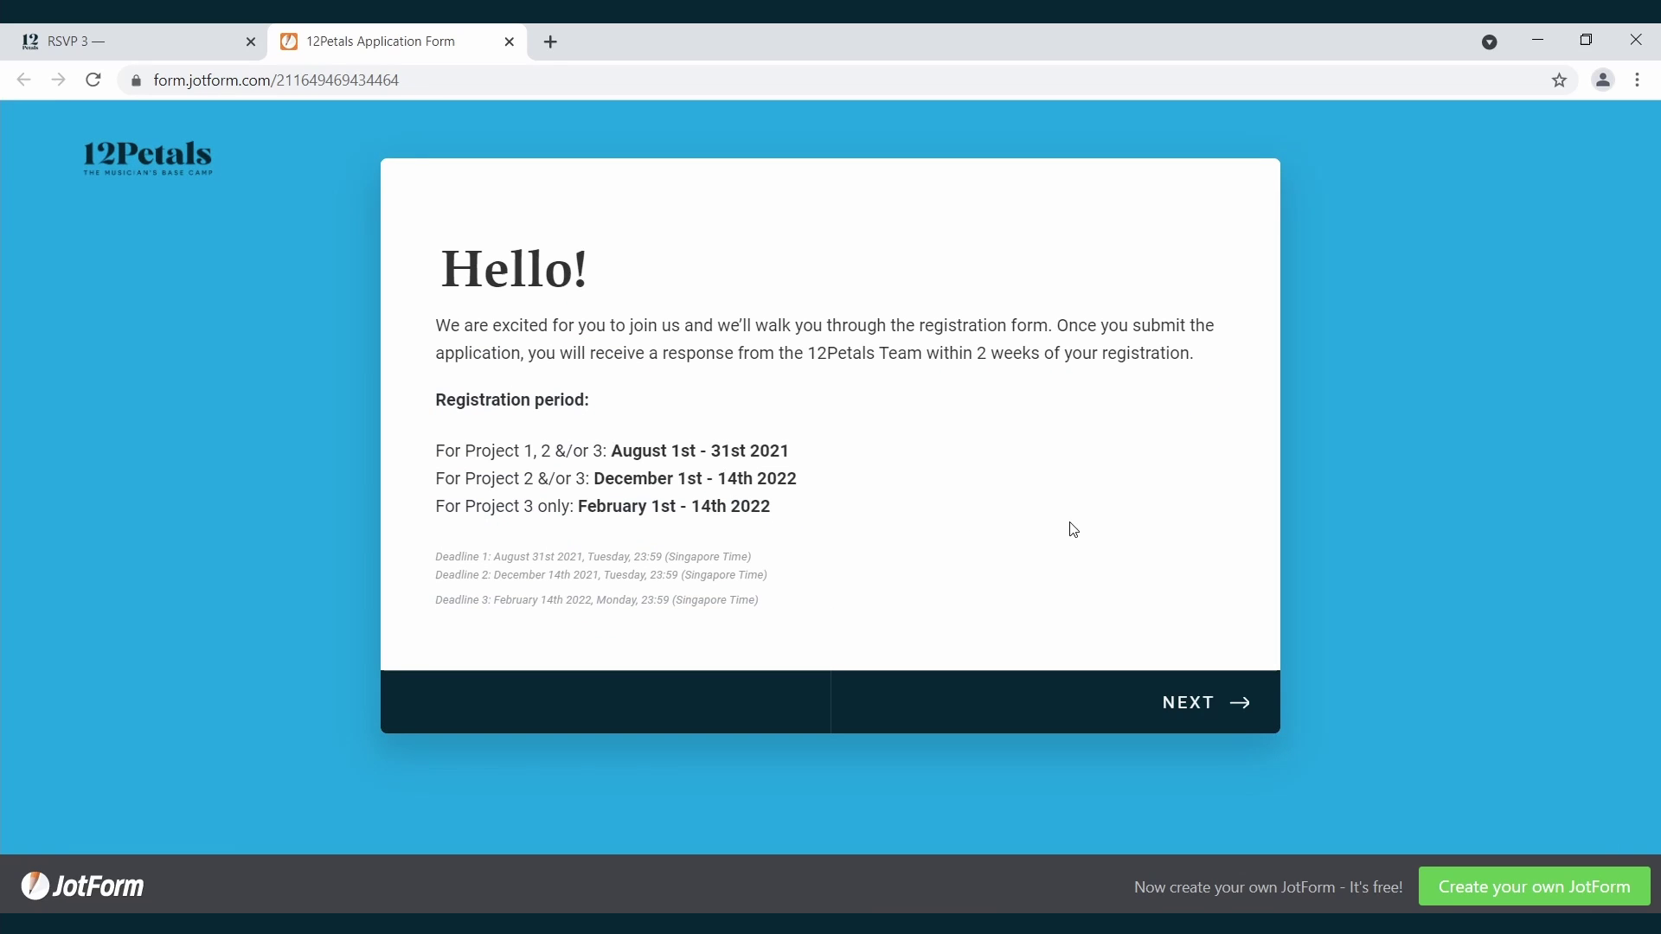
{"action": "left_click", "coordinate": [1214, 717]}
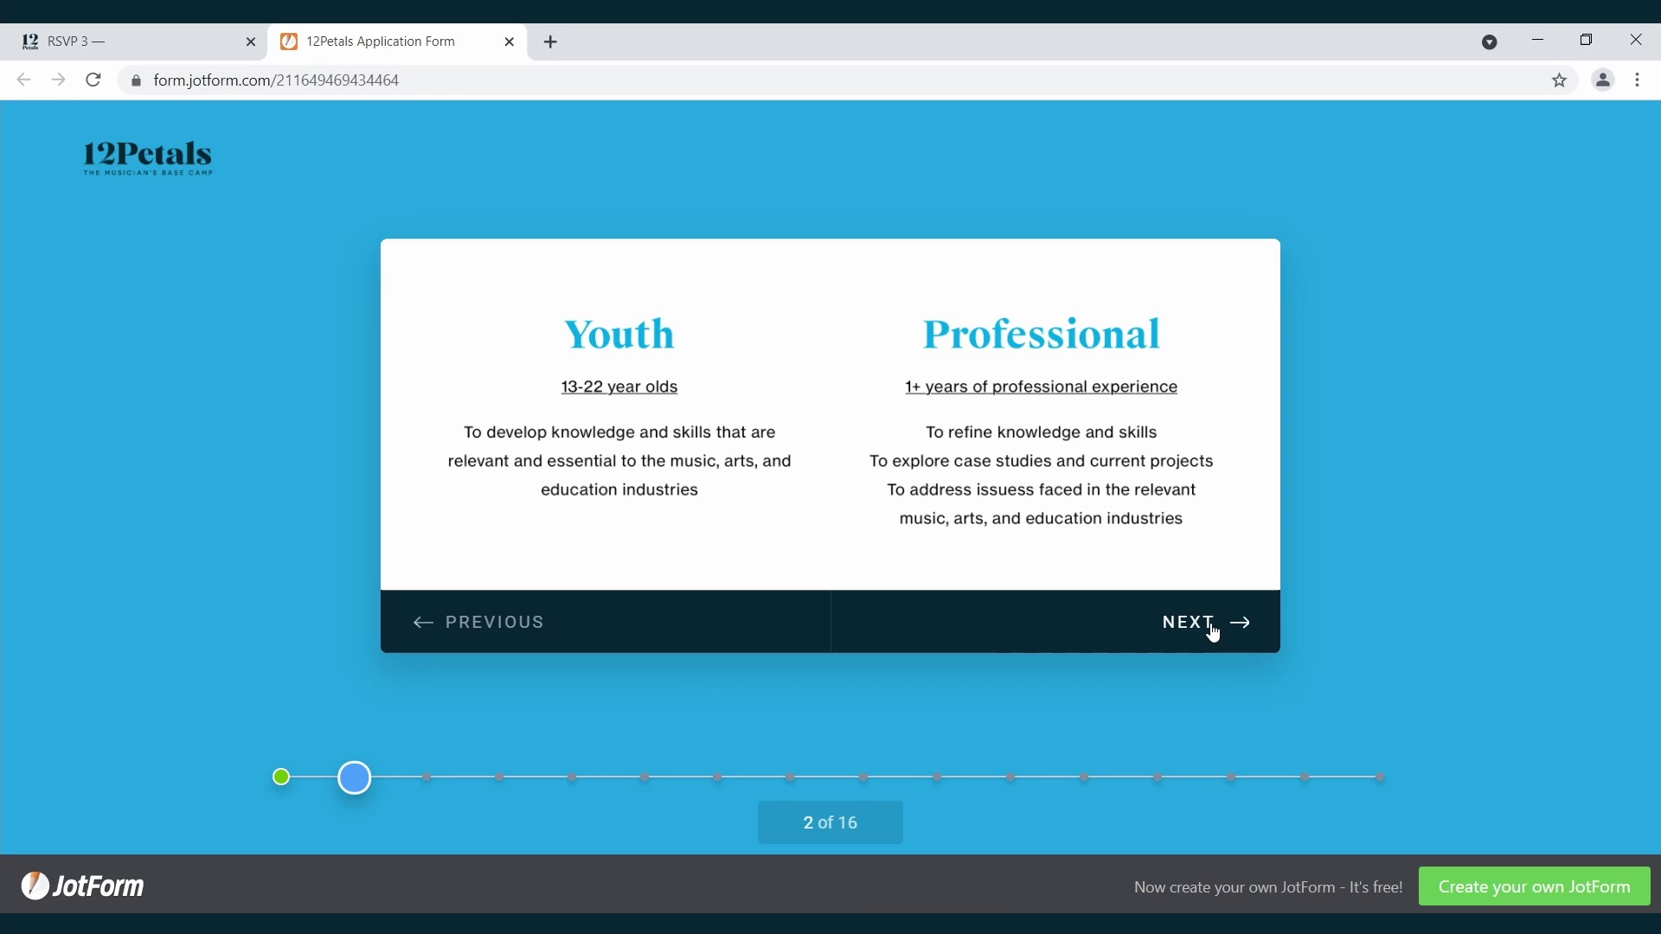
{"action": "left_click", "coordinate": [1216, 635]}
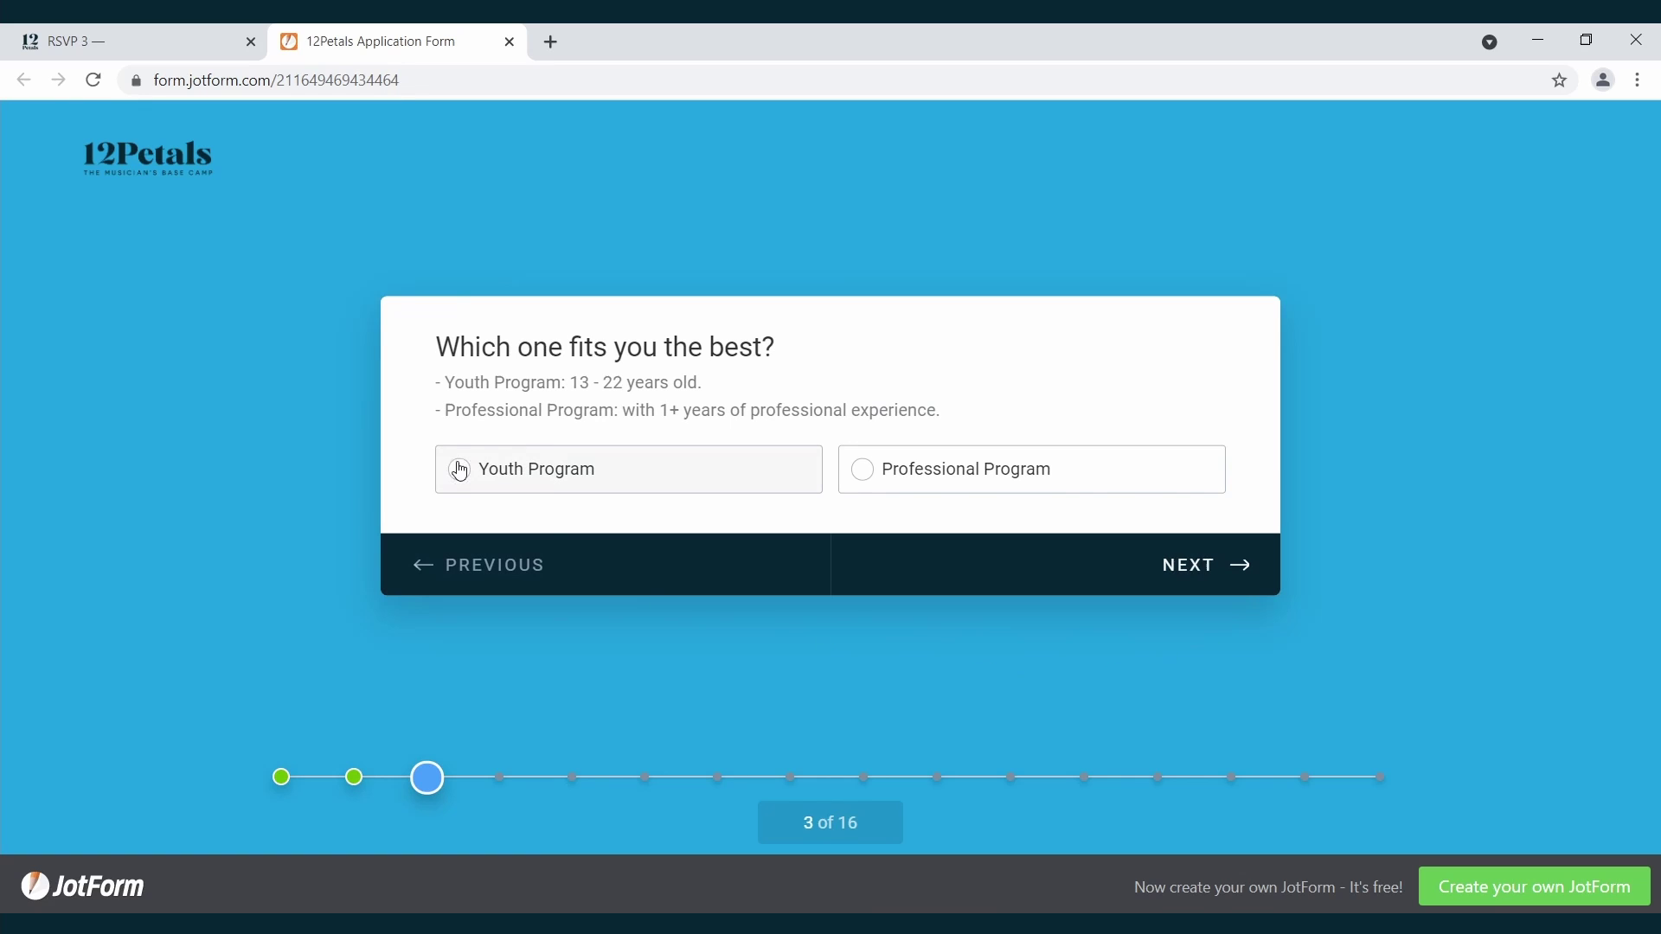
- Choose the Youth Program and enter the applicant's full name, title Ms., e-mail, country USA and residence San Diego
{"action": "left_click", "coordinate": [468, 486]}
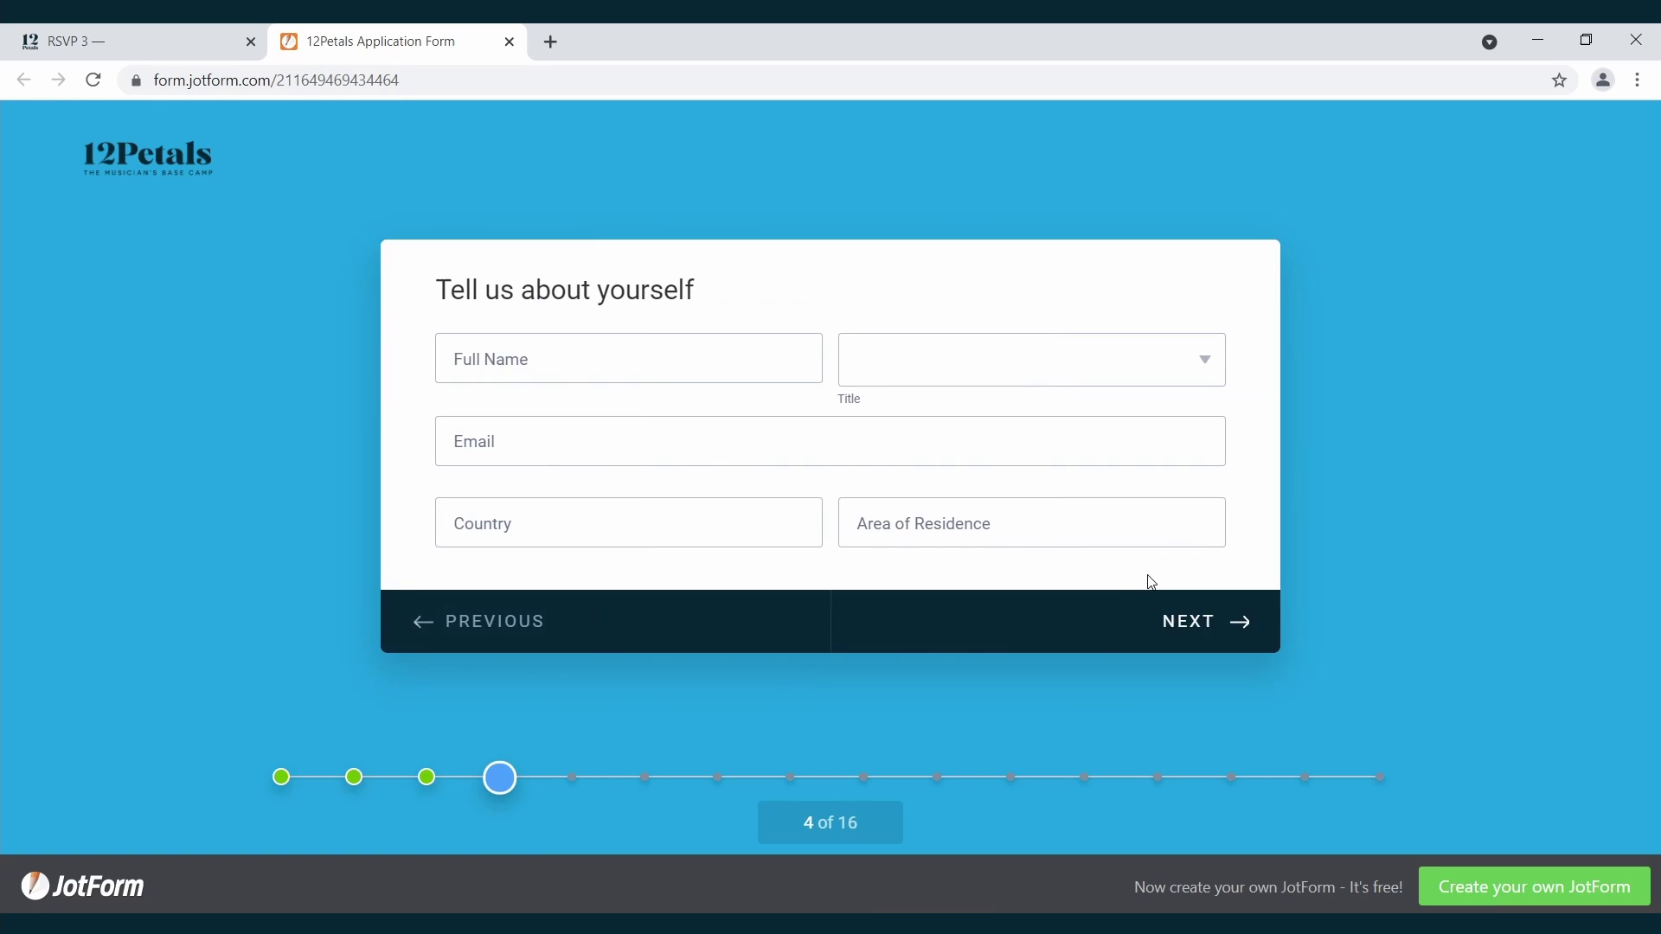
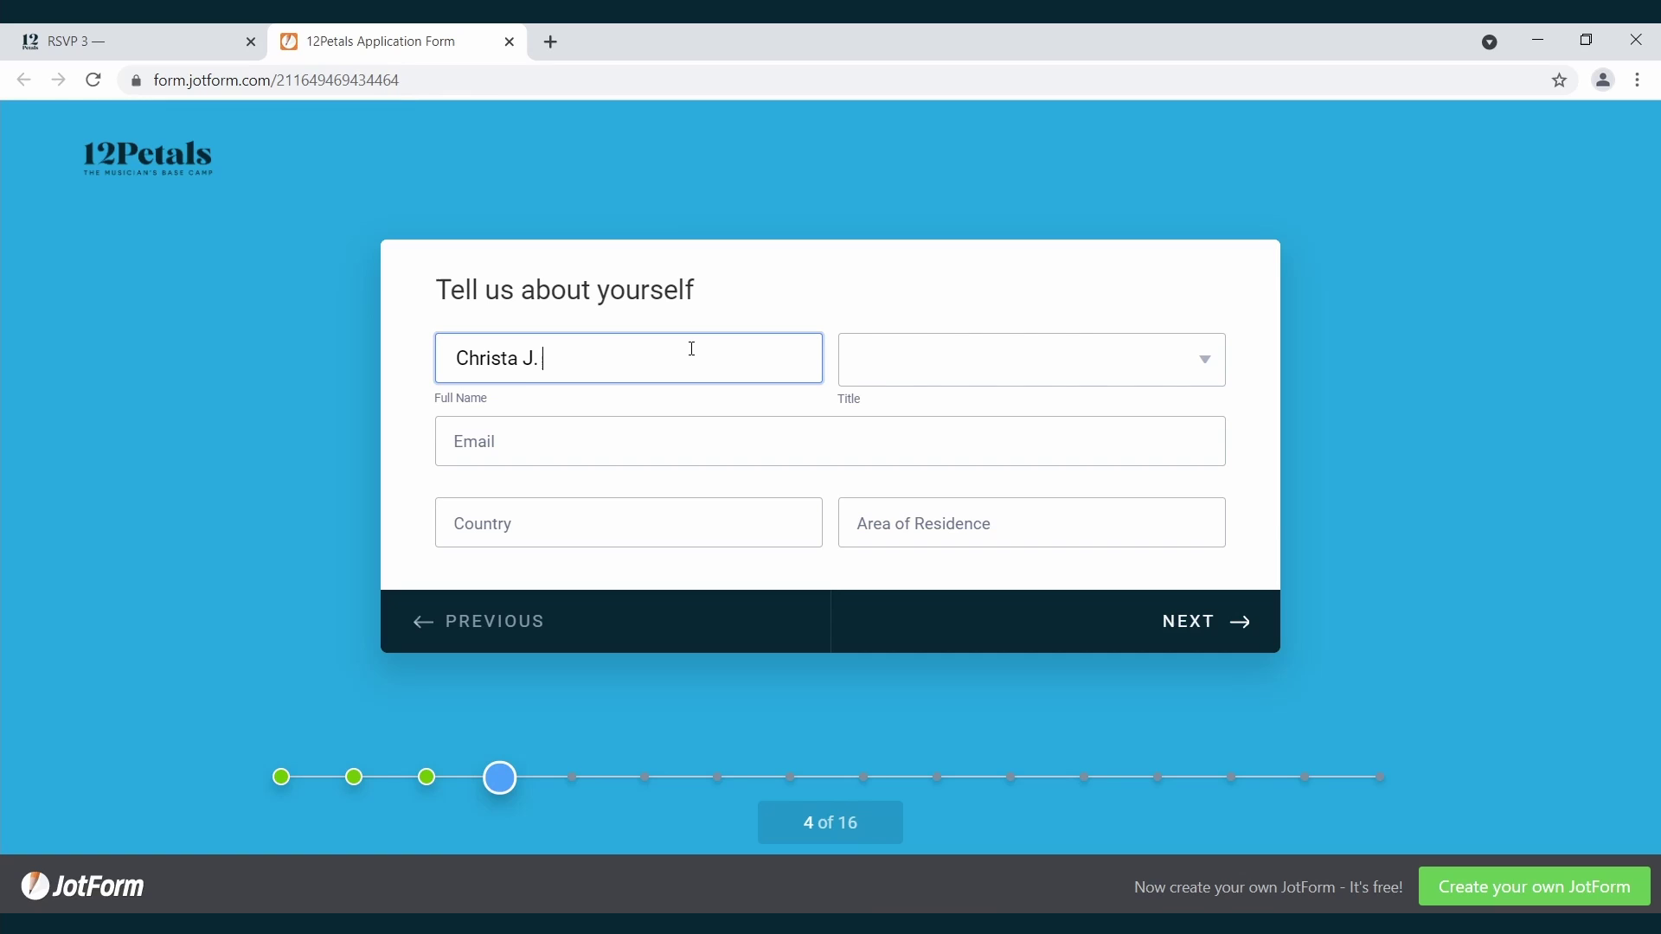
{"action": "key", "text": "Tab"}
{"action": "left_click", "coordinate": [890, 359]}
{"action": "key", "text": "Tab"}
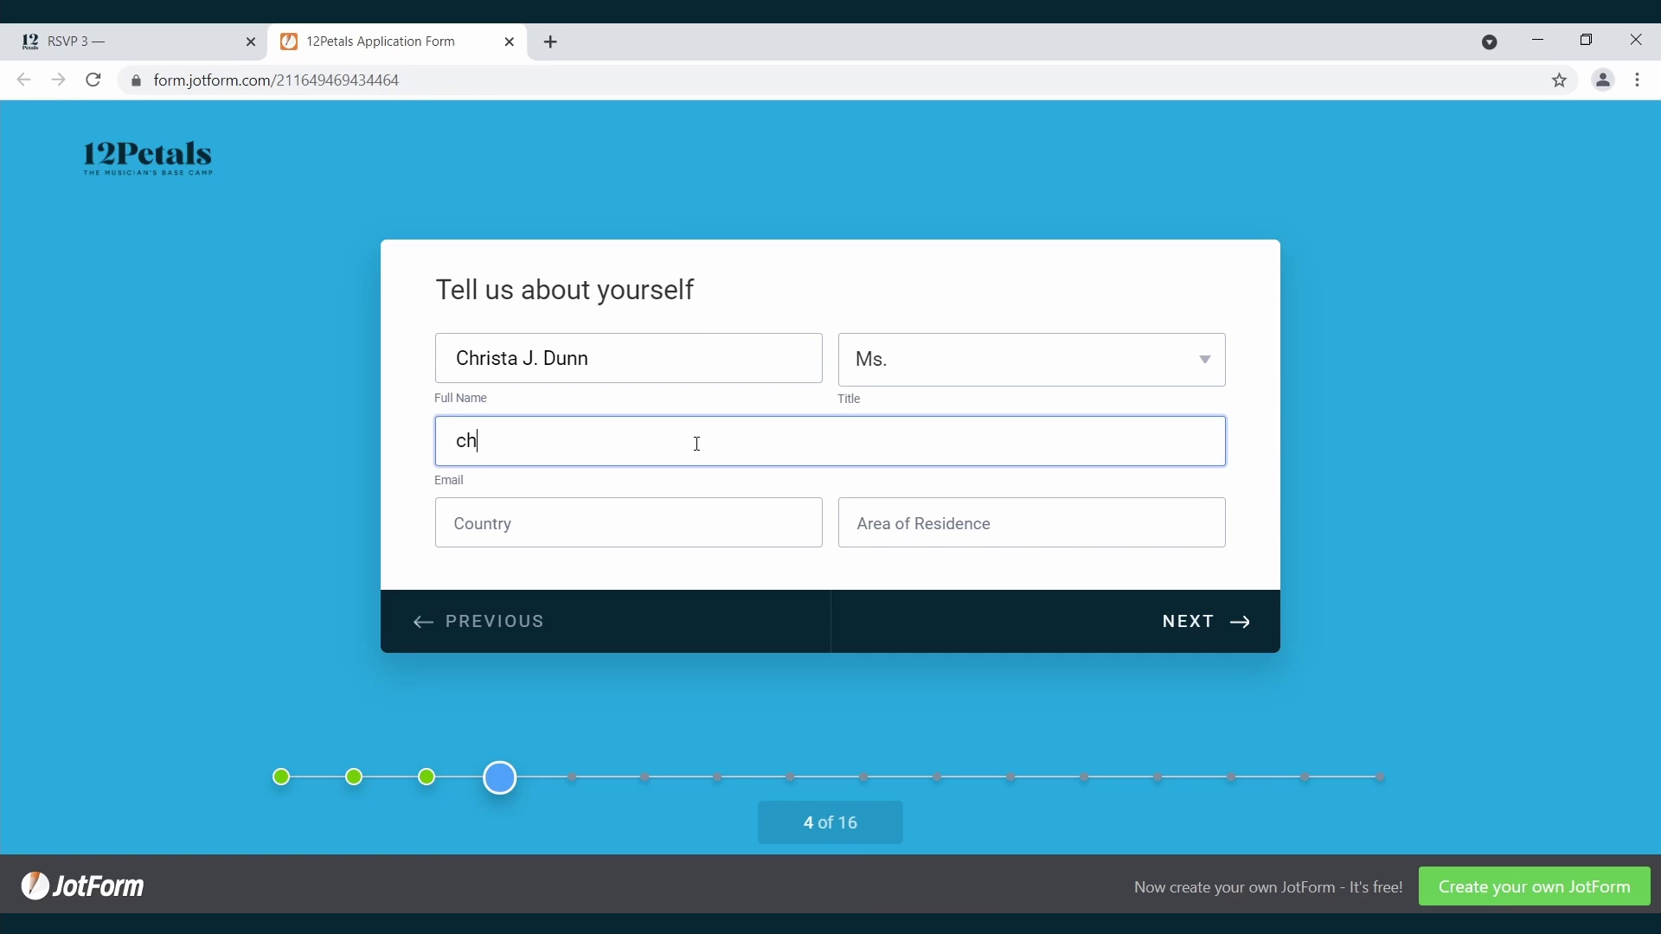
{"action": "left_click", "coordinate": [689, 522]}
{"action": "type", "text": "US"}
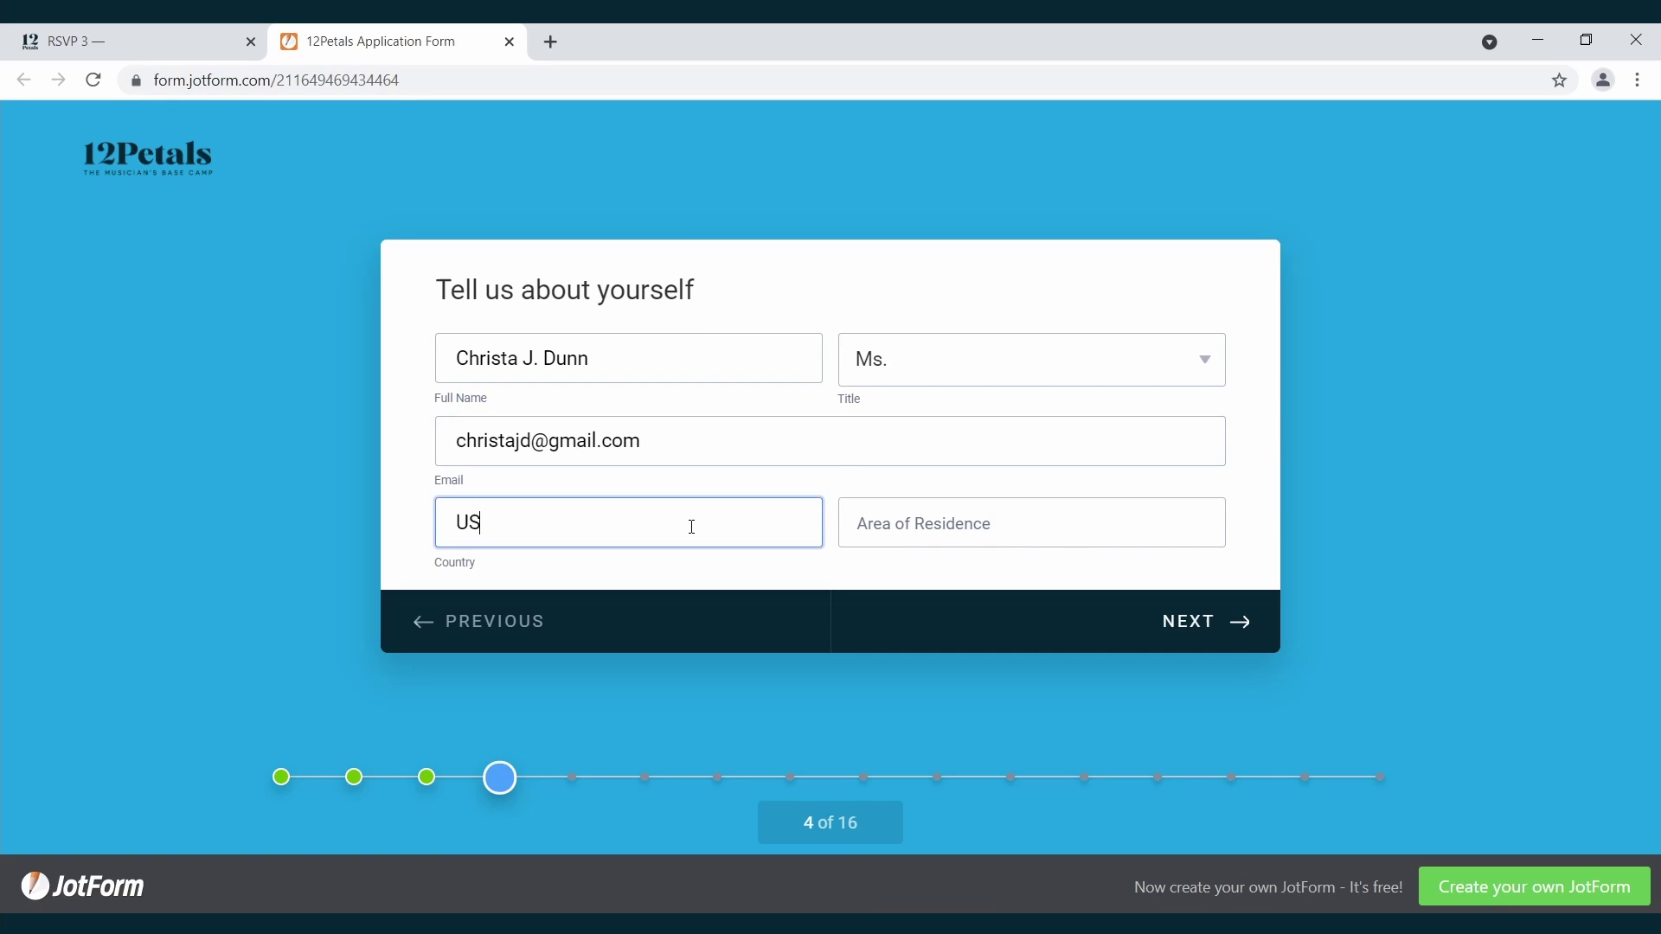
{"action": "type", "text": "A"}
{"action": "left_click", "coordinate": [950, 522]}
{"action": "type", "text": "San Diego"}
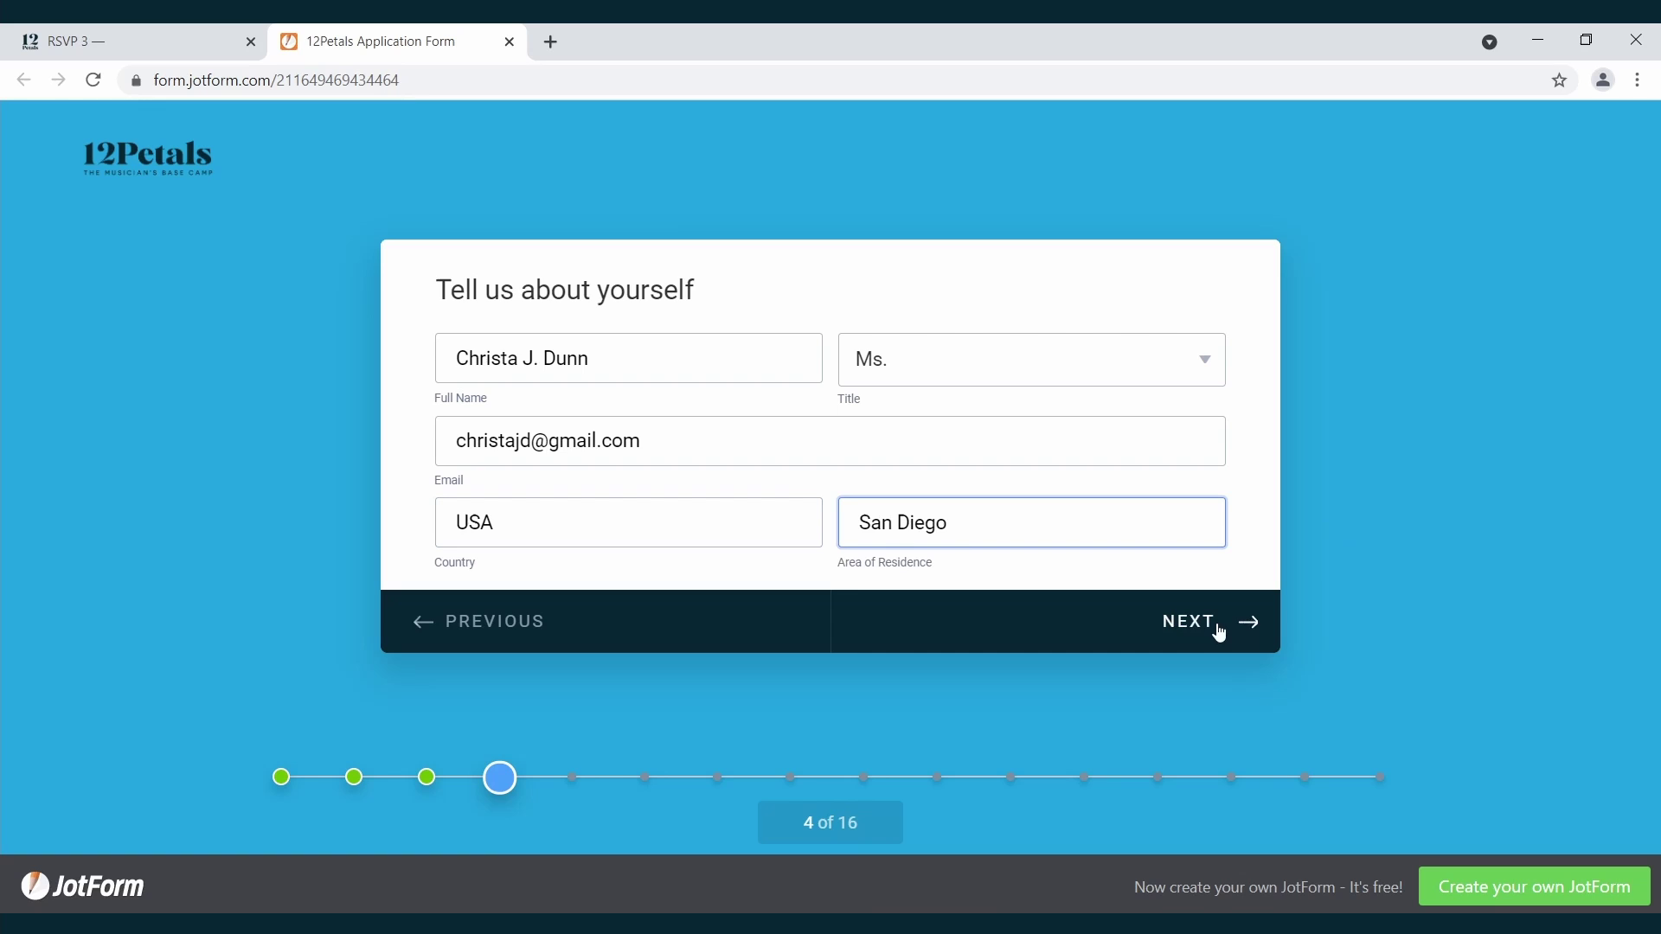
{"action": "left_click", "coordinate": [1216, 631]}
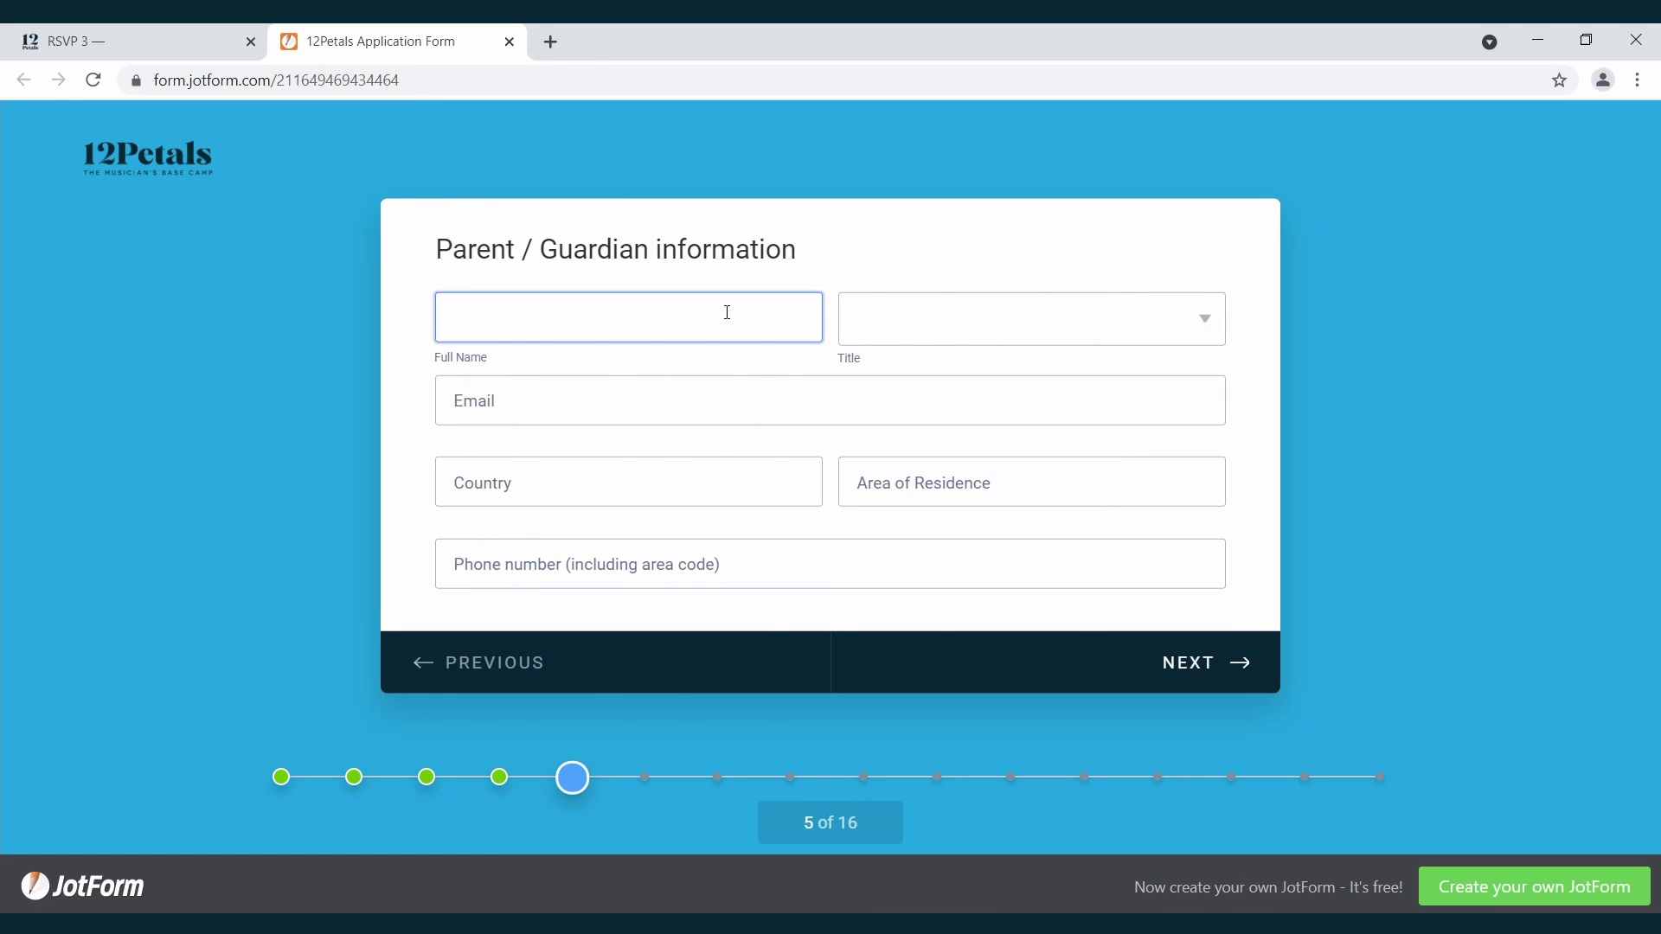
- Enter the parent/guardian's full name, title Ms., e-mail, USA, San Diego and phone number
{"action": "left_click", "coordinate": [890, 323]}
{"action": "left_click", "coordinate": [923, 415]}
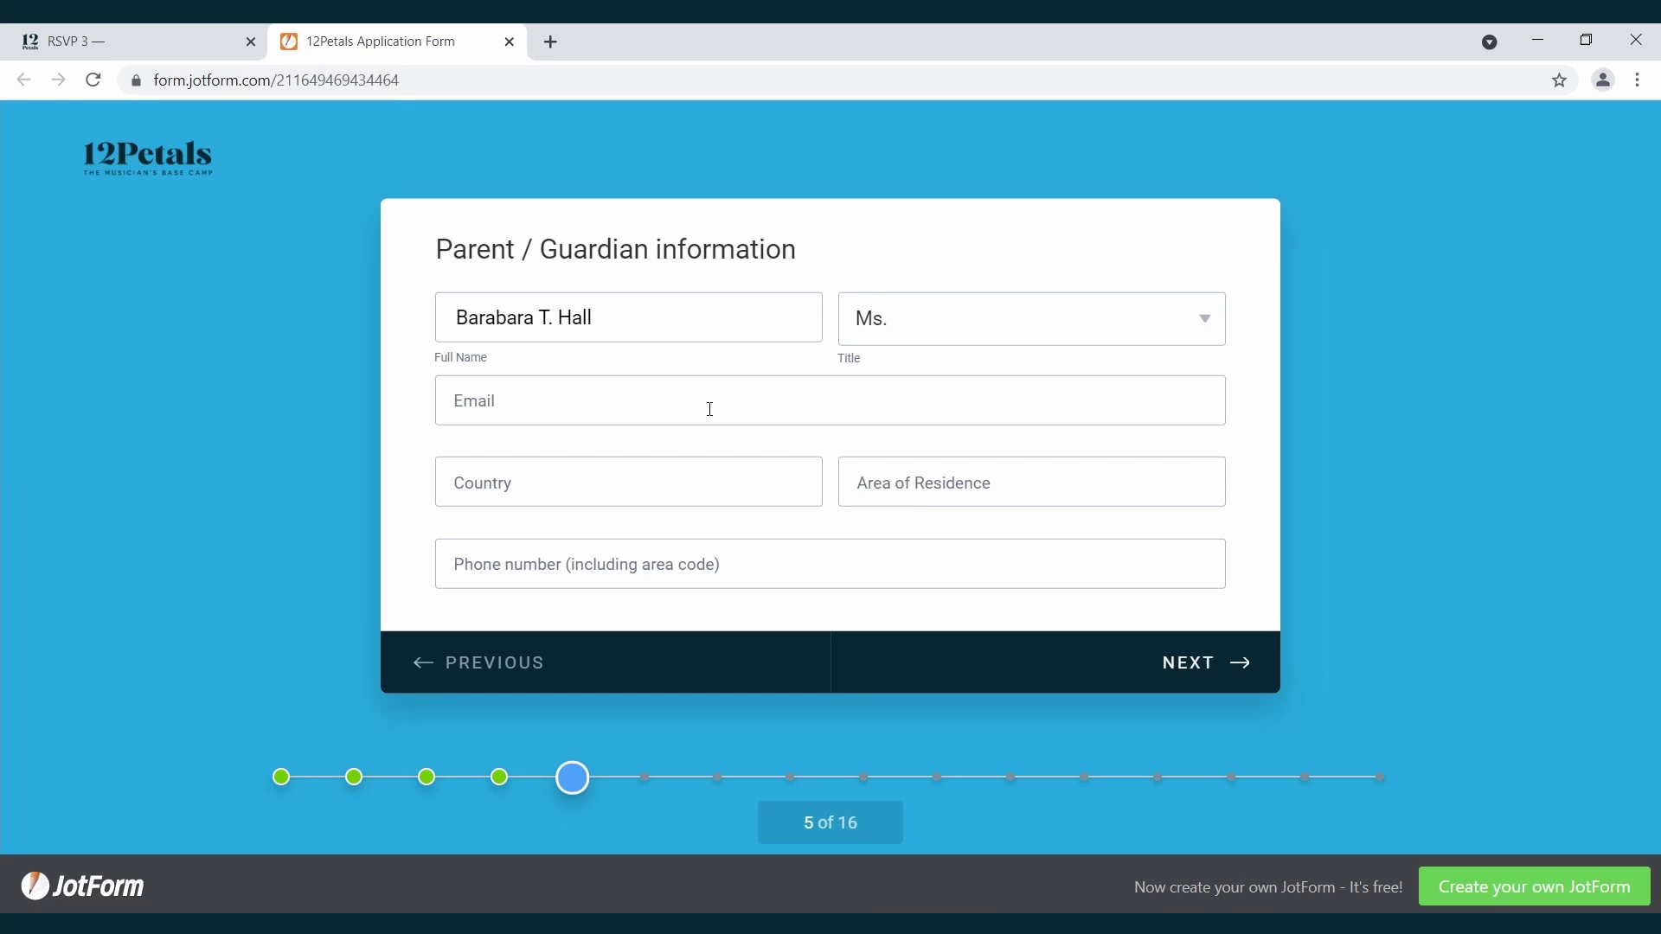
{"action": "left_click", "coordinate": [711, 409]}
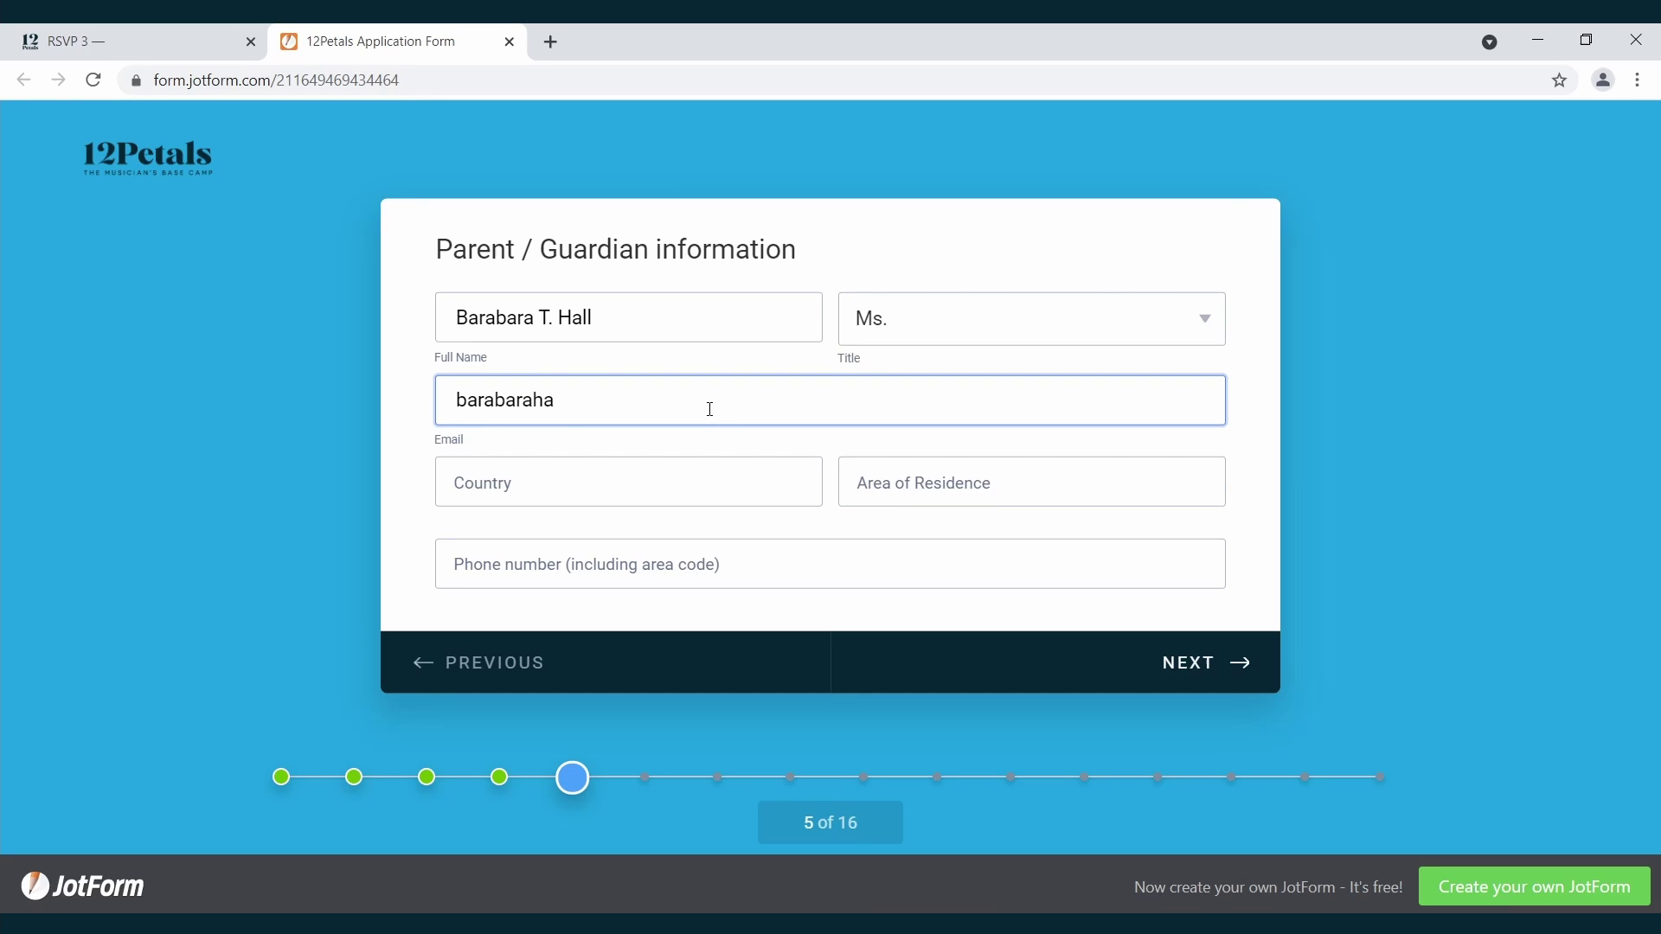
{"action": "key", "text": "Tab"}
{"action": "type", "text": "USA"}
{"action": "key", "text": "Tab"}
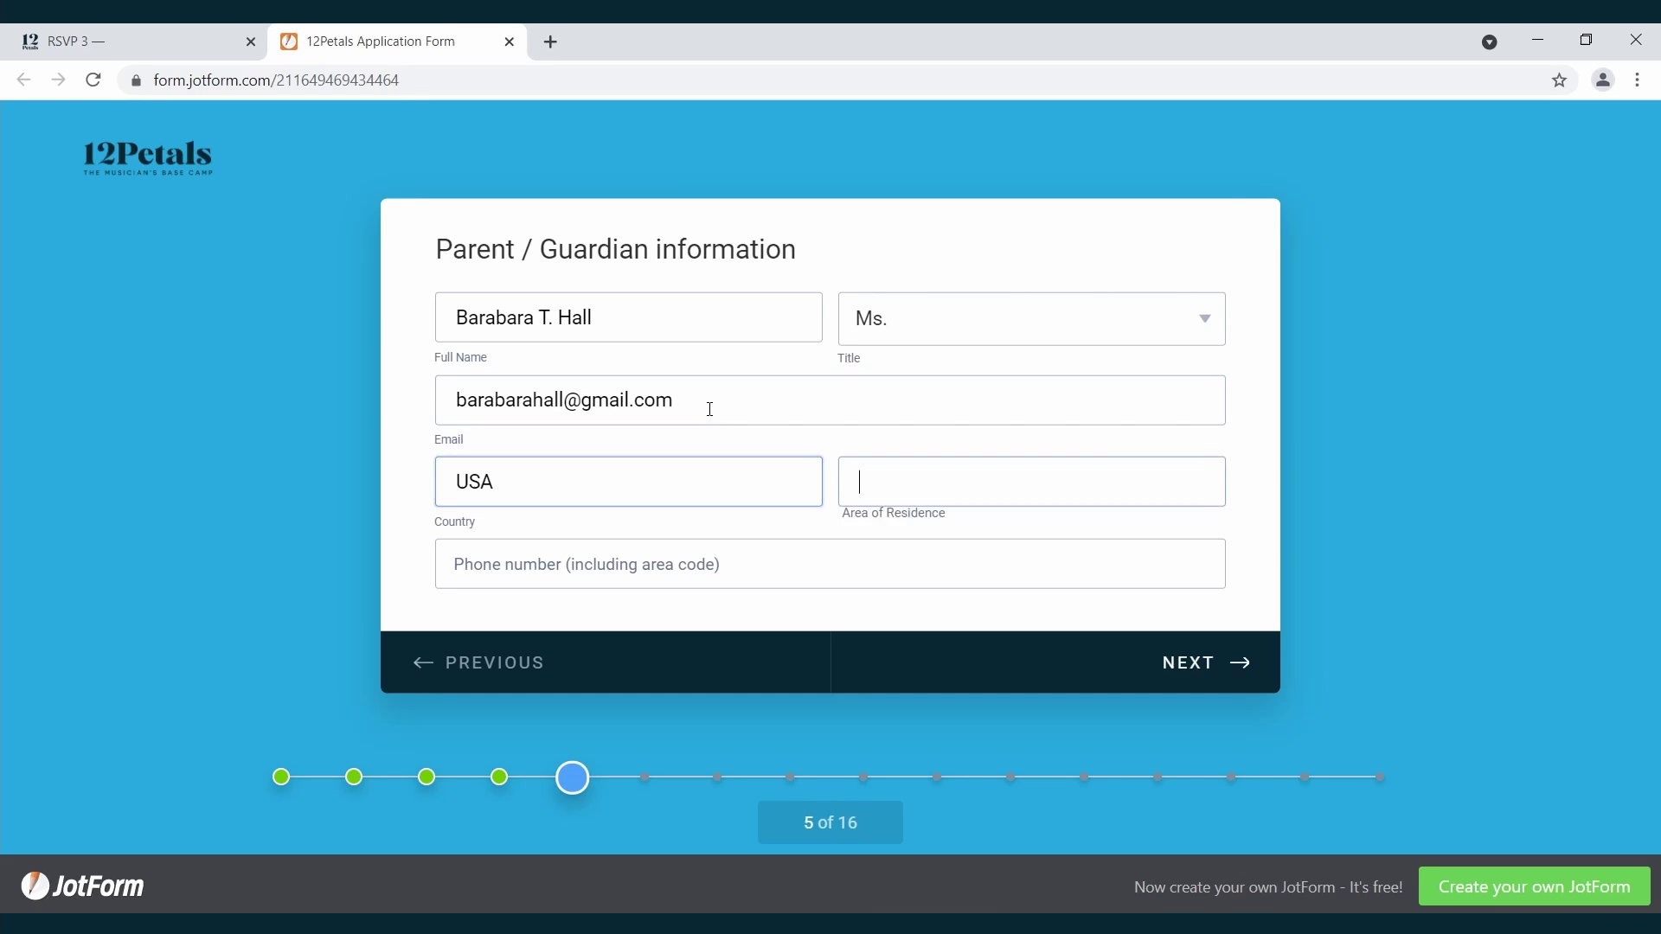
{"action": "type", "text": "San Diego"}
{"action": "key", "text": "Tab"}
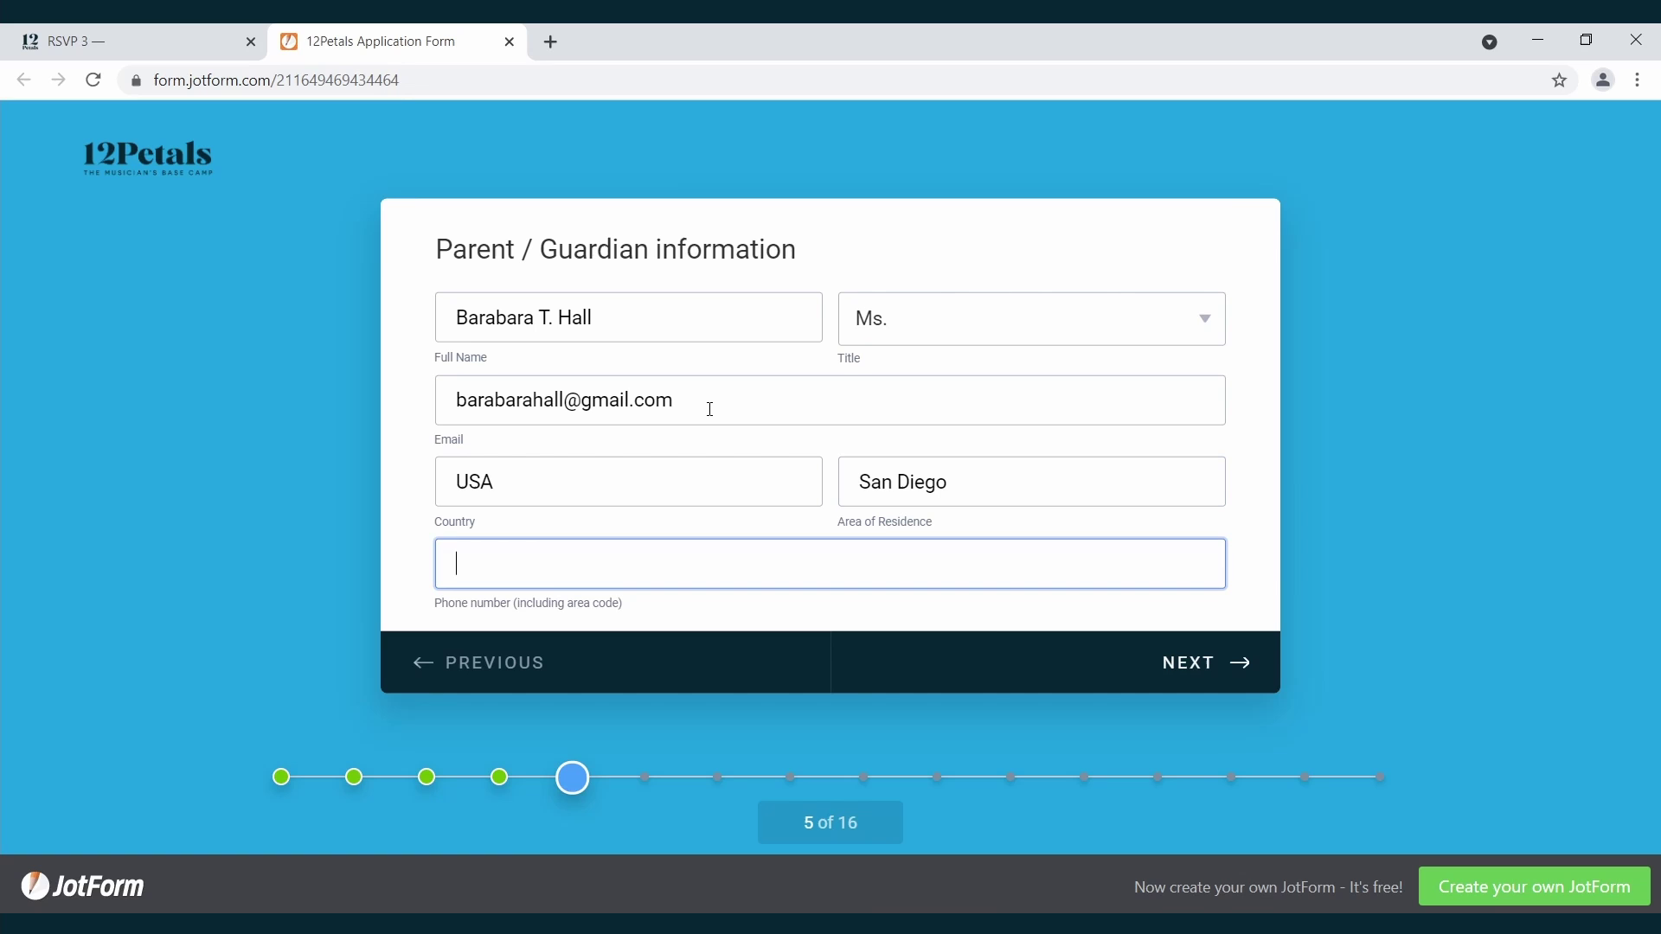
{"action": "type", "text": "123-456-7890"}
{"action": "left_click", "coordinate": [1220, 671]}
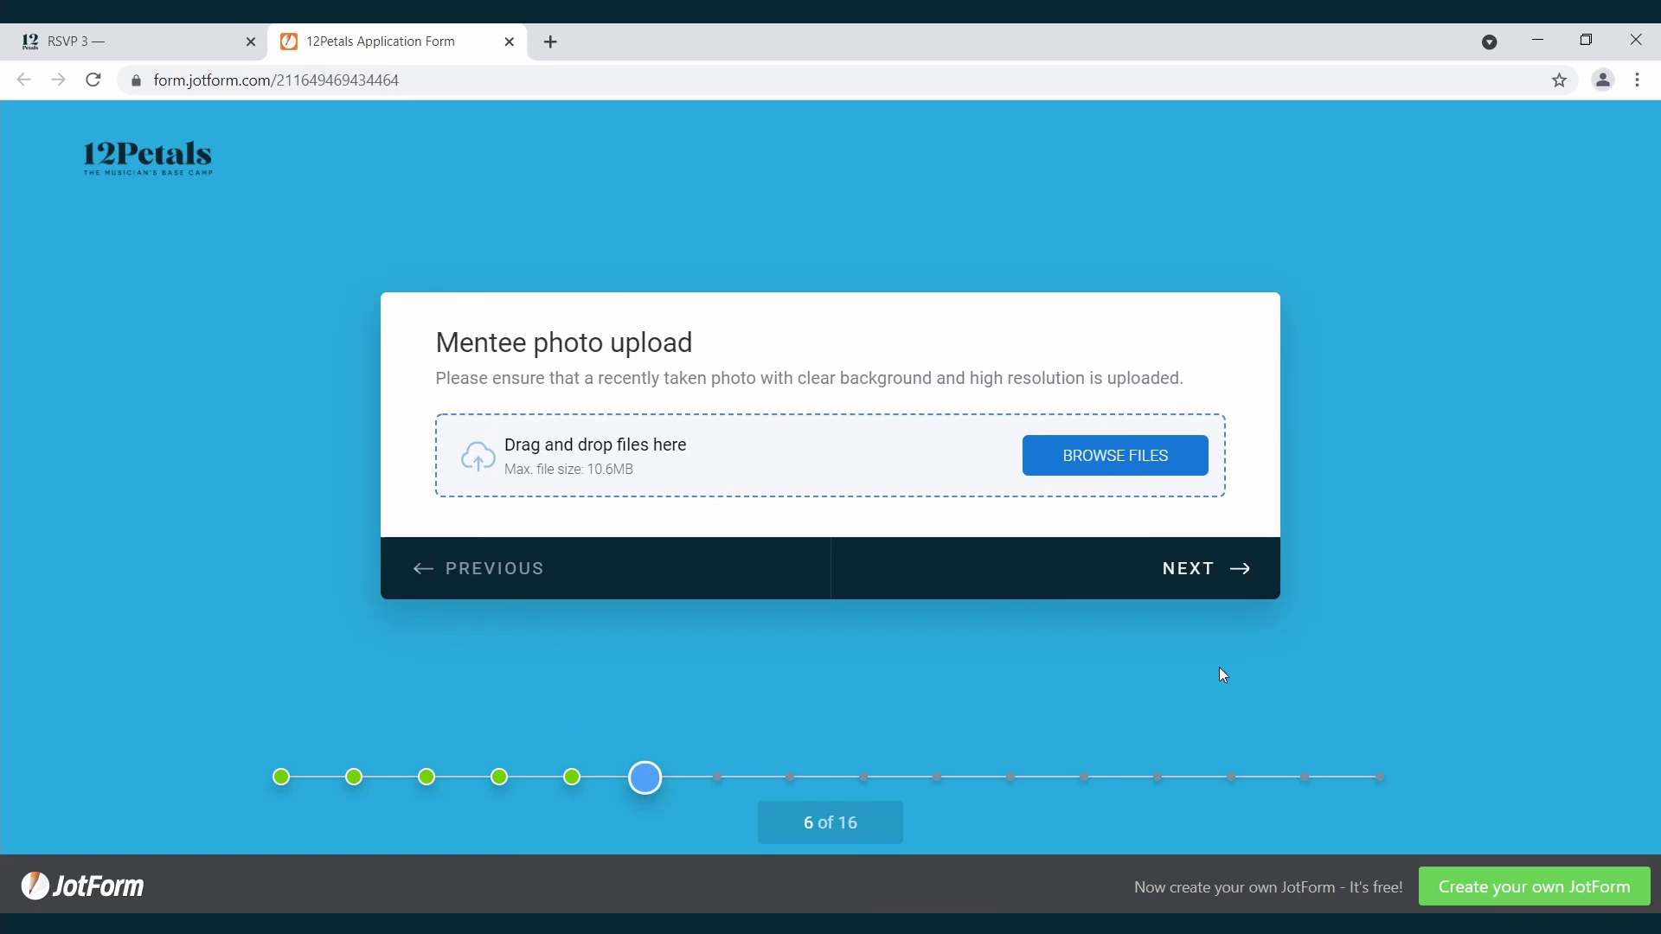
{"action": "left_click", "coordinate": [1099, 465]}
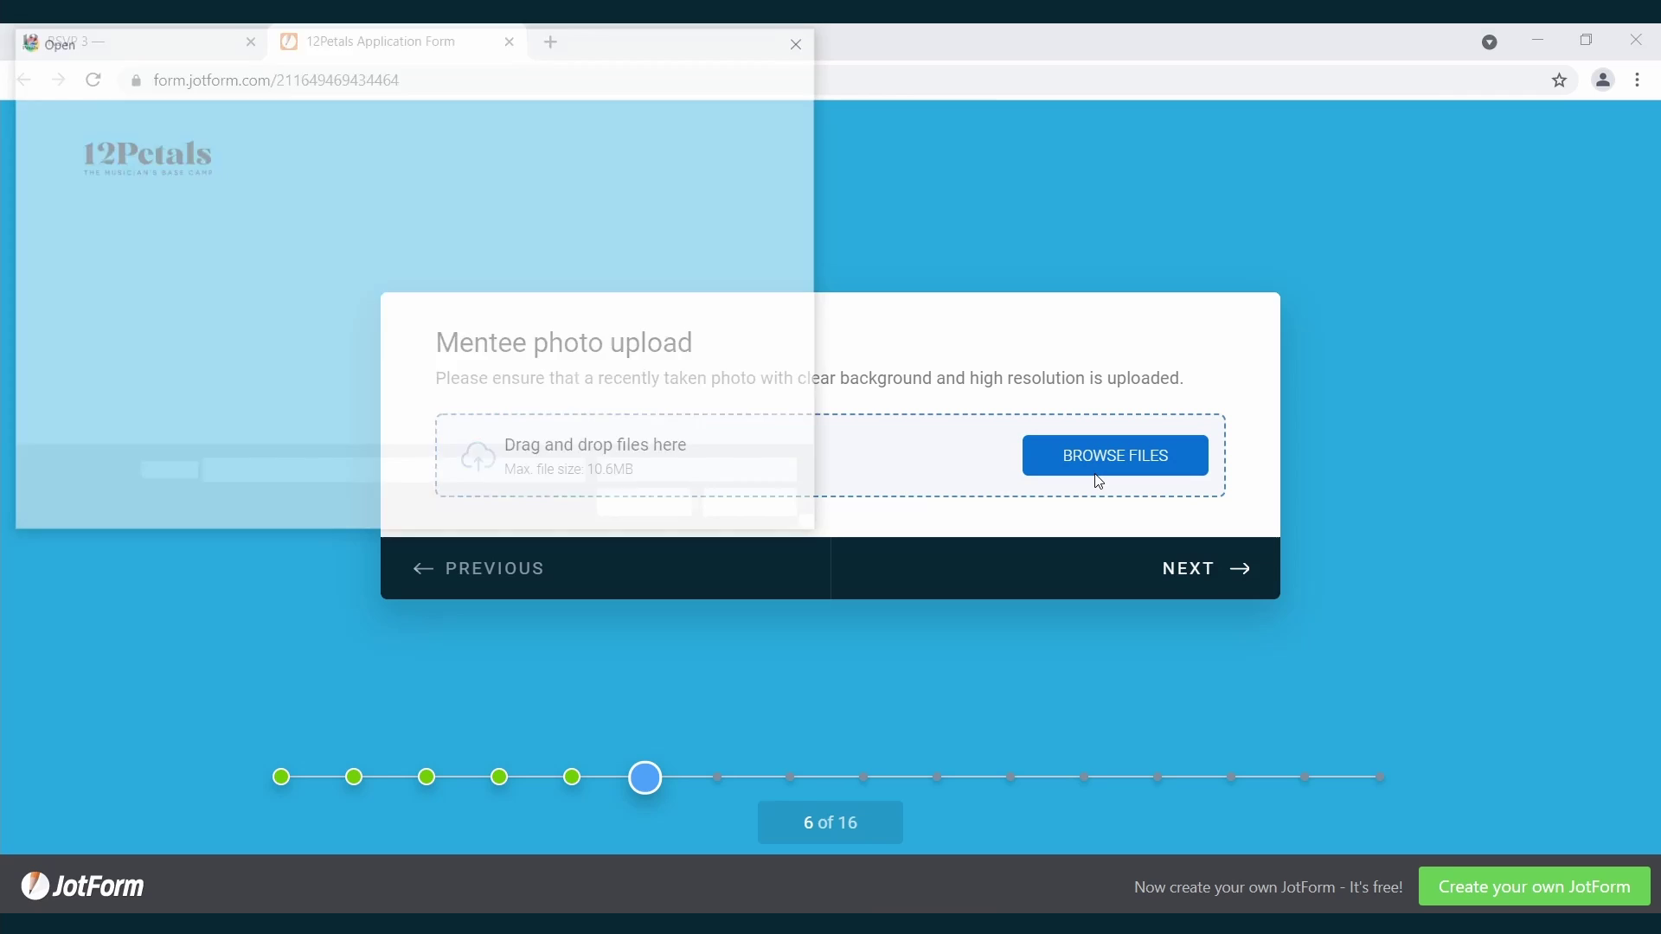
{"action": "double_click", "coordinate": [536, 220]}
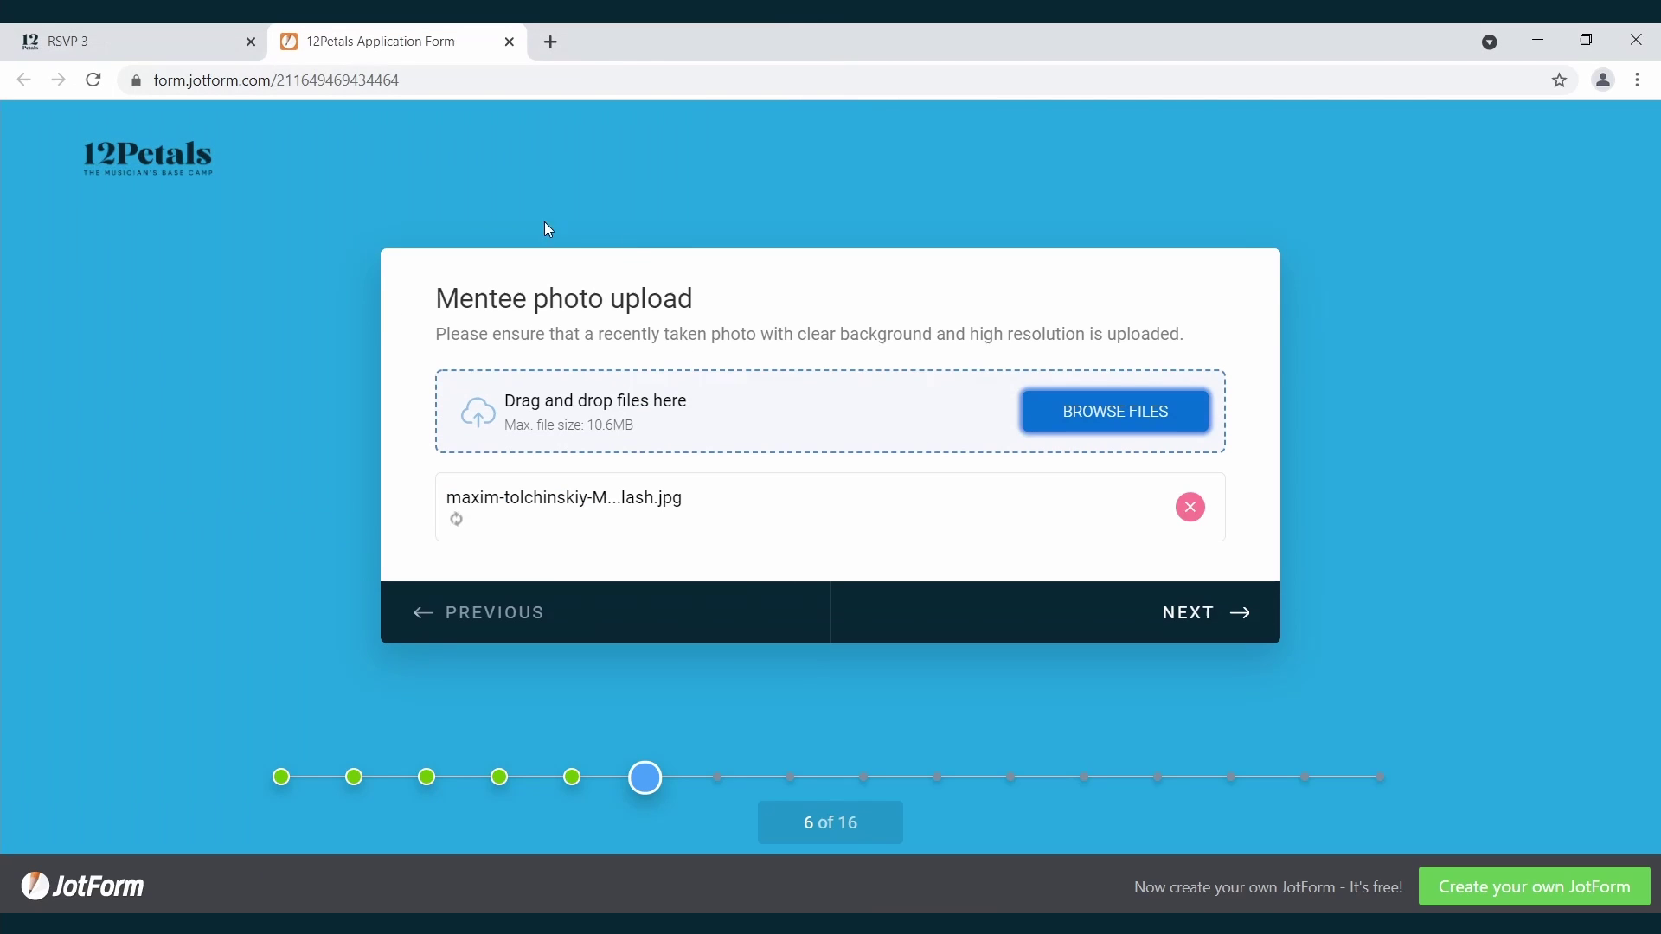
{"action": "left_click", "coordinate": [1227, 624]}
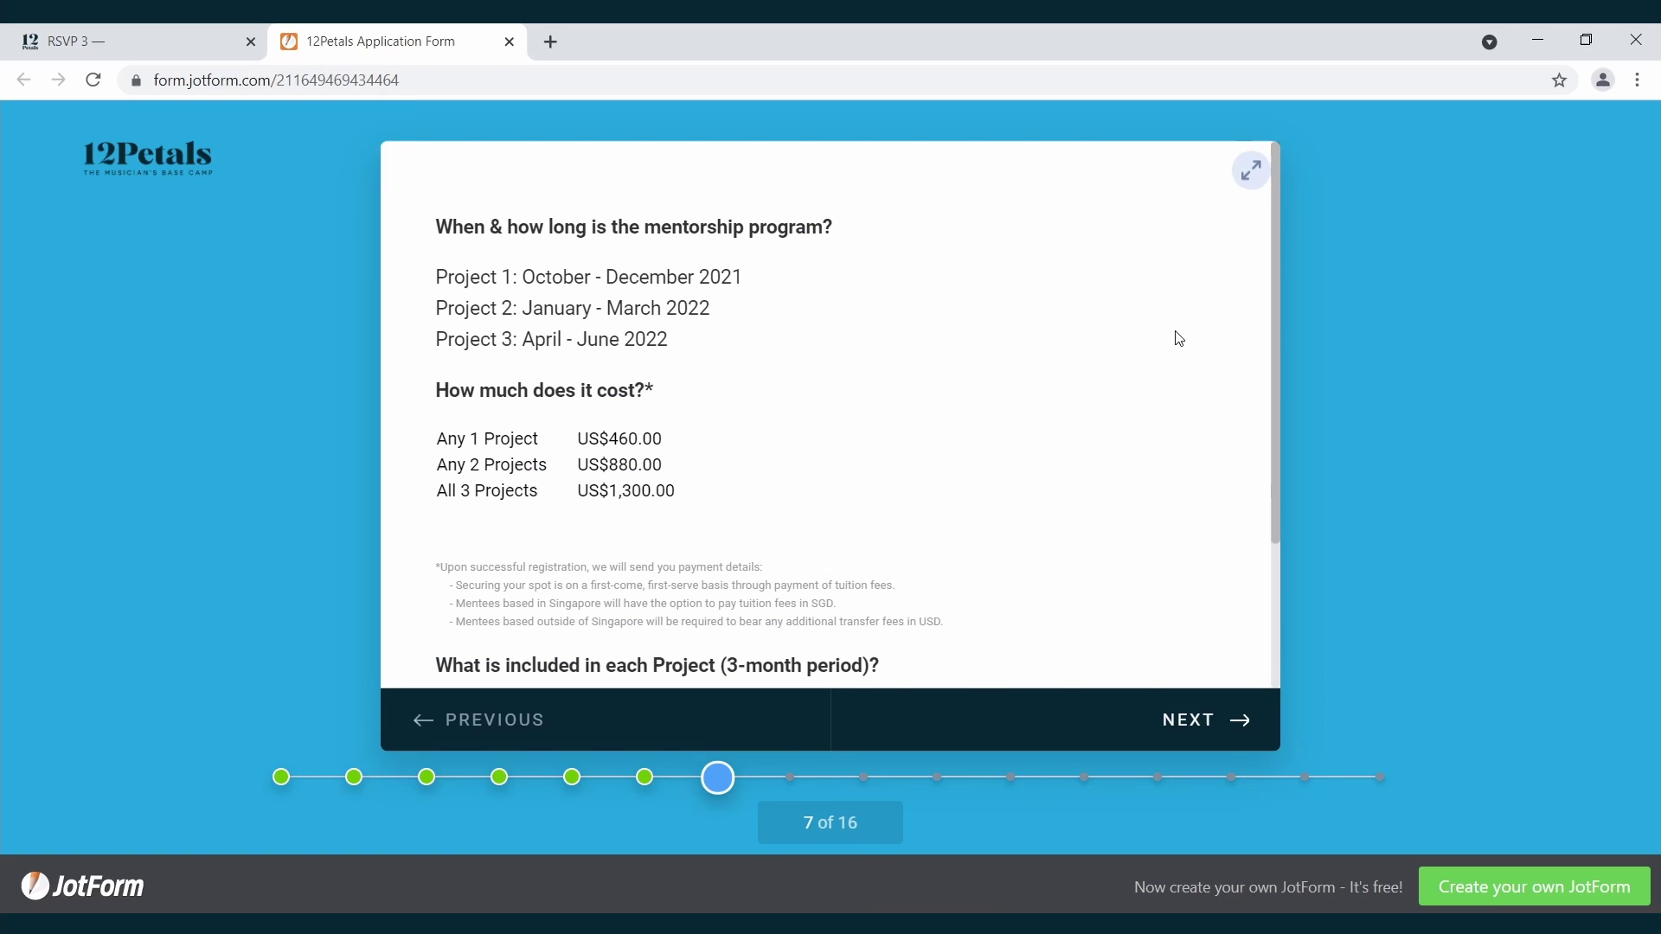
{"action": "scroll", "coordinate": [1180, 339], "scroll_direction": "down", "scroll_amount": 2}
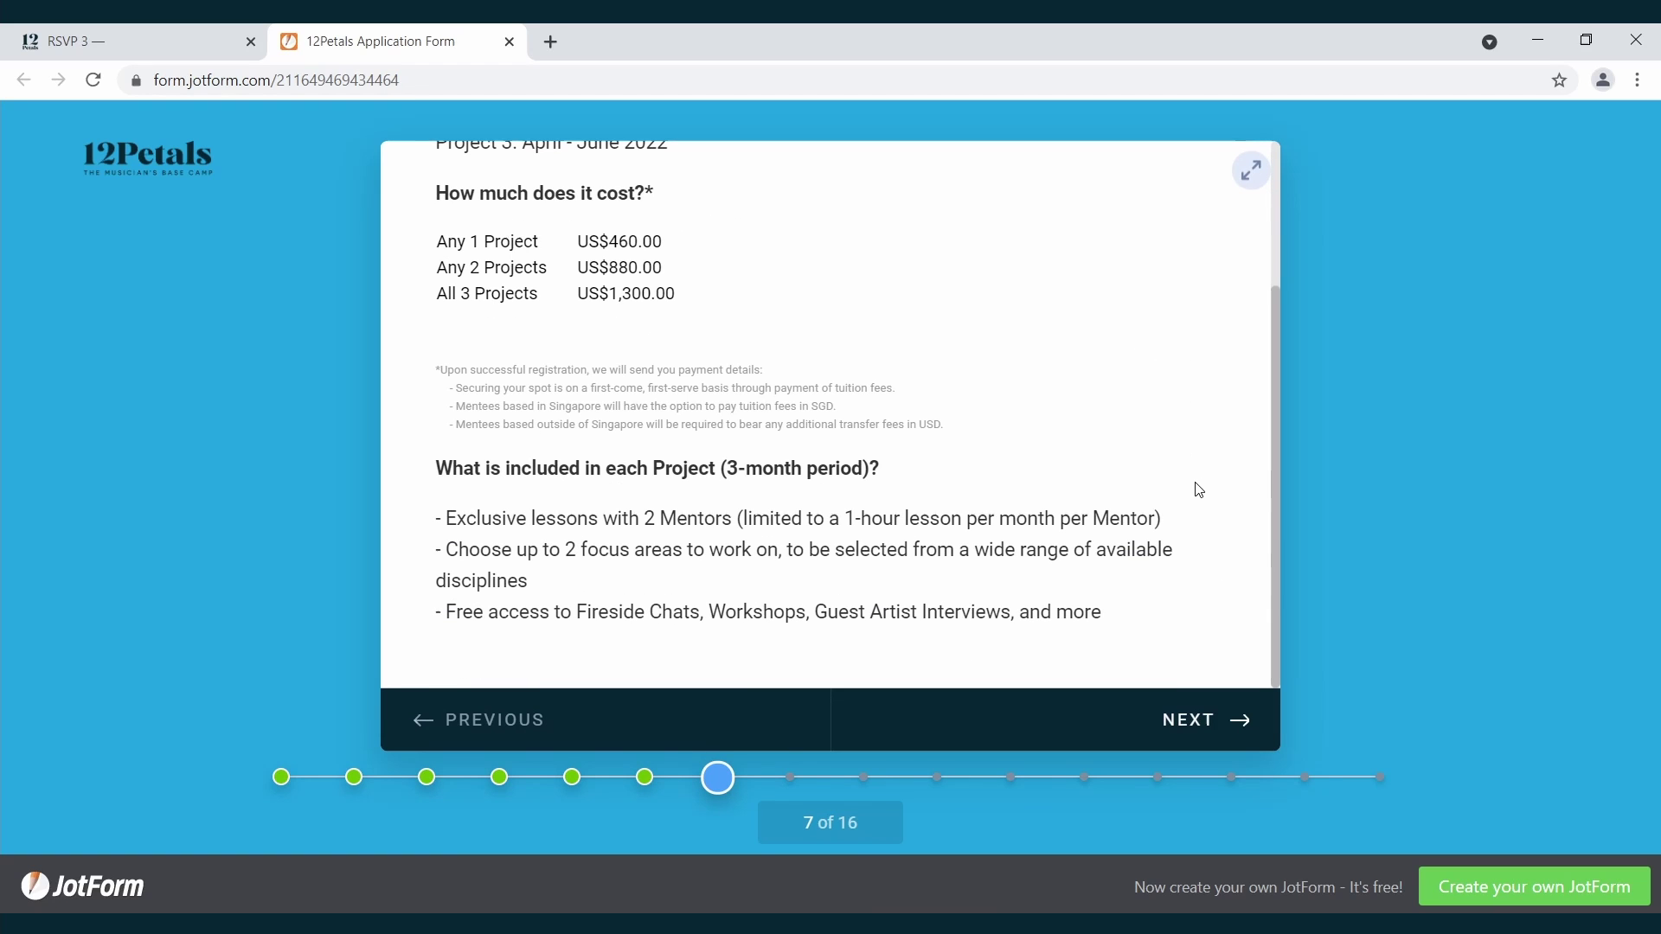
{"action": "scroll", "coordinate": [1194, 486], "scroll_direction": "up", "scroll_amount": 2}
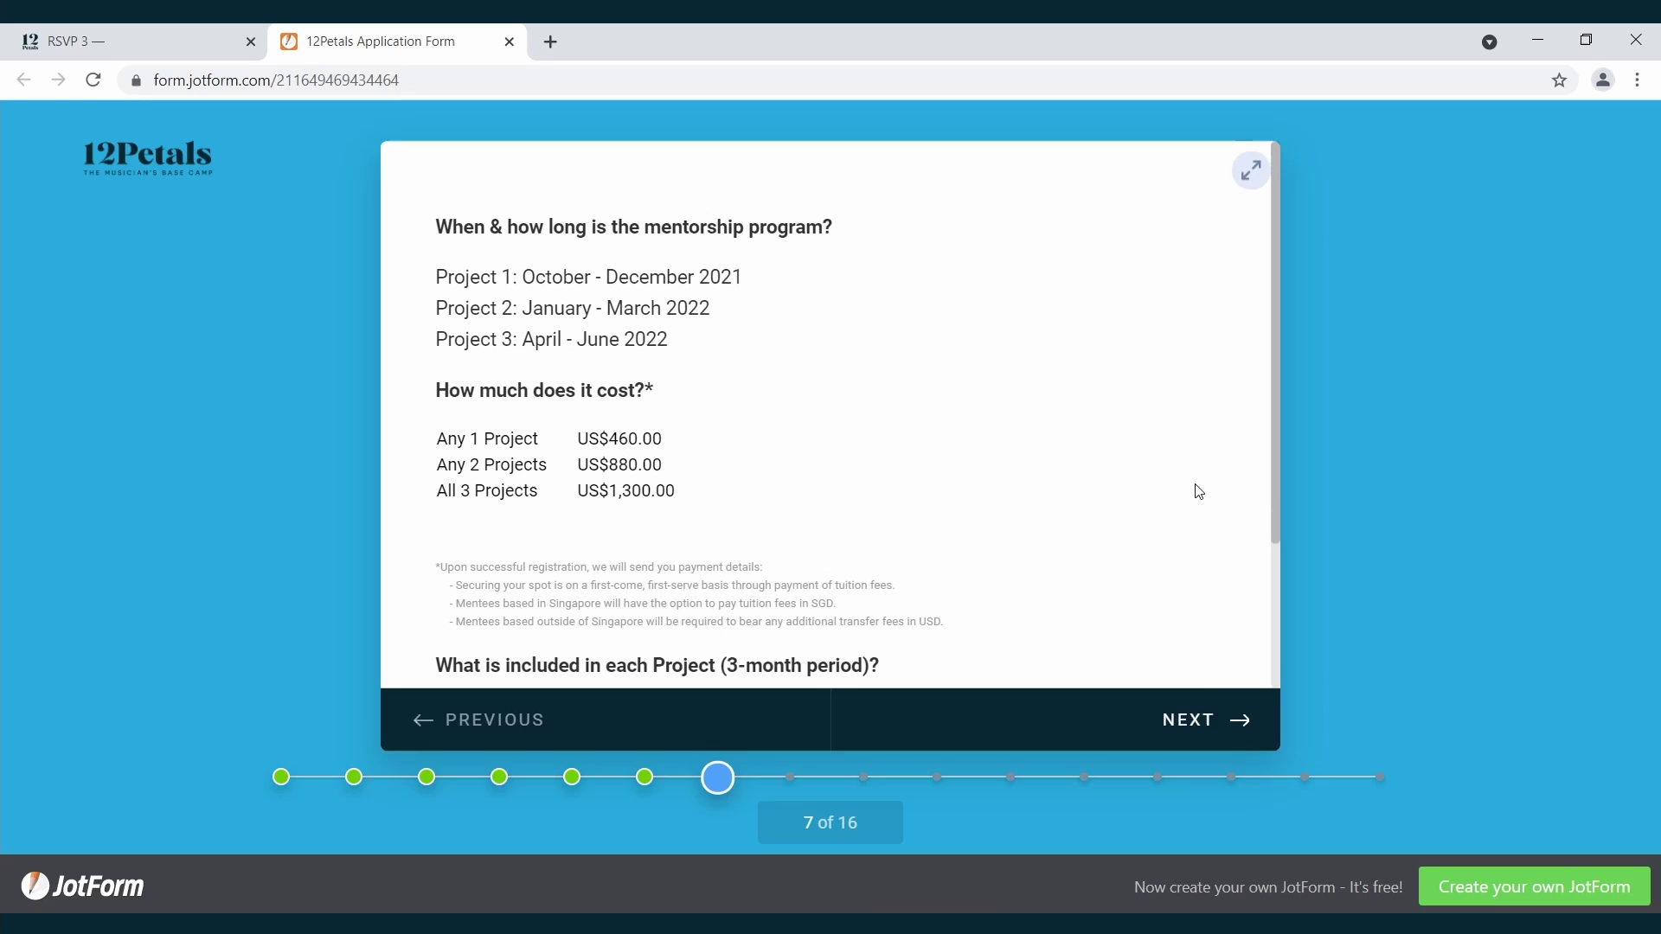
- Choose Project 1 (October–December 2021) as the time slot and enter 'bassoon (intermediate)' as the instrument
{"action": "left_click", "coordinate": [1232, 725]}
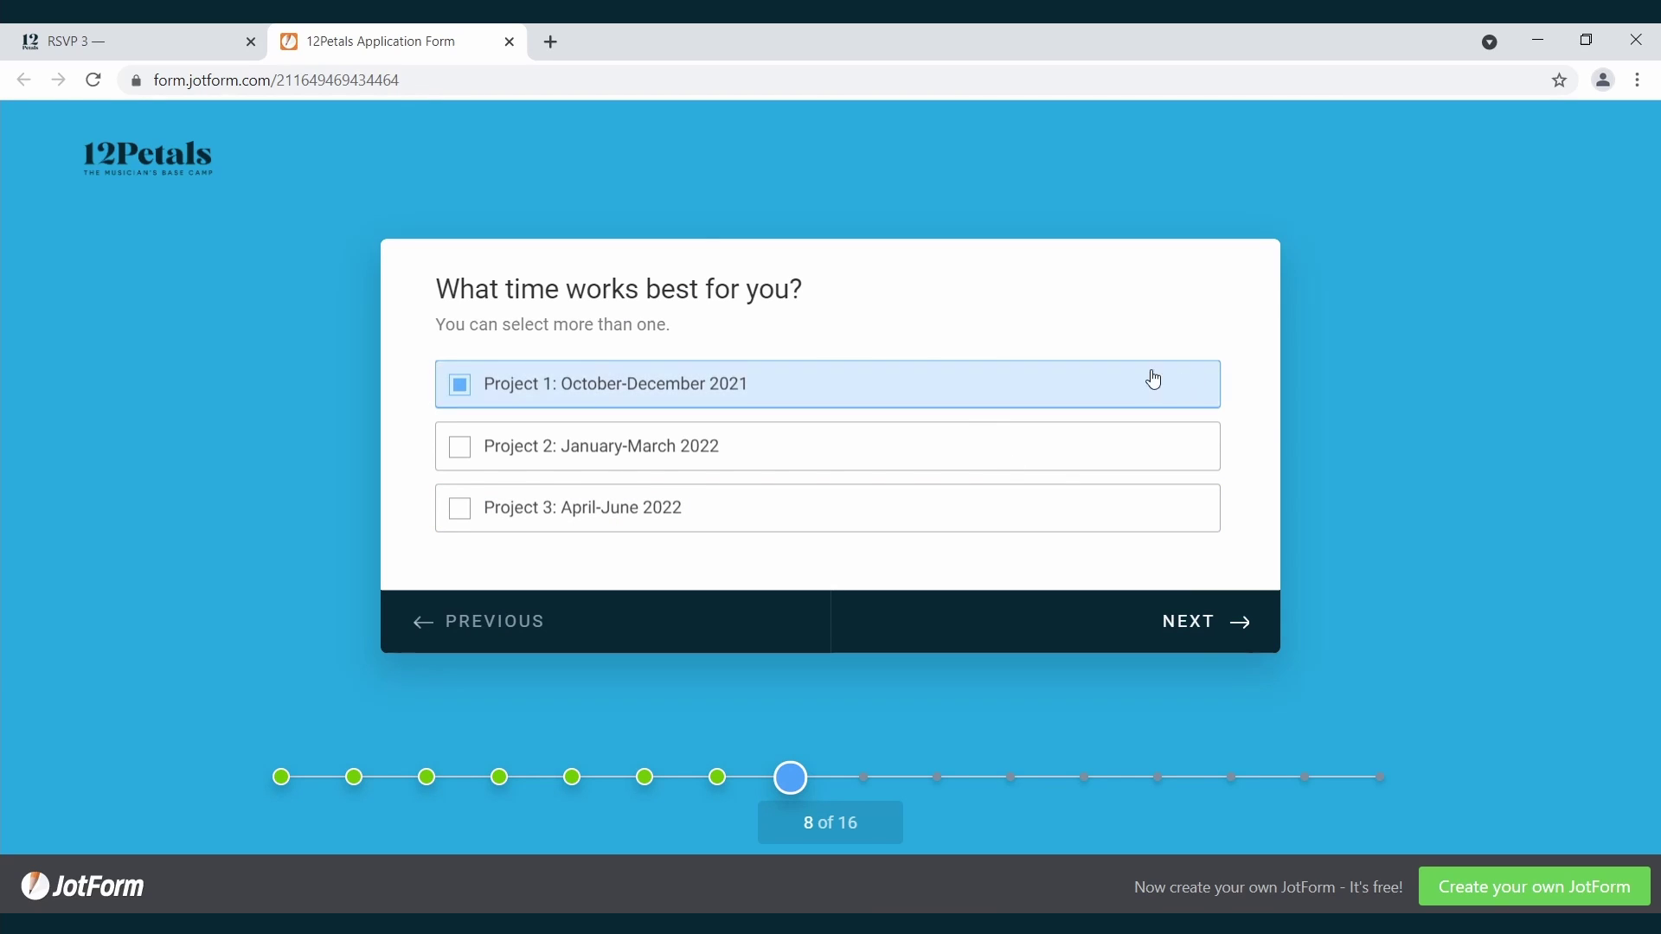
{"action": "left_click", "coordinate": [1220, 637]}
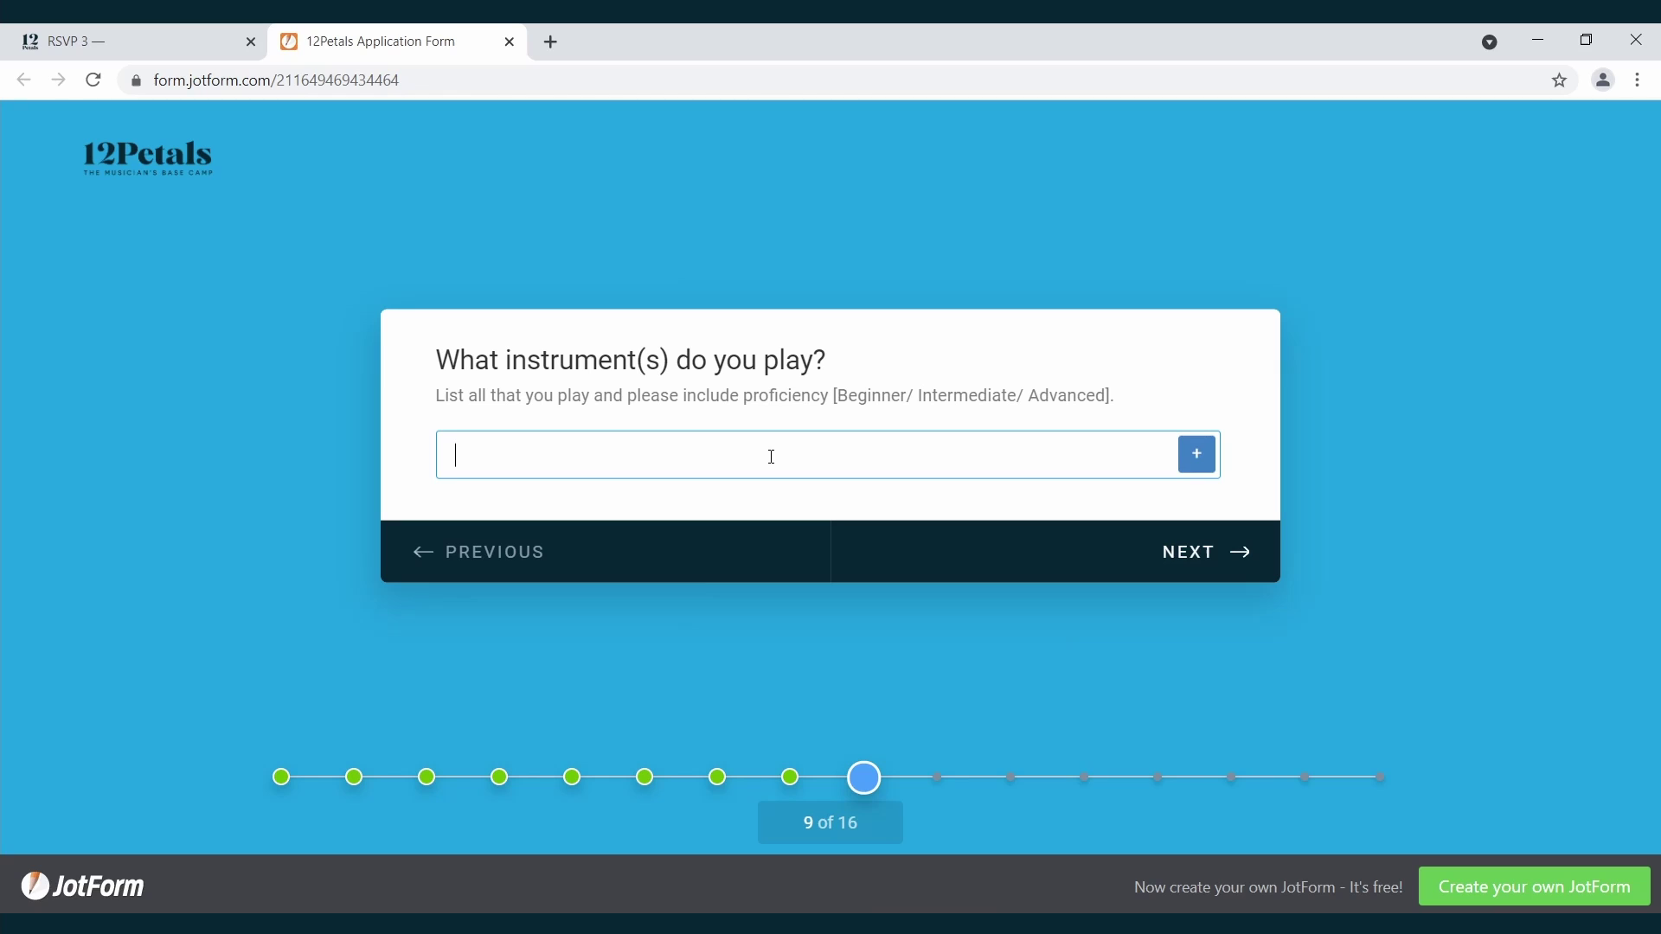
{"action": "type", "text": "bassoon ("}
{"action": "type", "text": "inte"}
{"action": "type", "text": "rmediate)"}
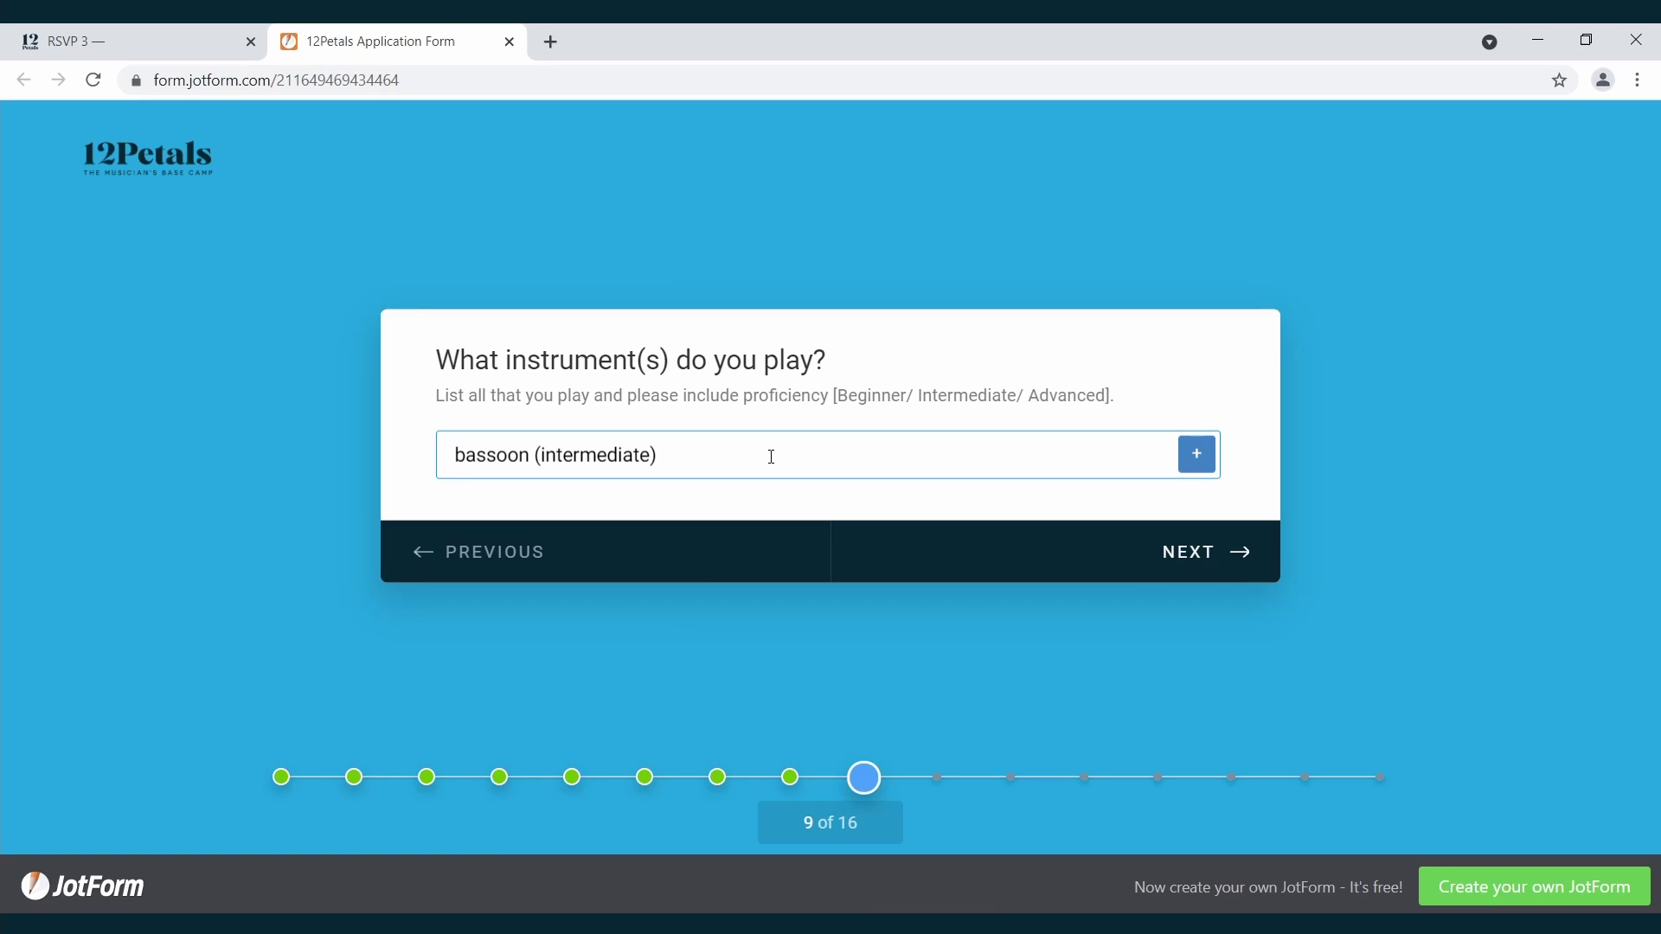
- Set the main discipline focus to Performance, genre Classical, level Intermediate
{"action": "left_click", "coordinate": [1254, 562]}
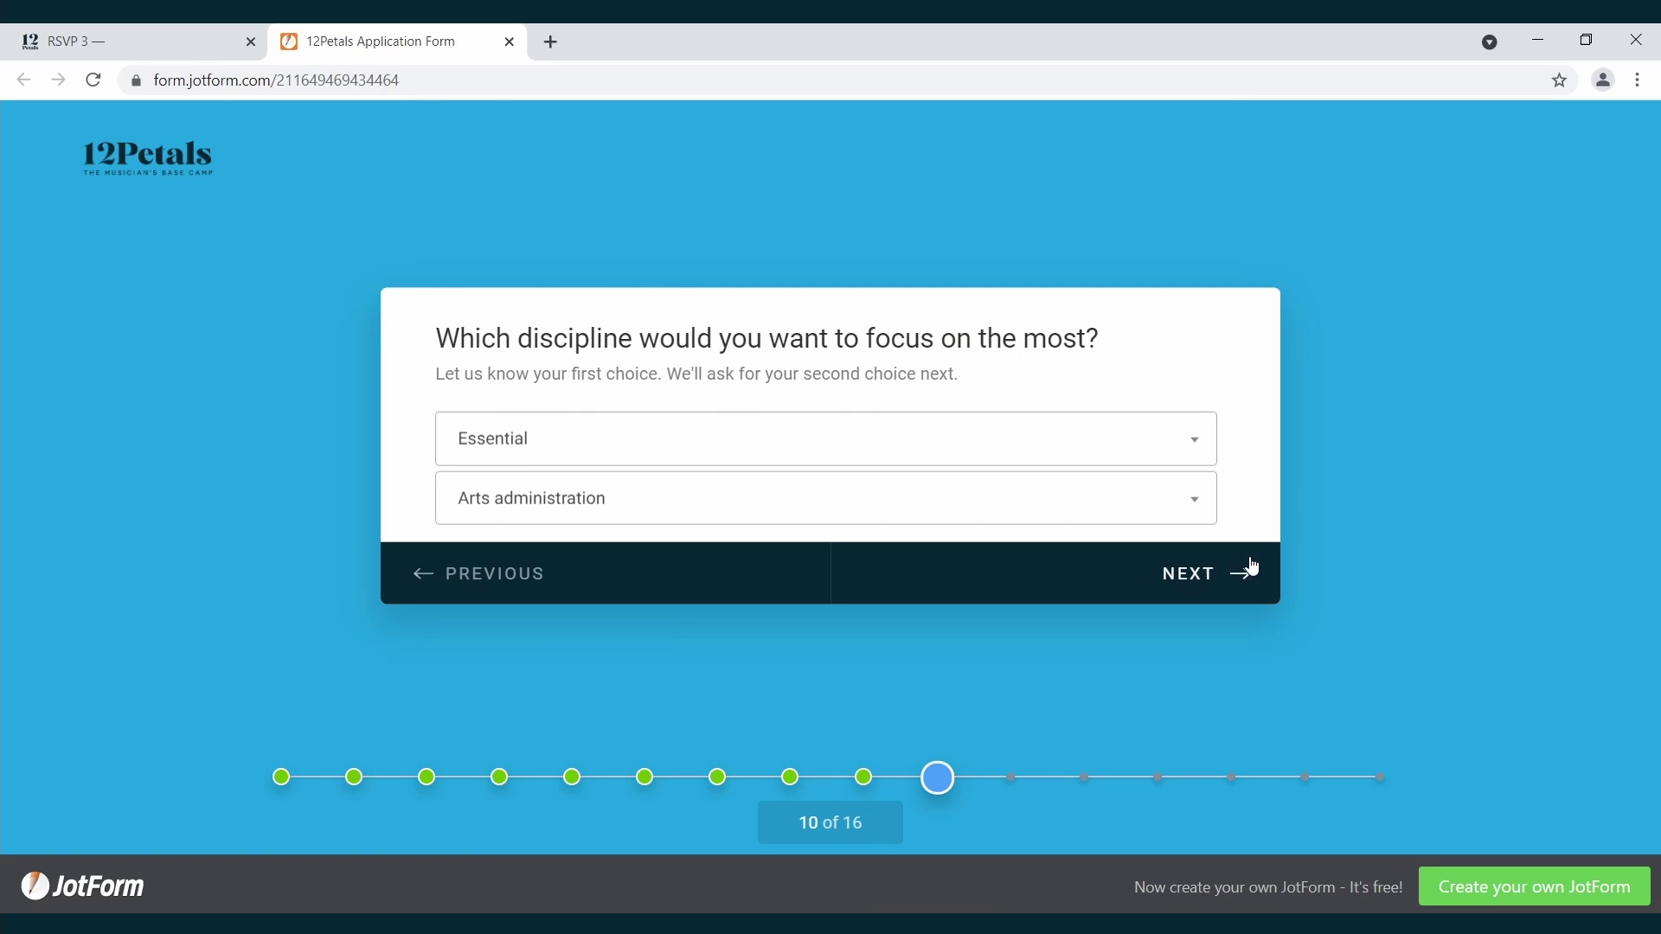
{"action": "left_click", "coordinate": [1188, 451]}
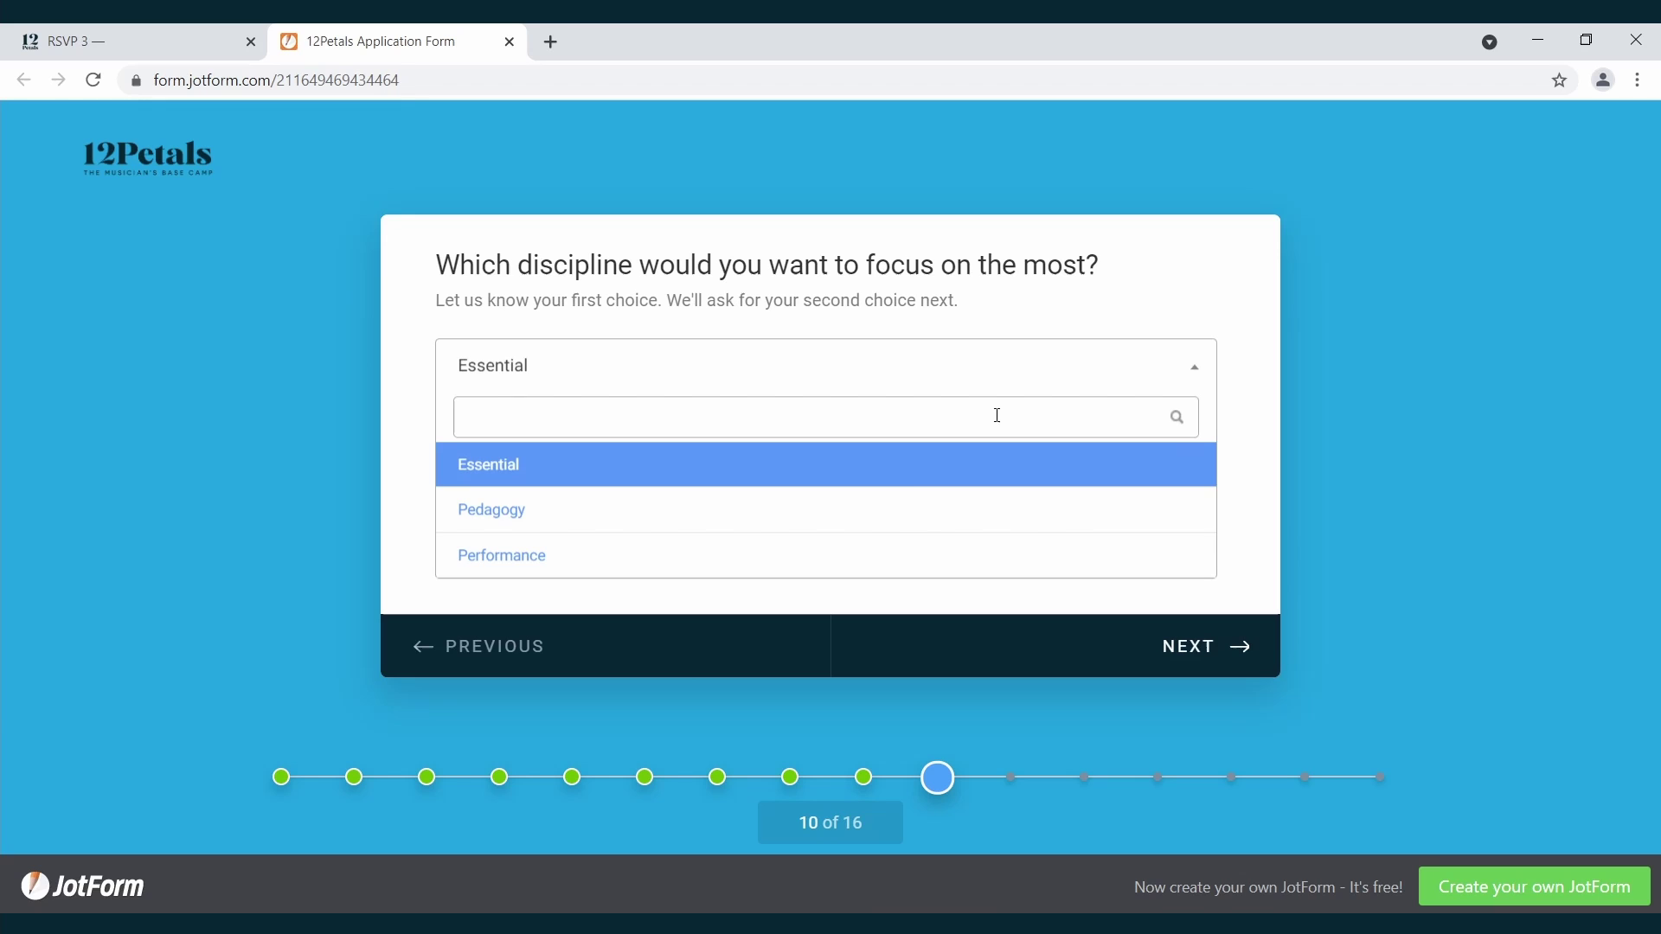
{"action": "left_click", "coordinate": [500, 560]}
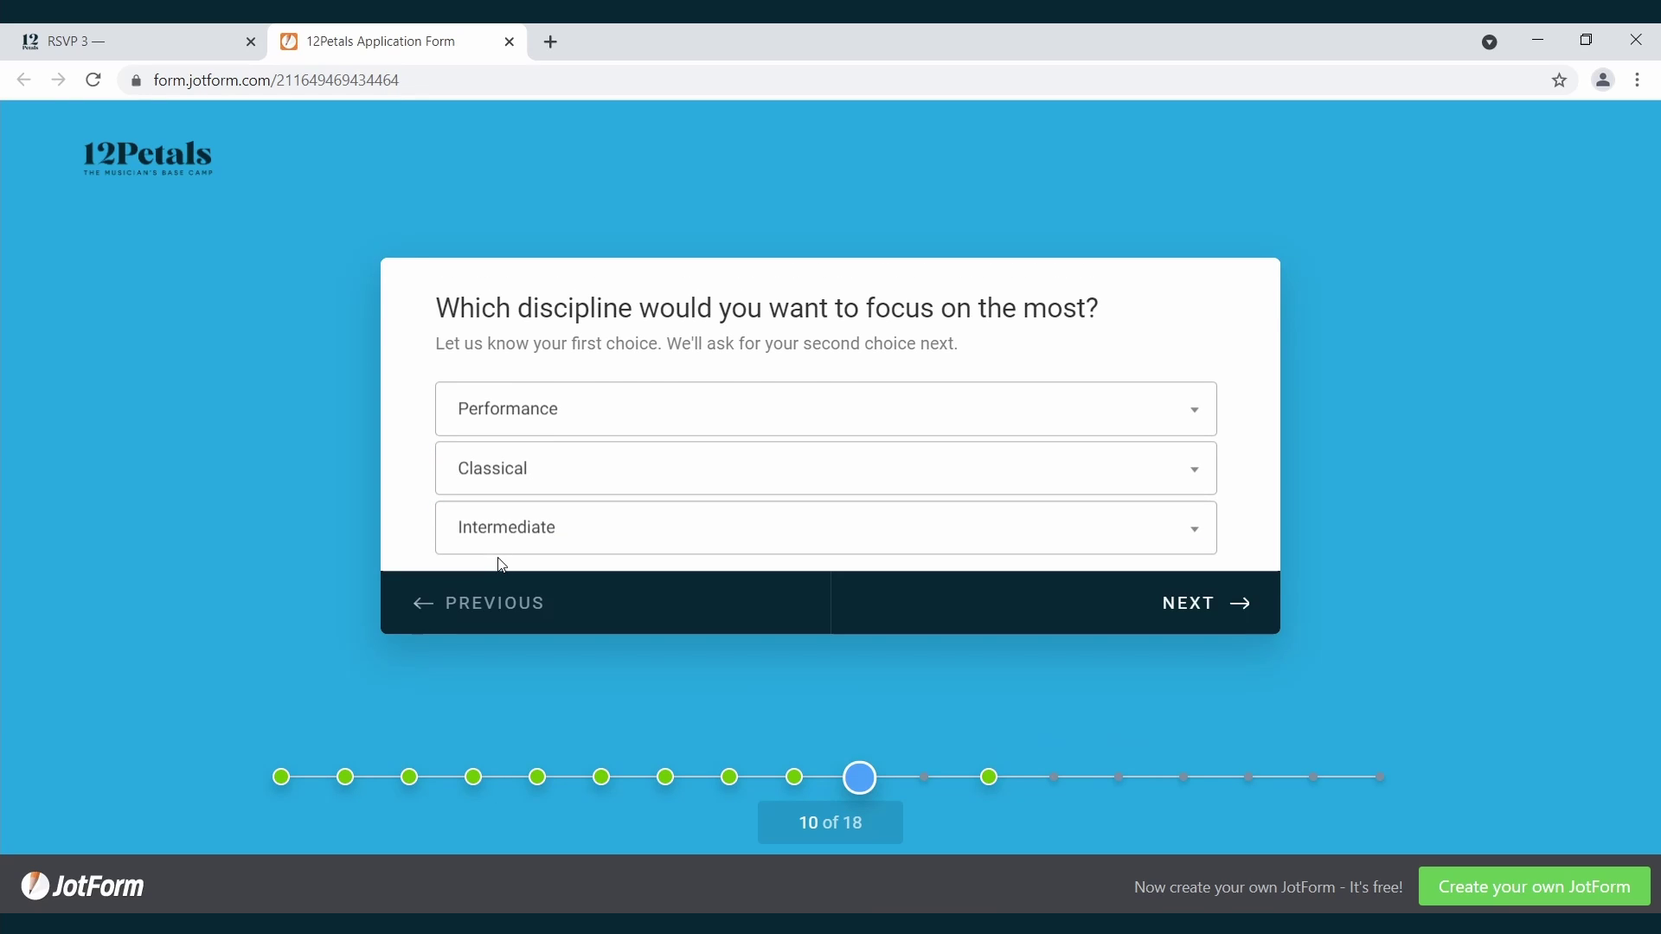
{"action": "left_click", "coordinate": [585, 482]}
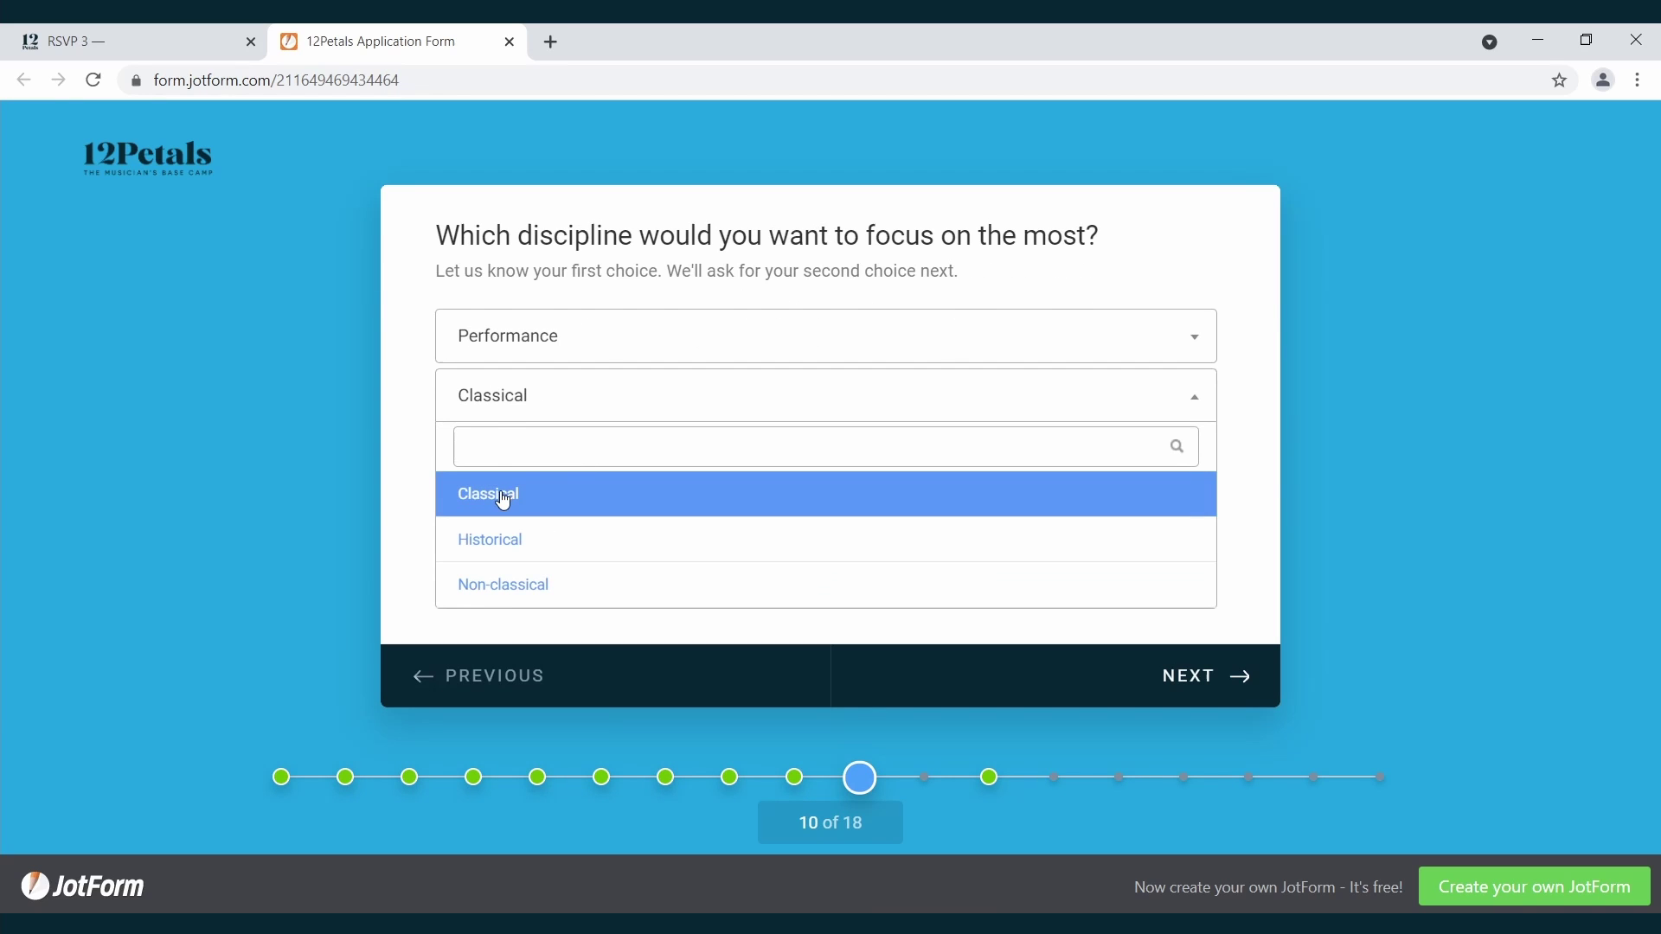
{"action": "left_click", "coordinate": [504, 495]}
{"action": "left_click", "coordinate": [567, 530]}
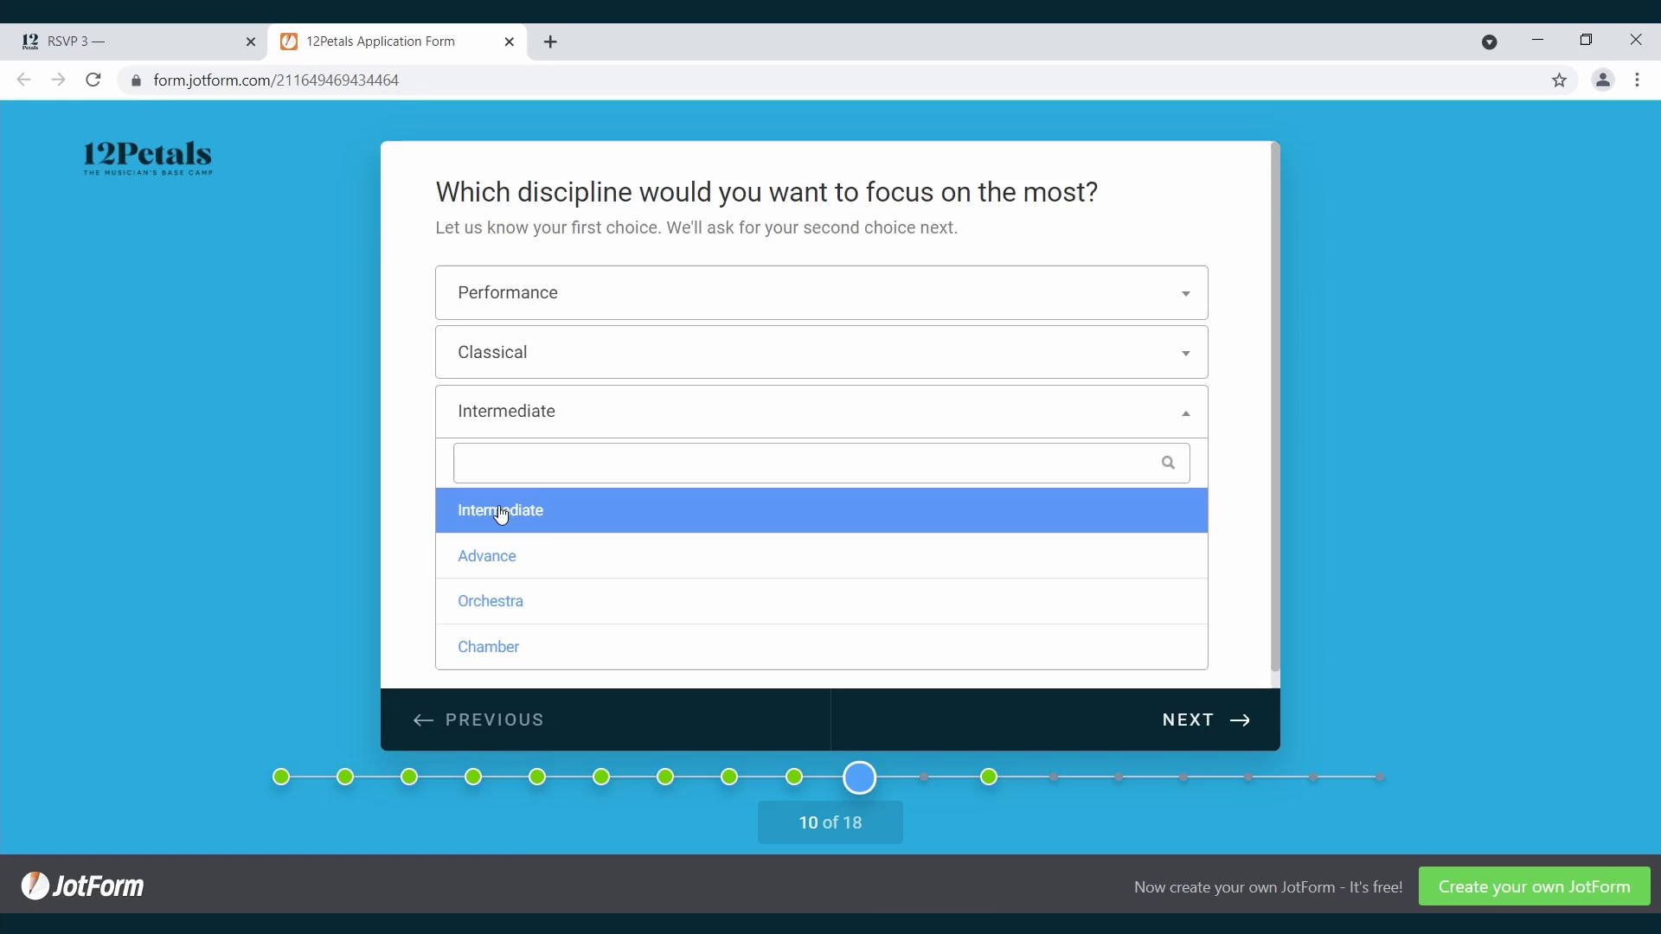
{"action": "left_click", "coordinate": [504, 514]}
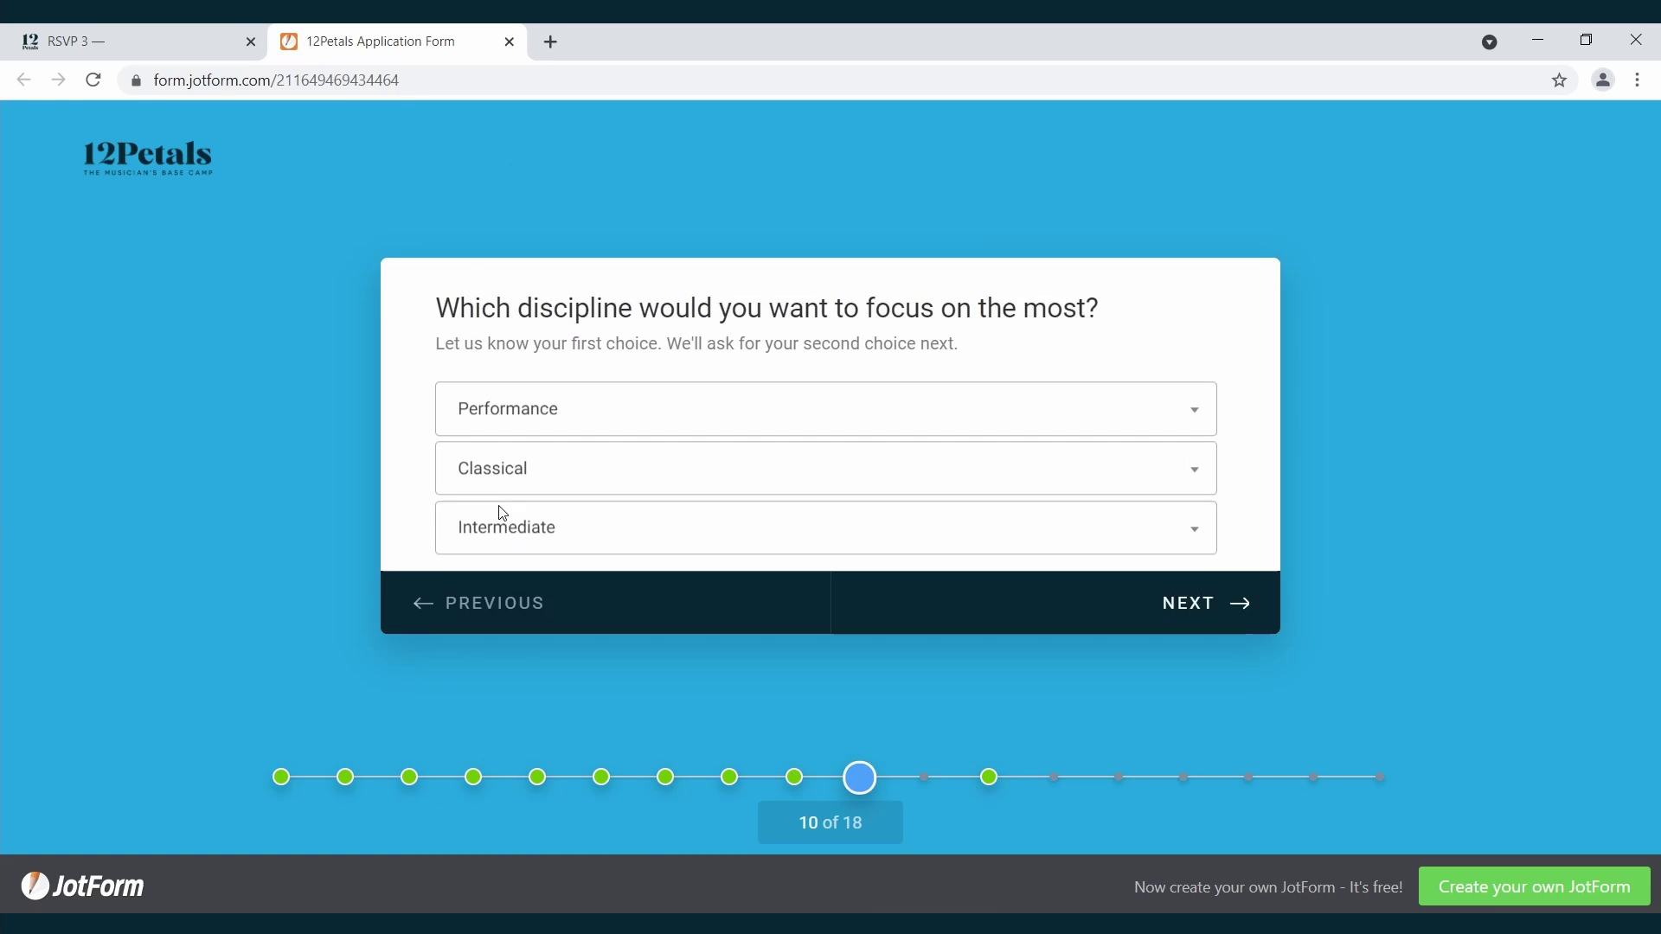
- Set the second-choice focus to the Essential category with Marketing as the focus area
{"action": "left_click", "coordinate": [1208, 620]}
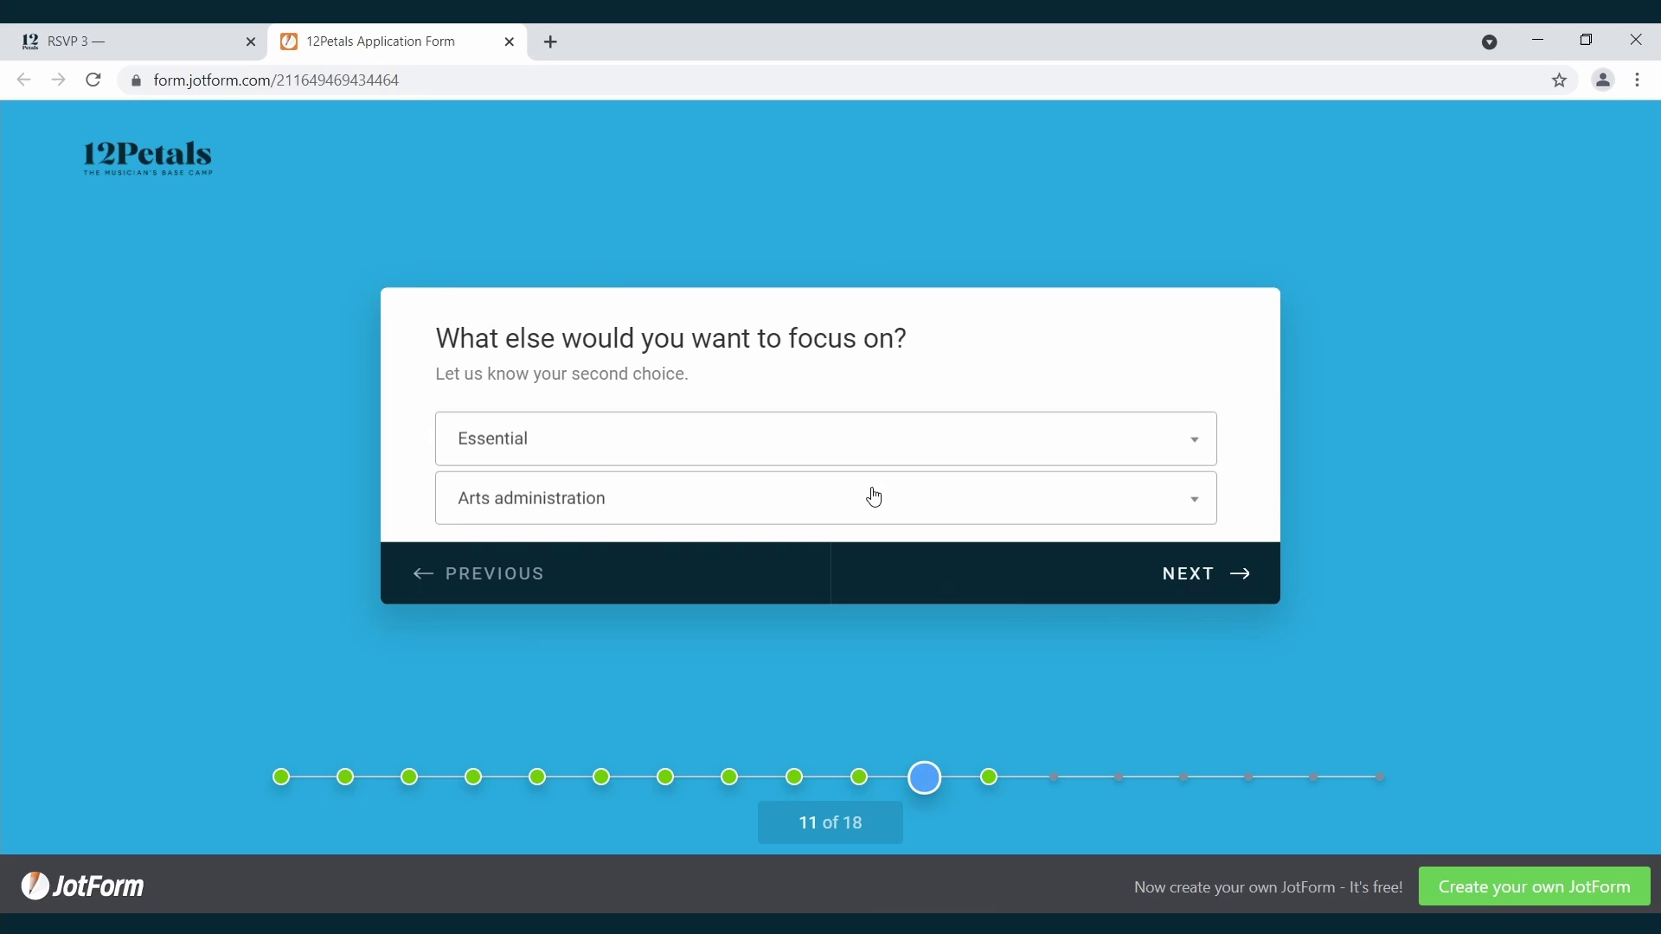
{"action": "left_click", "coordinate": [874, 443]}
{"action": "left_click", "coordinate": [604, 472]}
{"action": "left_click", "coordinate": [667, 512]}
{"action": "scroll", "coordinate": [664, 604], "scroll_direction": "down", "scroll_amount": 5}
{"action": "scroll", "coordinate": [670, 612], "scroll_direction": "up", "scroll_amount": 3}
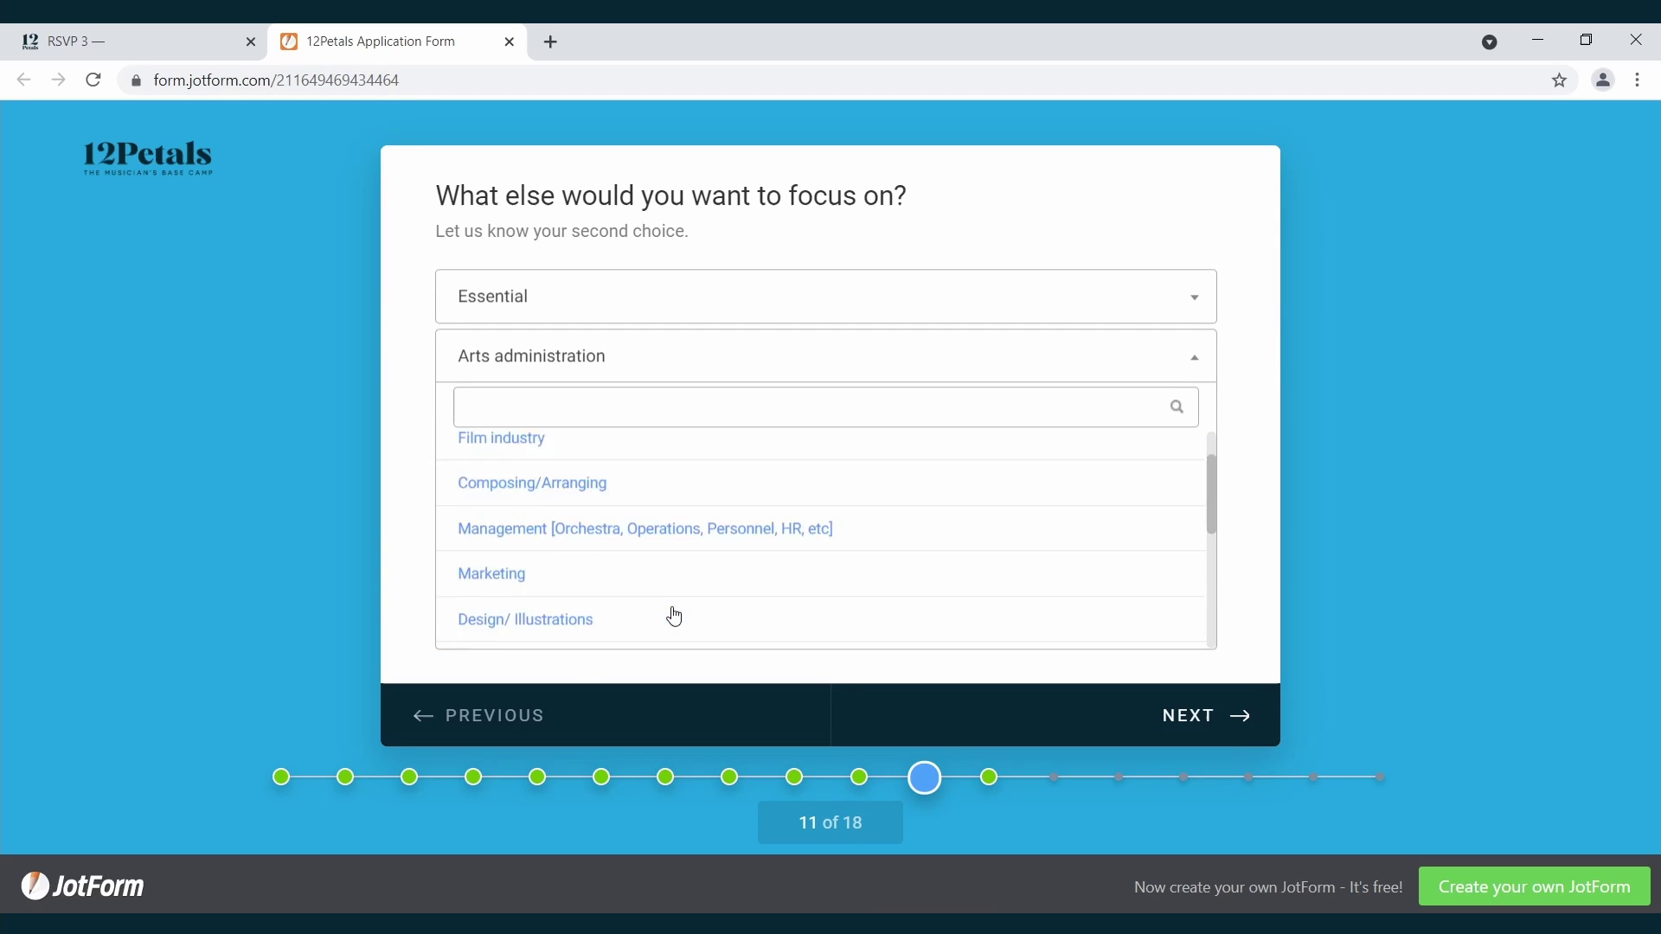
{"action": "scroll", "coordinate": [640, 632], "scroll_direction": "up", "scroll_amount": 2}
{"action": "left_click", "coordinate": [640, 636]}
- Advance past the YouTube upload and video information pages, then open the 12 Petals mentors page
{"action": "left_click", "coordinate": [1227, 579]}
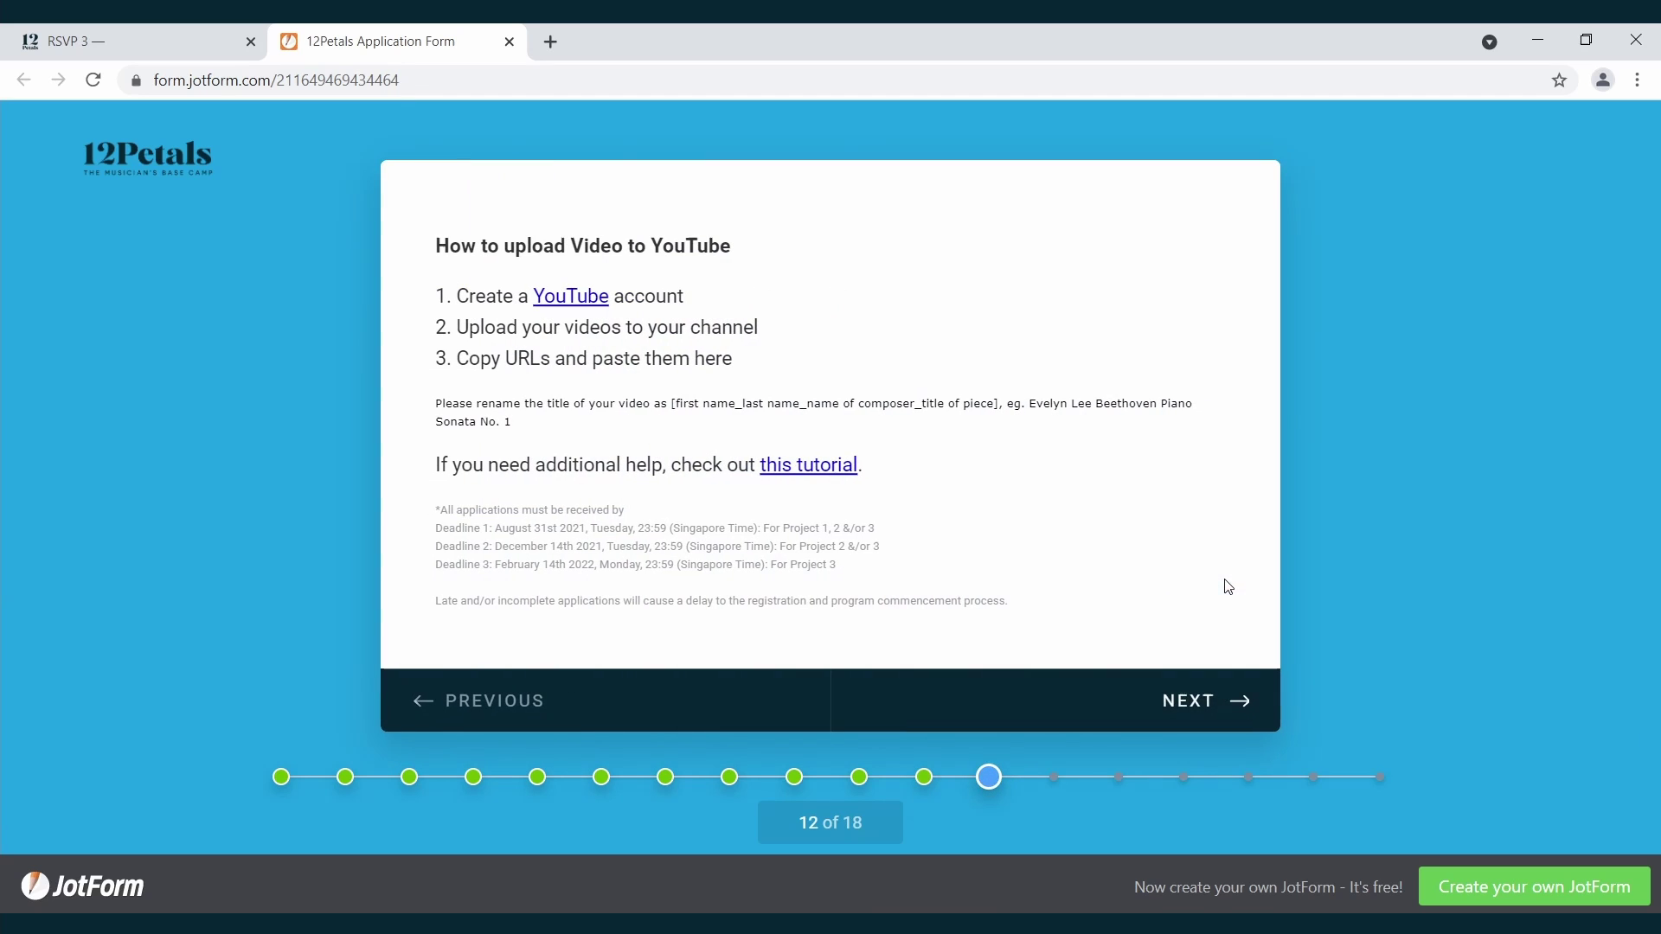
{"action": "left_click", "coordinate": [1207, 705]}
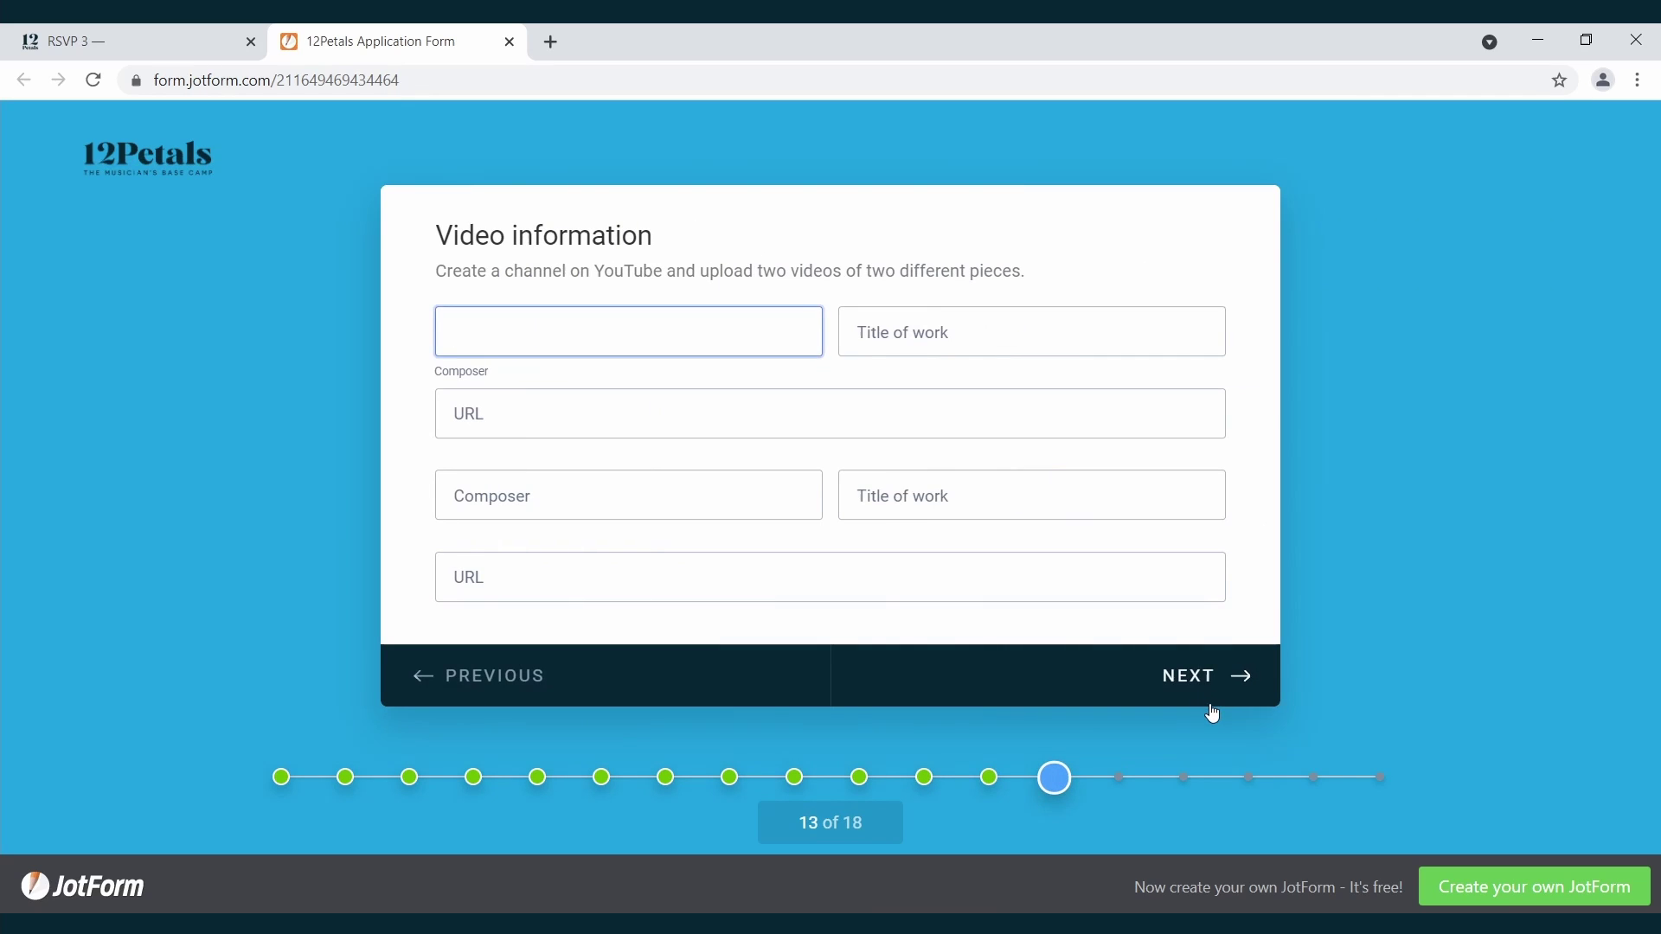
{"action": "left_click", "coordinate": [1193, 678]}
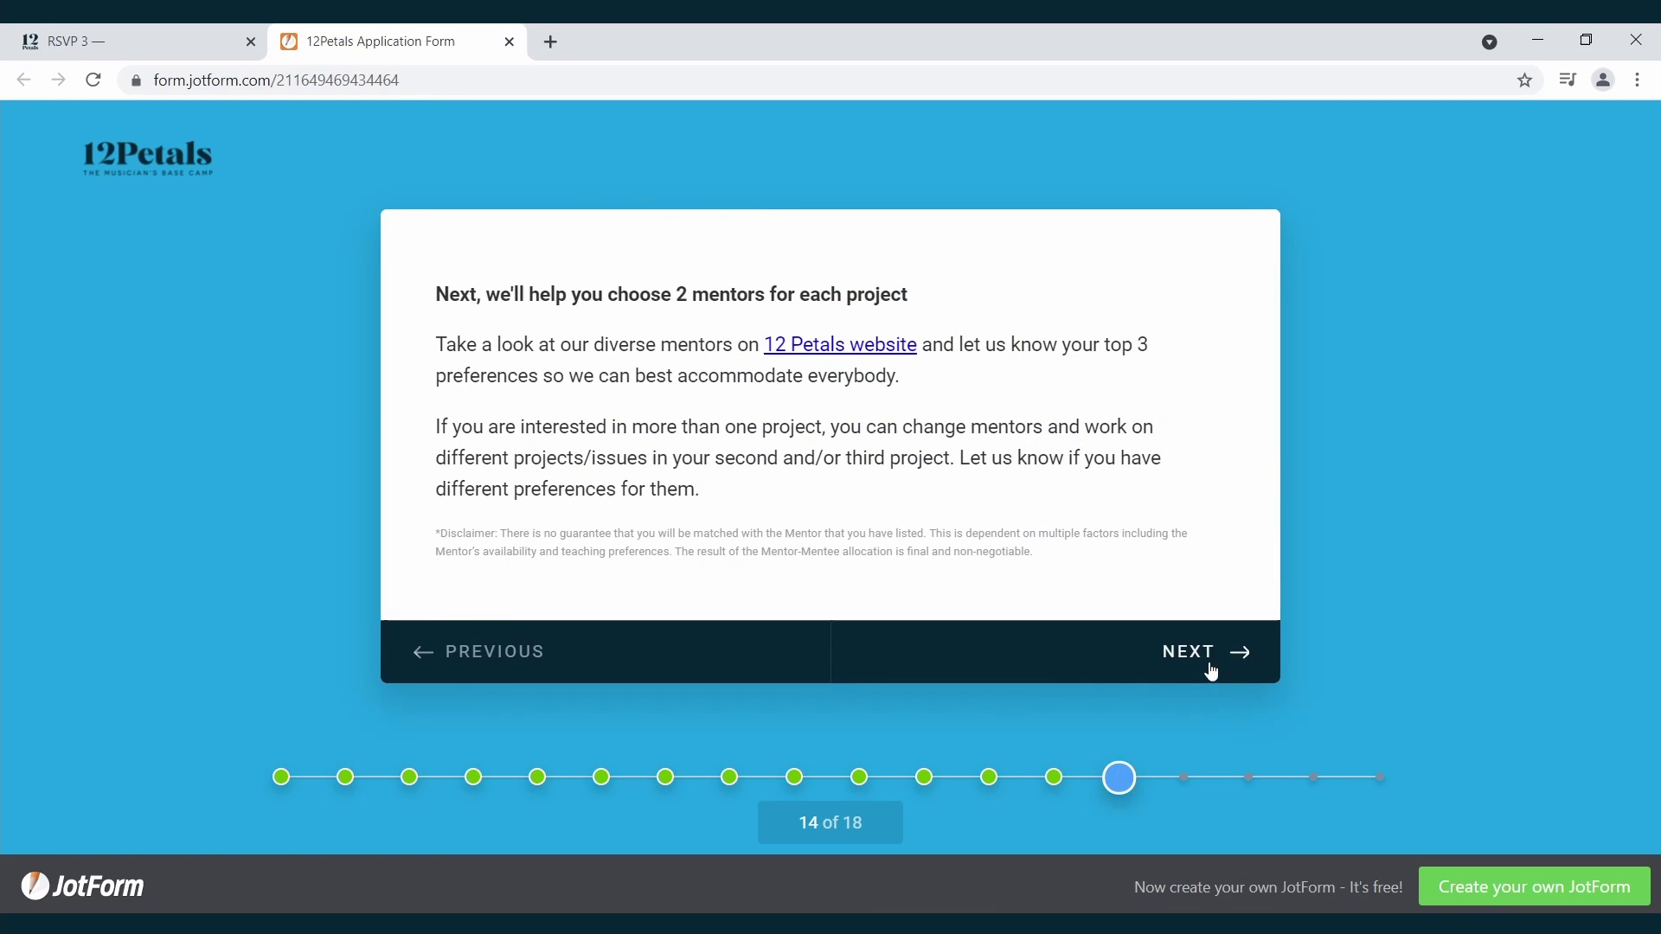
{"action": "left_click", "coordinate": [813, 346]}
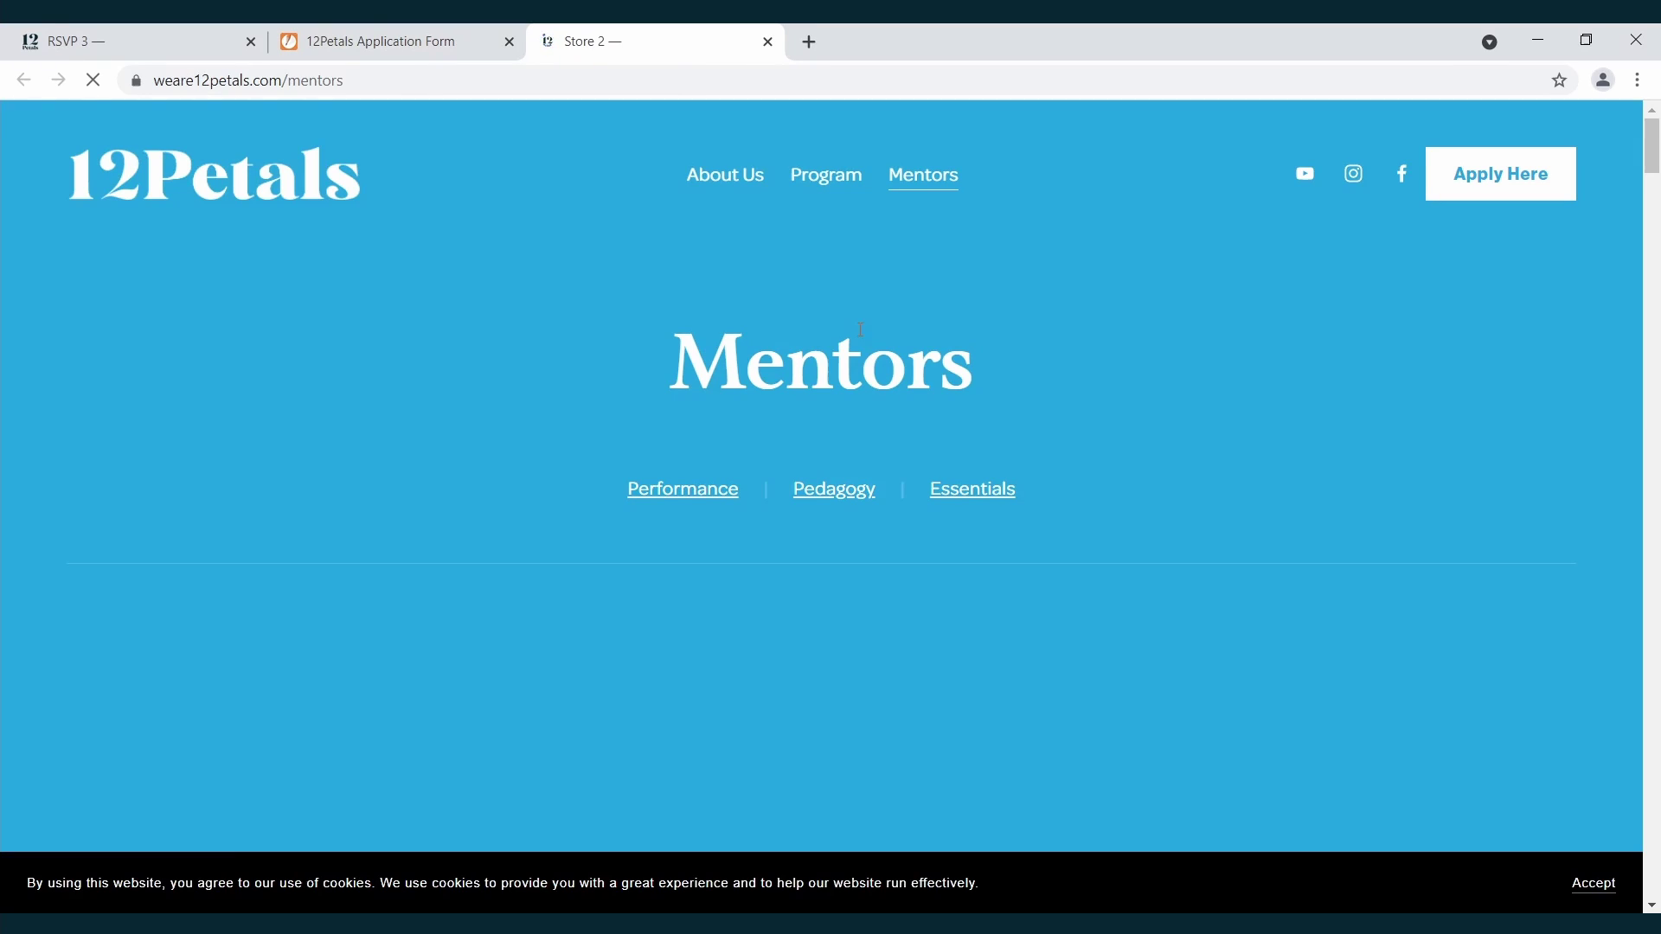
- Filter the 12Petals mentors to Performance, Jazz, Advanced level
{"action": "mouse_move", "coordinate": [1652, 149]}
{"action": "left_mouse_down"}
{"action": "mouse_move", "coordinate": [1652, 852]}
{"action": "mouse_move", "coordinate": [1657, 830]}
{"action": "left_mouse_up"}
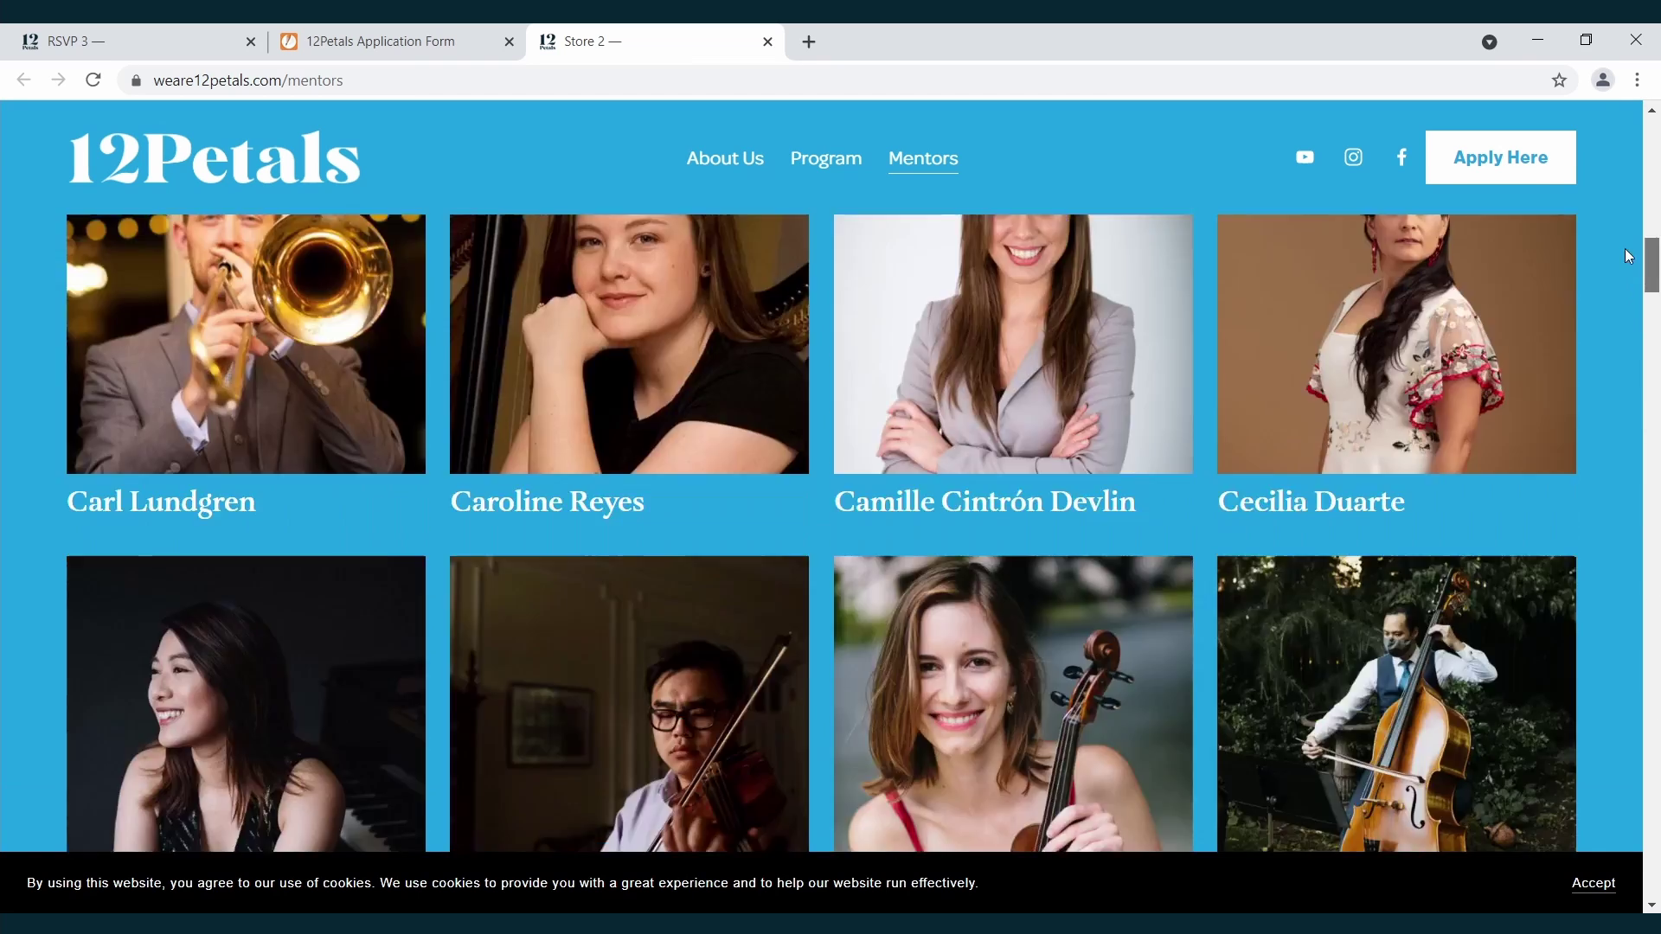
{"action": "left_click_drag", "start_coordinate": [1656, 856], "coordinate": [1652, 121]}
{"action": "left_click", "coordinate": [657, 498]}
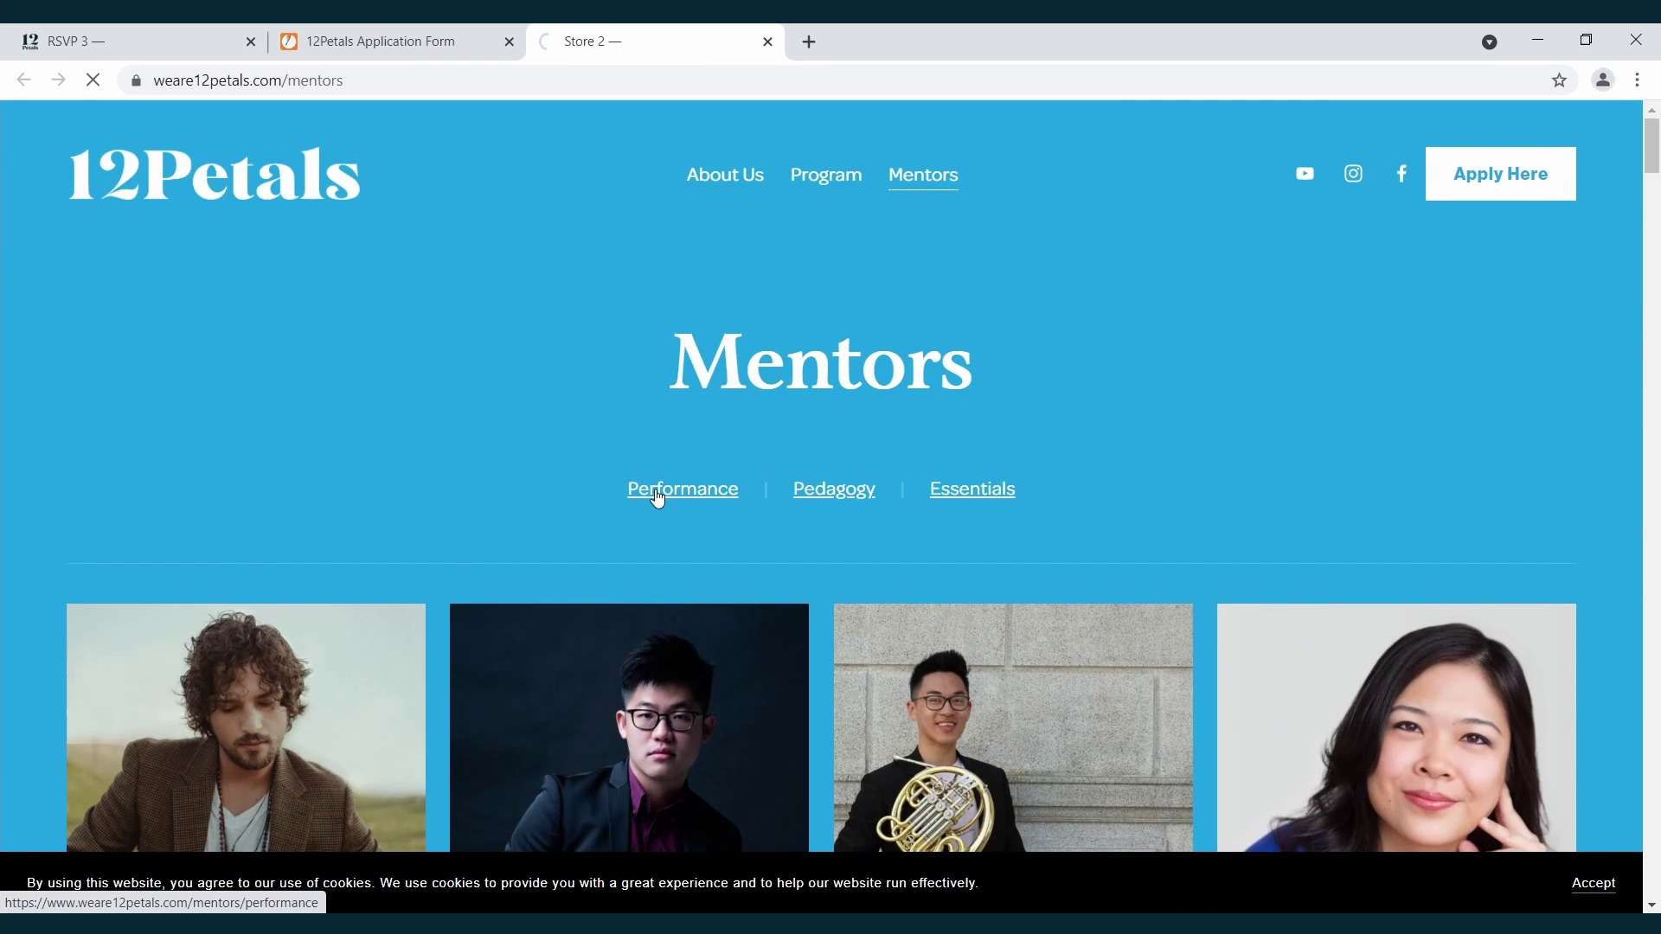
{"action": "left_click", "coordinate": [674, 538]}
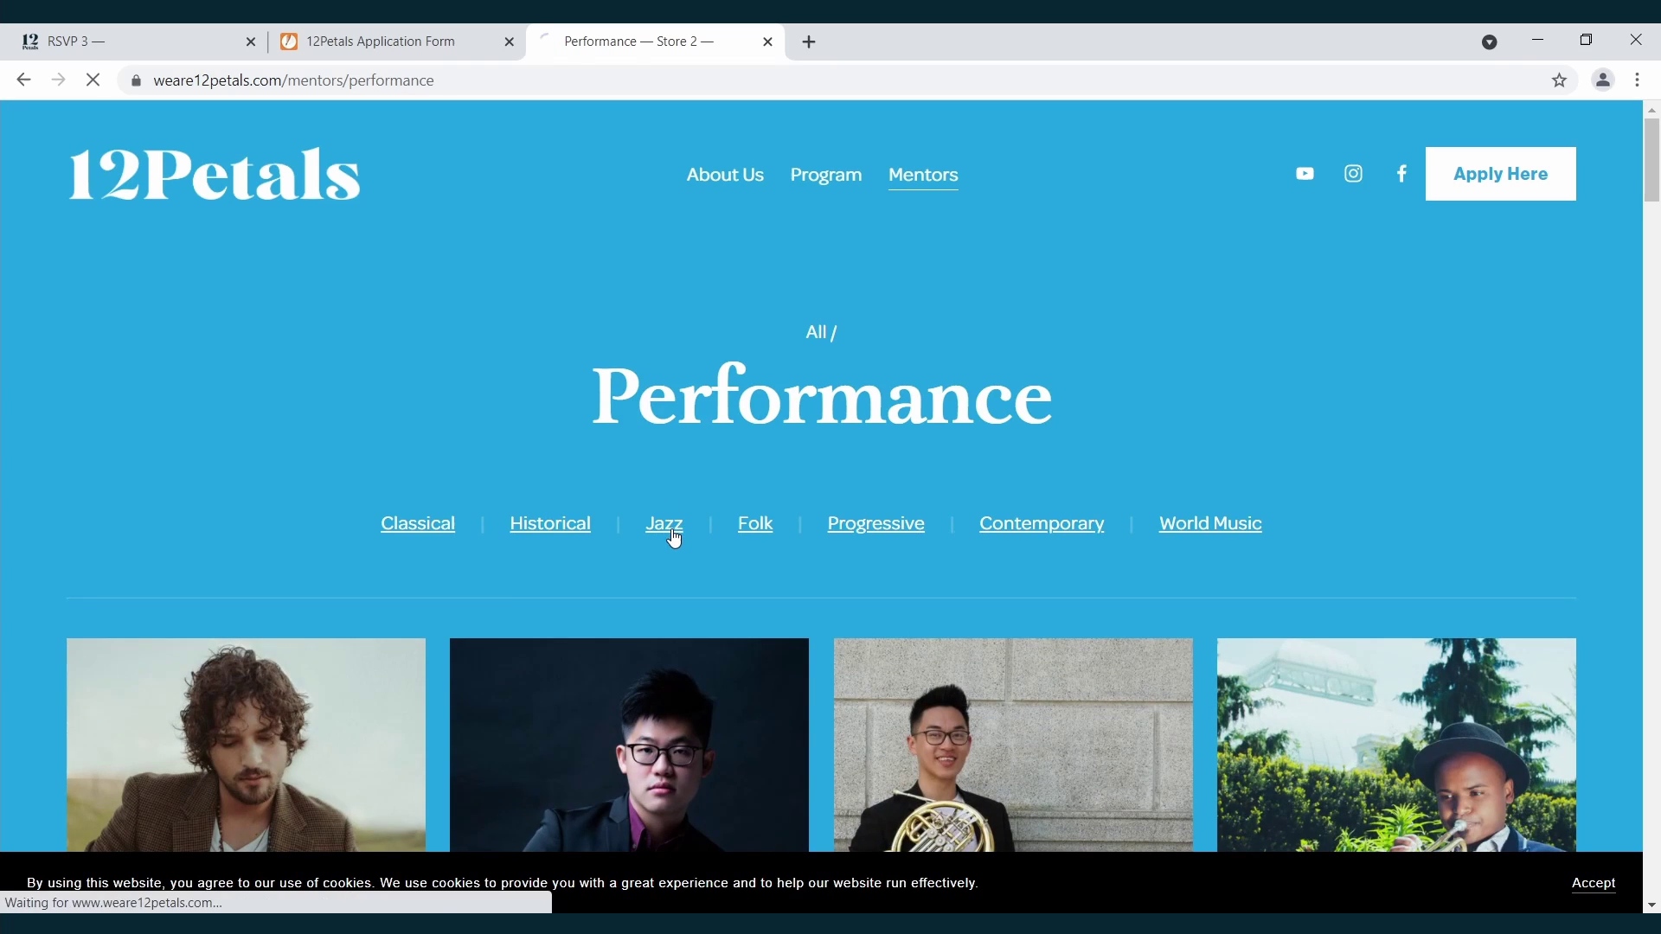
{"action": "left_click", "coordinate": [1004, 524]}
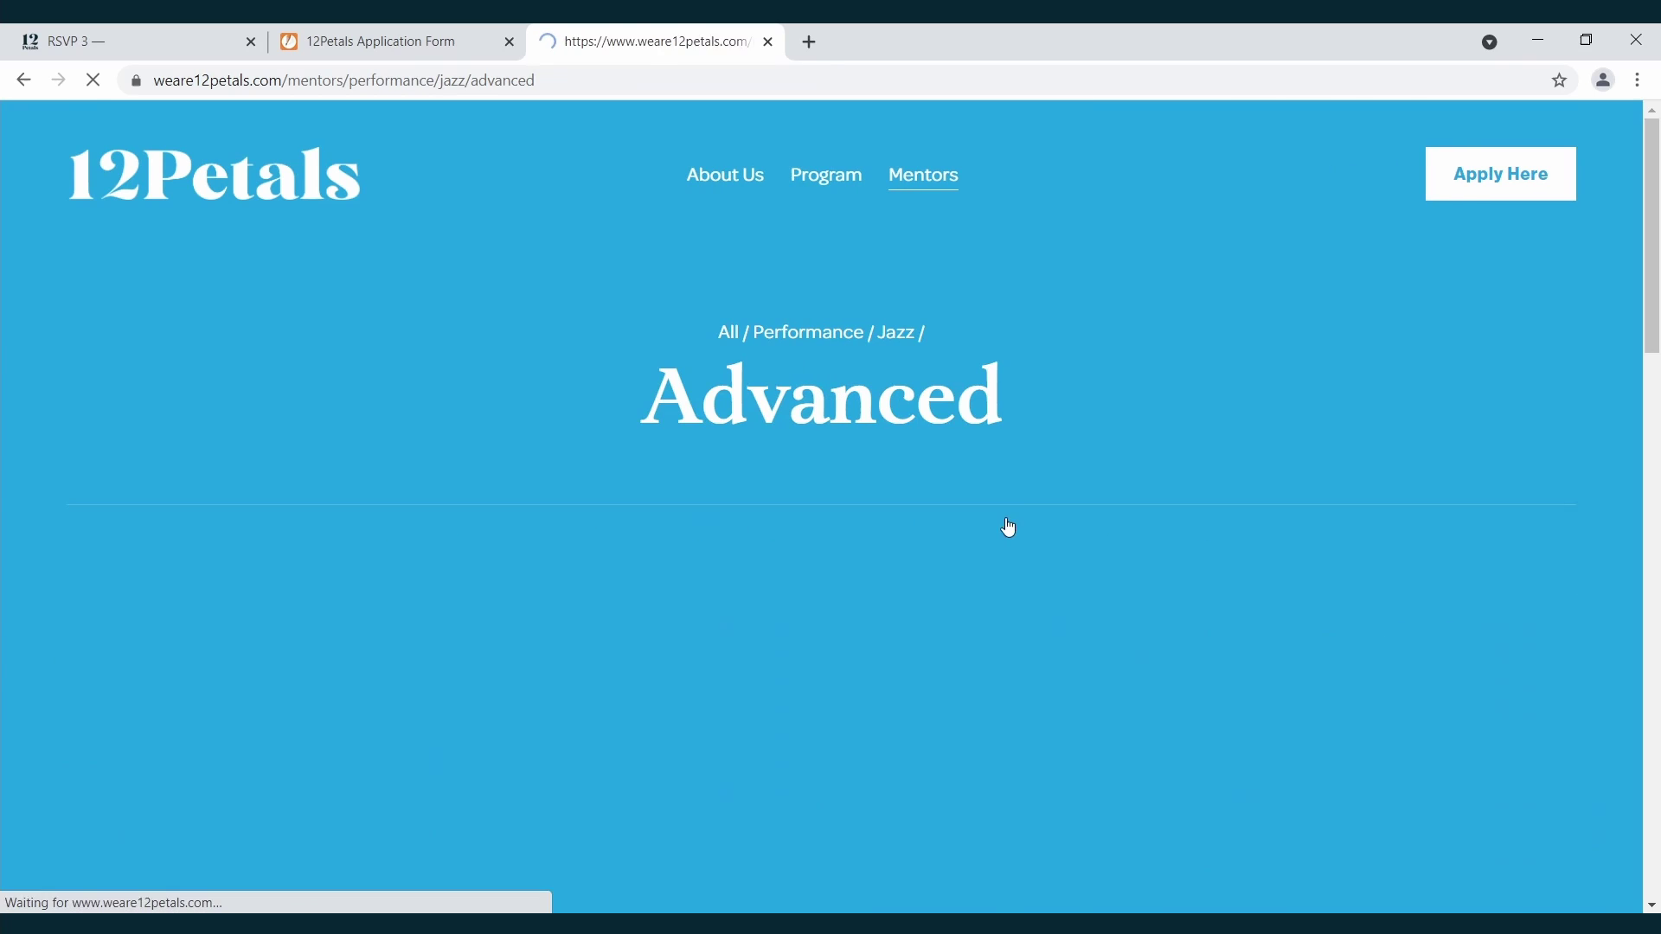
{"action": "scroll", "coordinate": [621, 472], "scroll_direction": "down", "scroll_amount": 3}
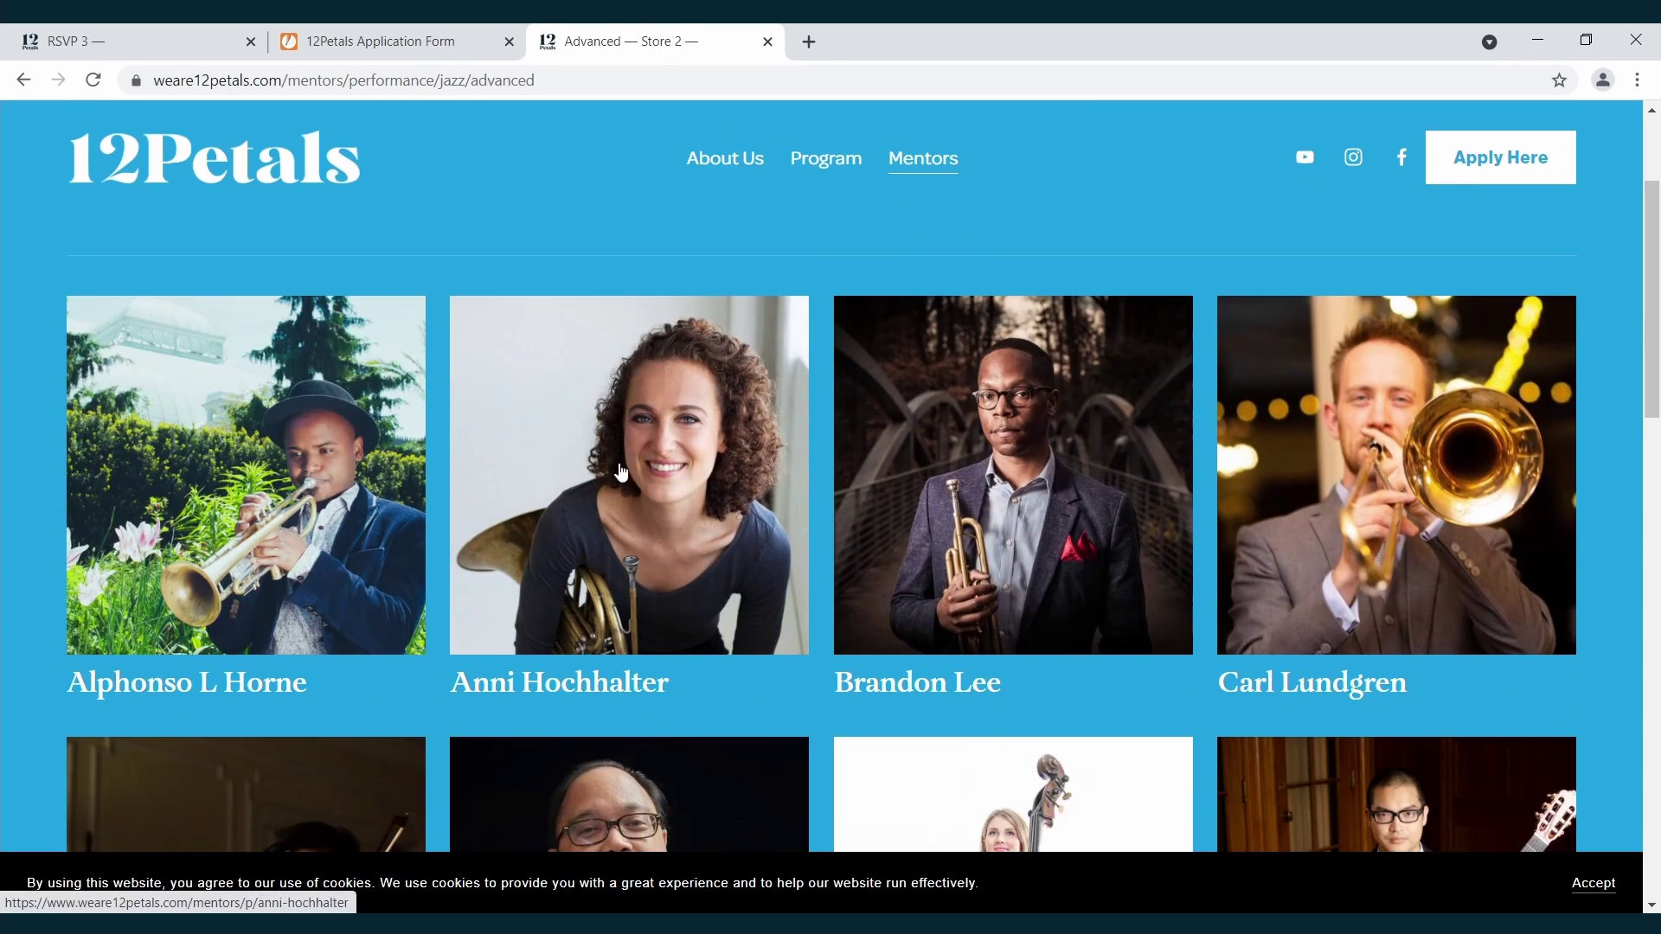
- Open the first advanced jazz mentor's profile and play the mentor's intro video
{"action": "left_click", "coordinate": [156, 508]}
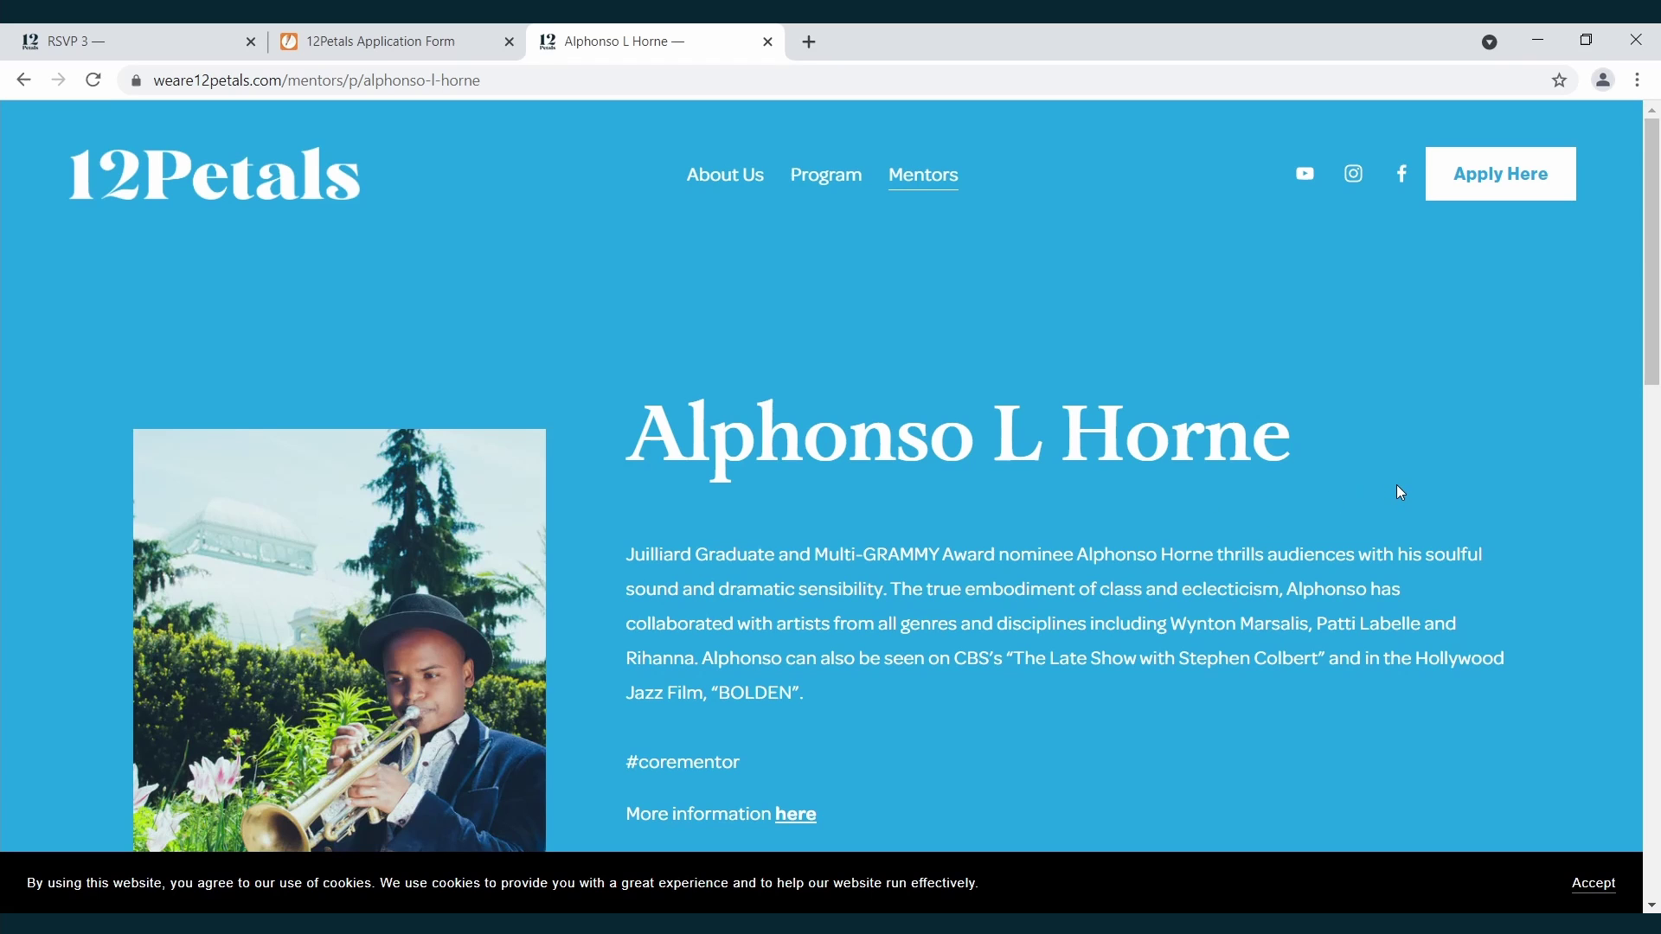
{"action": "scroll", "coordinate": [1401, 491], "scroll_direction": "down", "scroll_amount": 2}
{"action": "scroll", "coordinate": [1401, 492], "scroll_direction": "down", "scroll_amount": 2}
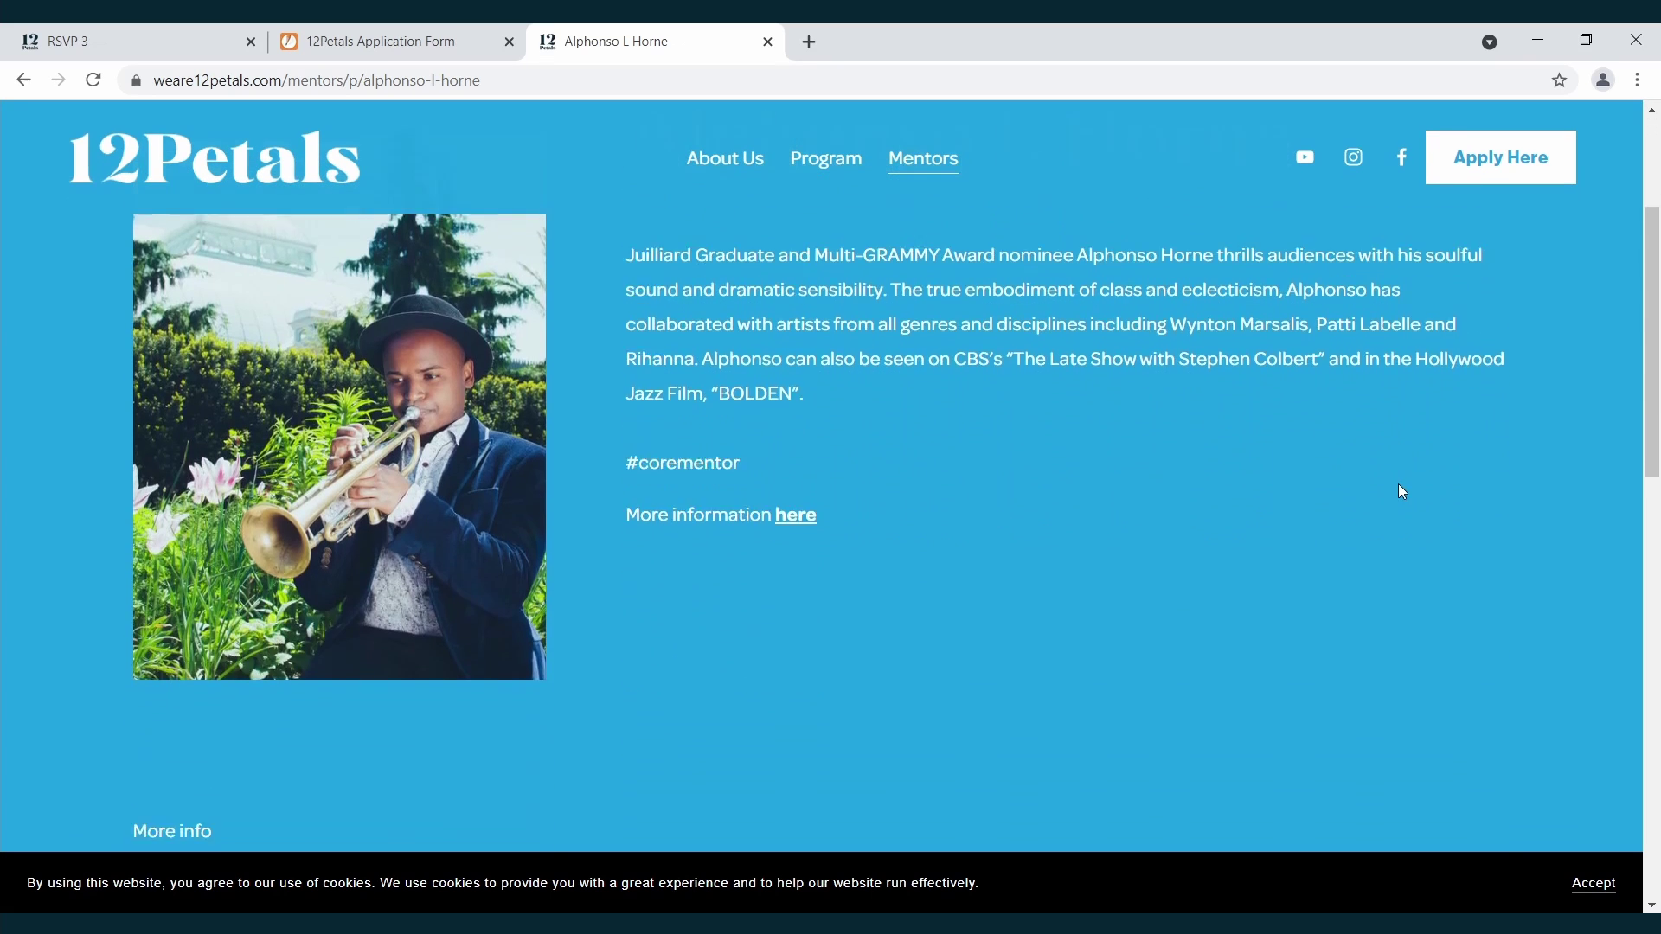
{"action": "scroll", "coordinate": [1401, 491], "scroll_direction": "down", "scroll_amount": 3}
{"action": "scroll", "coordinate": [1401, 491], "scroll_direction": "down", "scroll_amount": 2}
{"action": "scroll", "coordinate": [1464, 489], "scroll_direction": "down", "scroll_amount": 1}
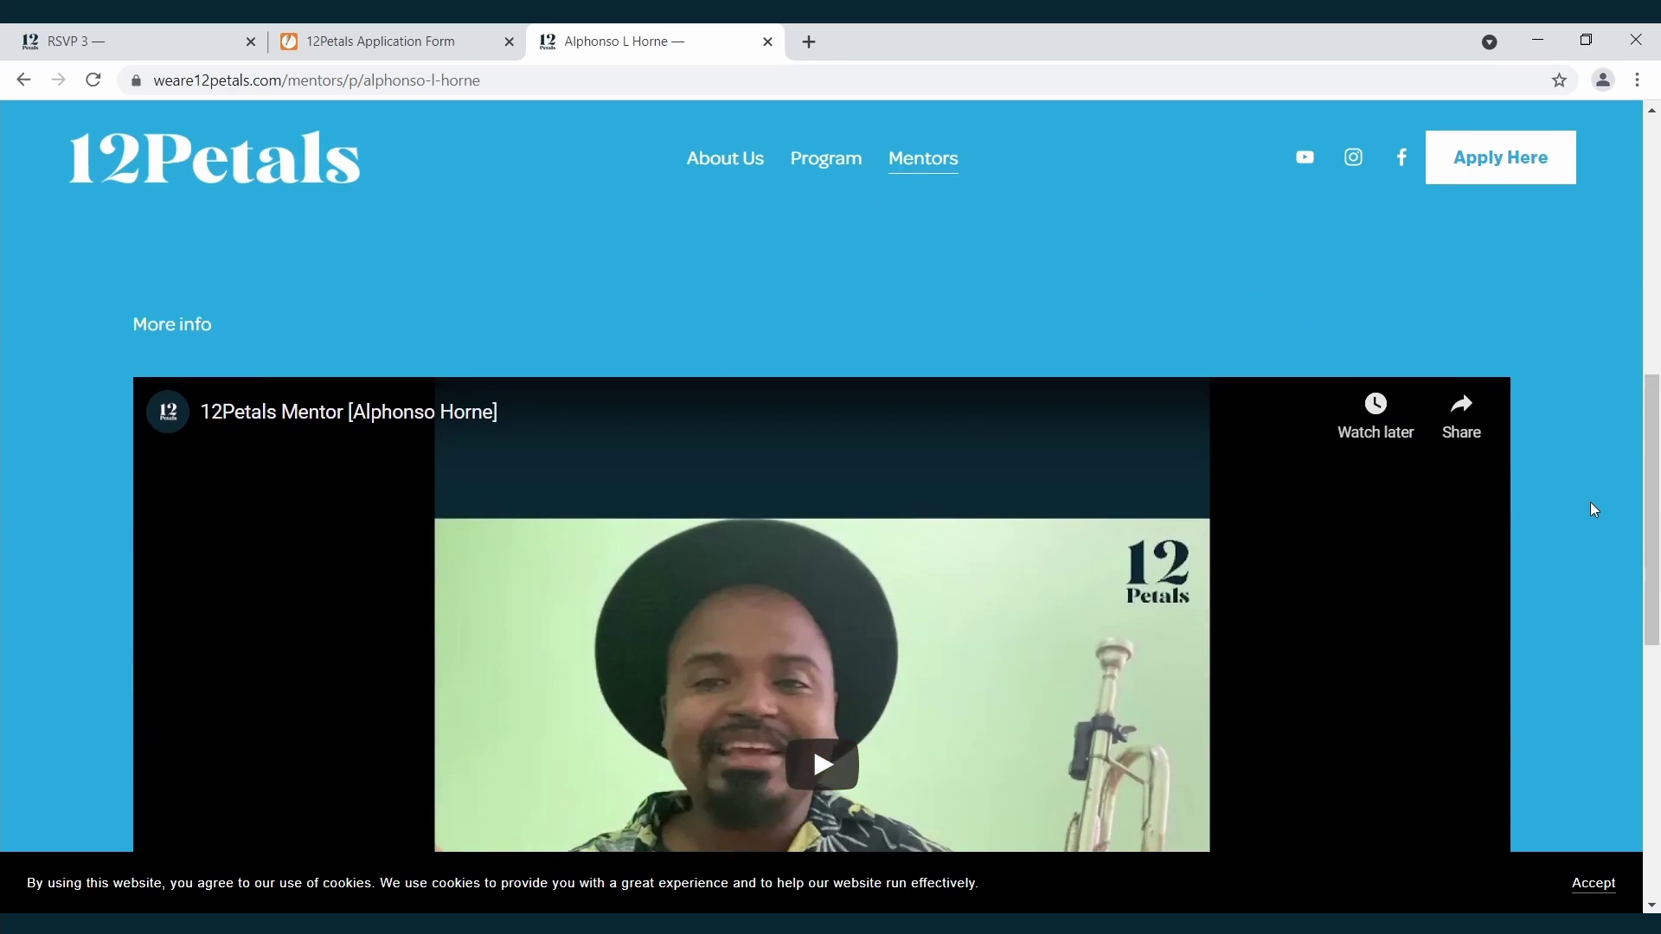
{"action": "scroll", "coordinate": [1595, 509], "scroll_direction": "down", "scroll_amount": 1}
{"action": "scroll", "coordinate": [1595, 507], "scroll_direction": "down", "scroll_amount": 1}
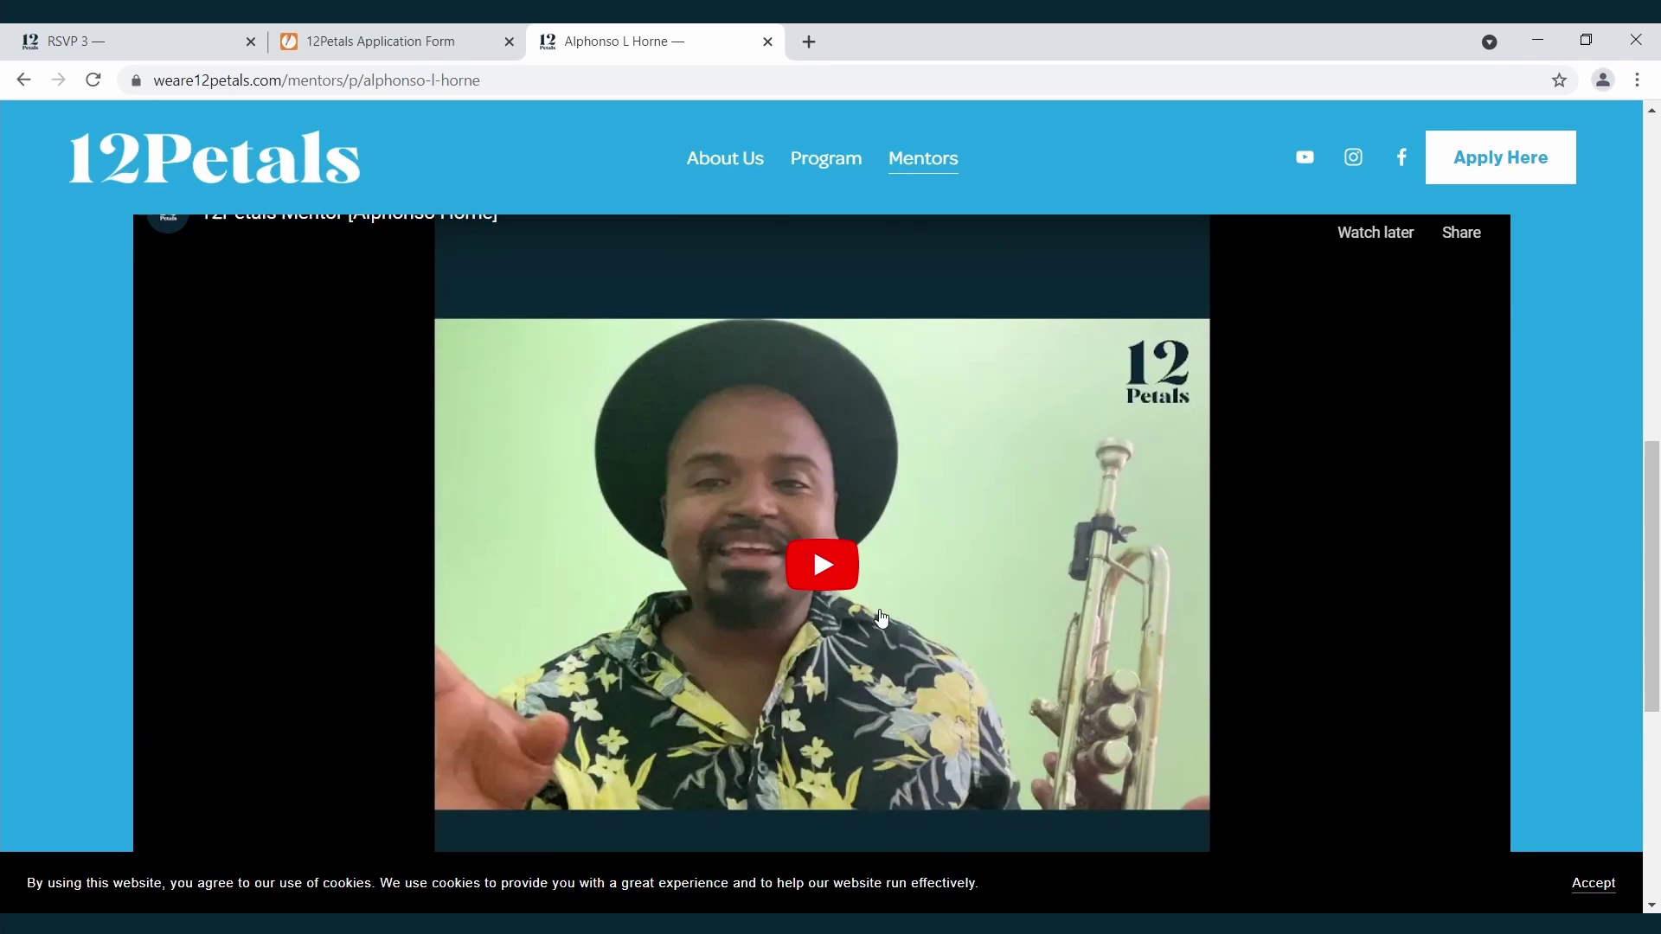
{"action": "left_click", "coordinate": [838, 563]}
{"action": "scroll", "coordinate": [837, 562], "scroll_direction": "down", "scroll_amount": 1}
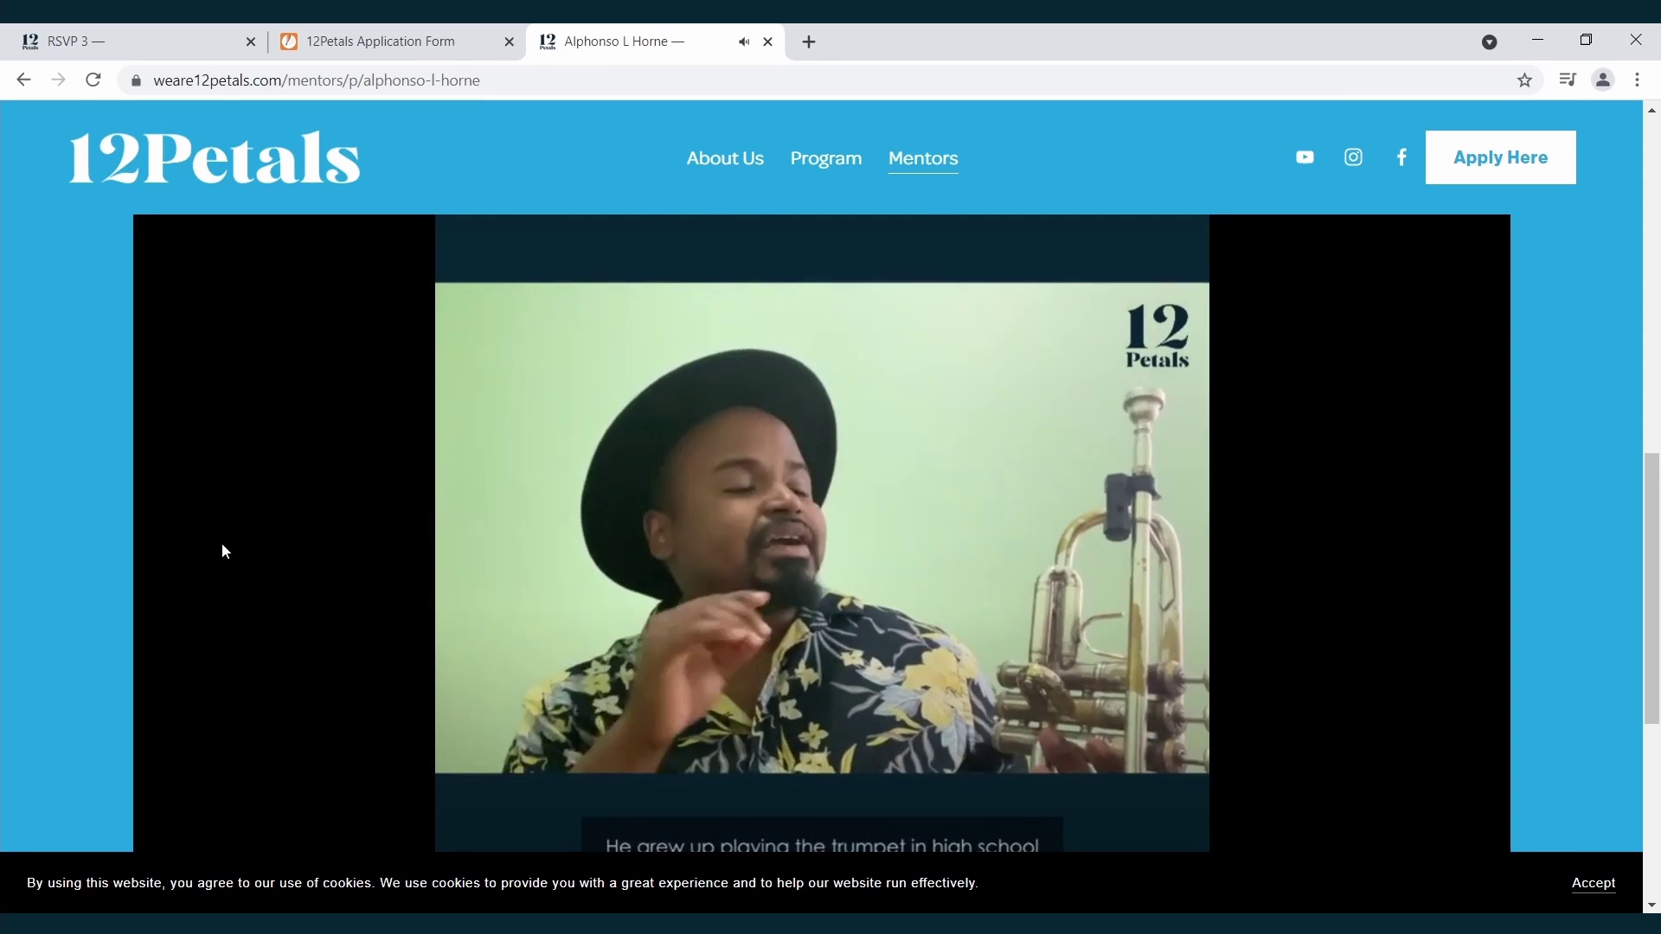
{"action": "scroll", "coordinate": [99, 583], "scroll_direction": "up", "scroll_amount": 7}
- Return to the Advanced jazz listing, open the mentor text directory and search for 'corementor'
{"action": "scroll", "coordinate": [83, 589], "scroll_direction": "up", "scroll_amount": 3}
{"action": "key", "text": "alt+Left"}
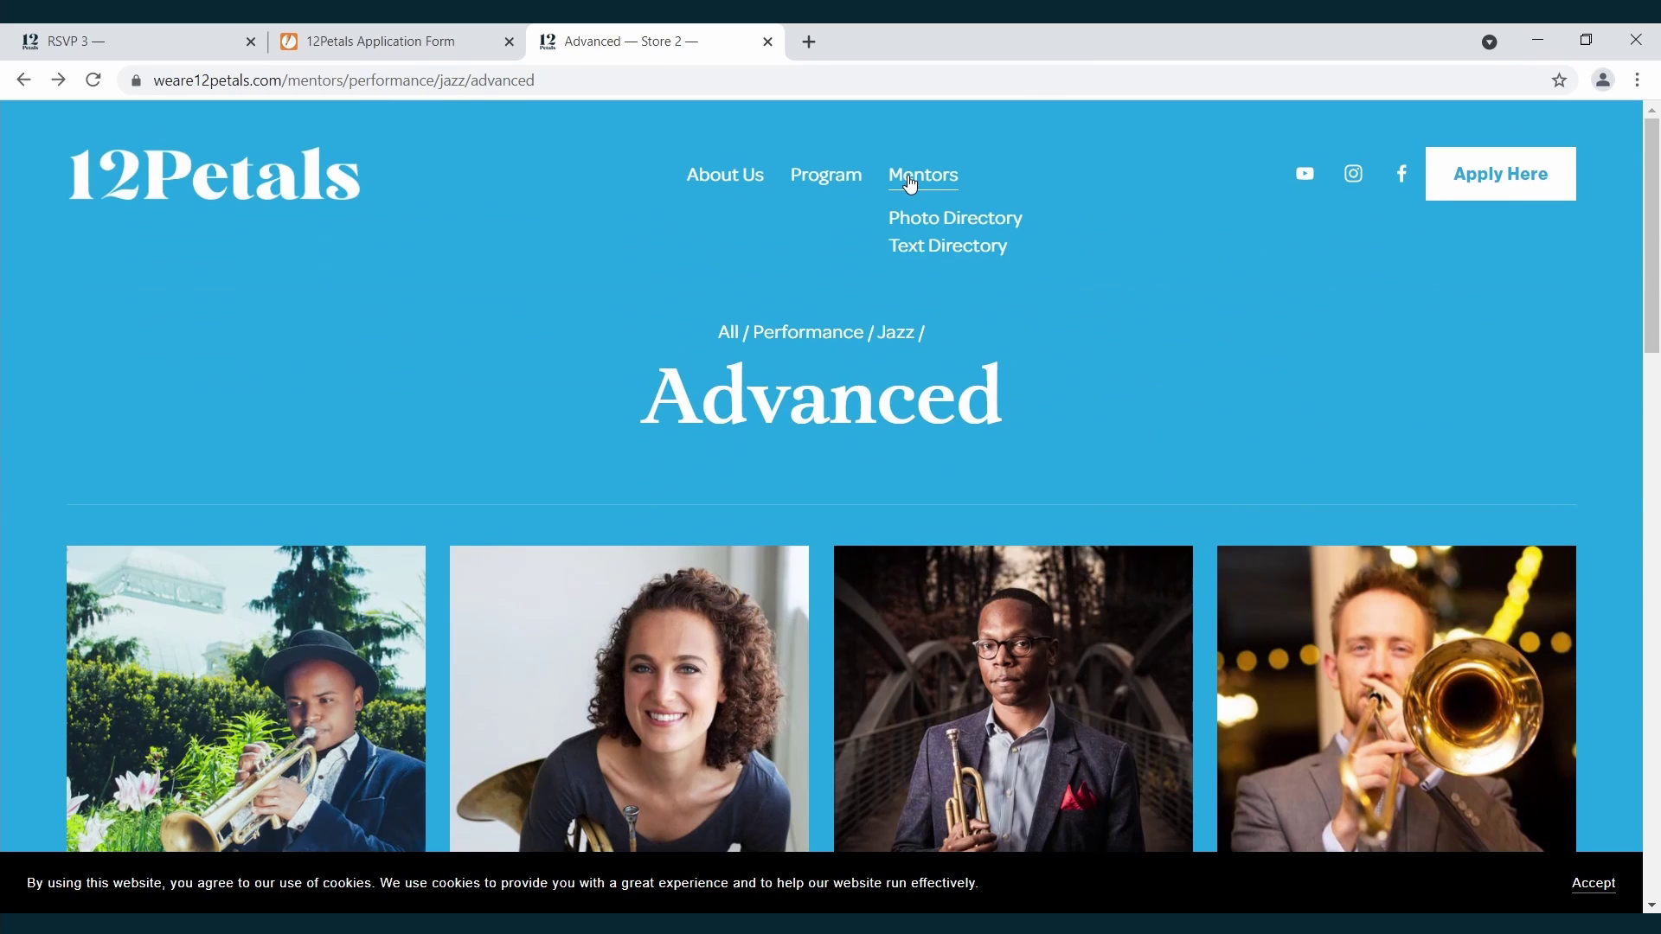
{"action": "left_click", "coordinate": [926, 250]}
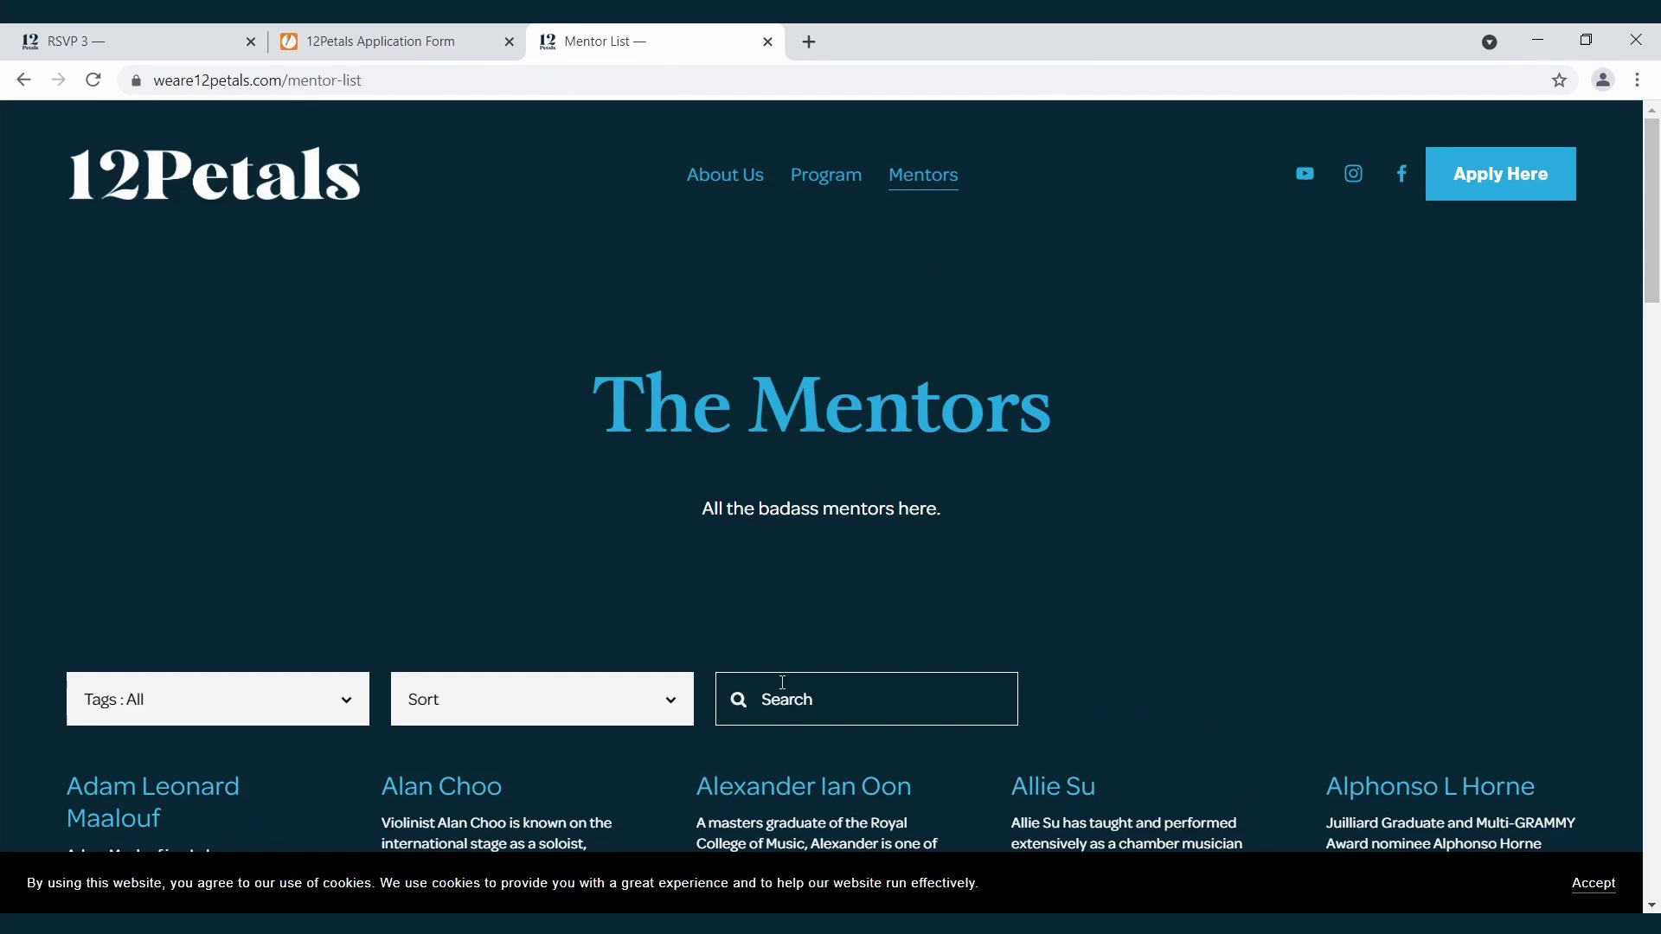
{"action": "left_click", "coordinate": [1120, 709]}
{"action": "type", "text": "corement"}
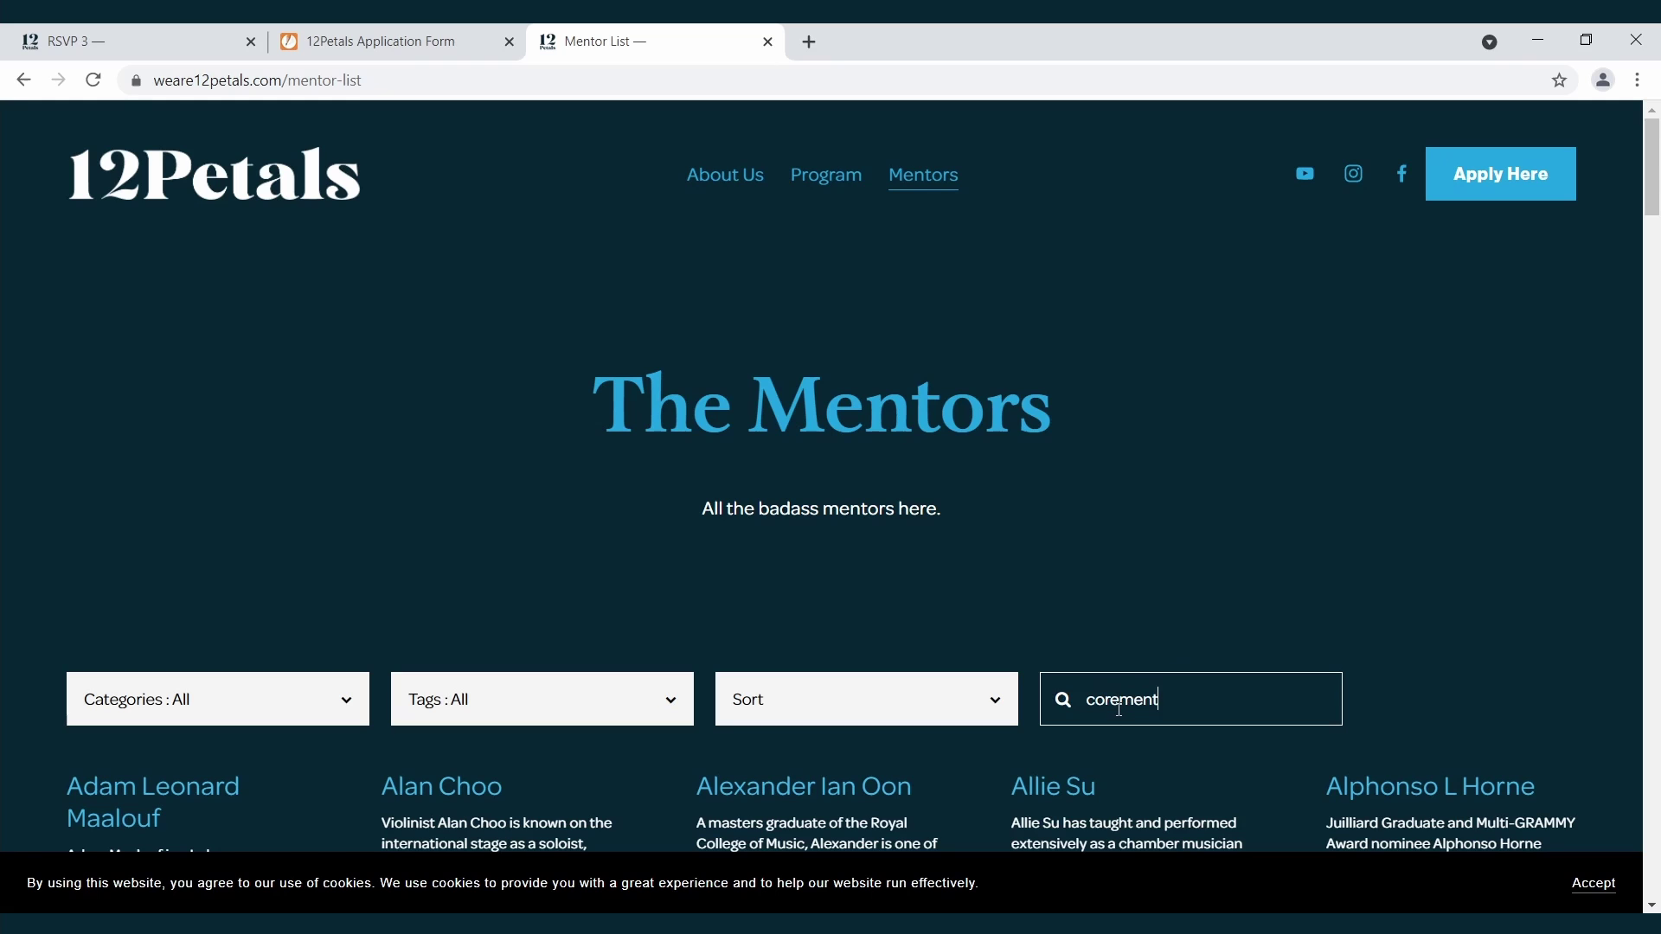
{"action": "type", "text": "or"}
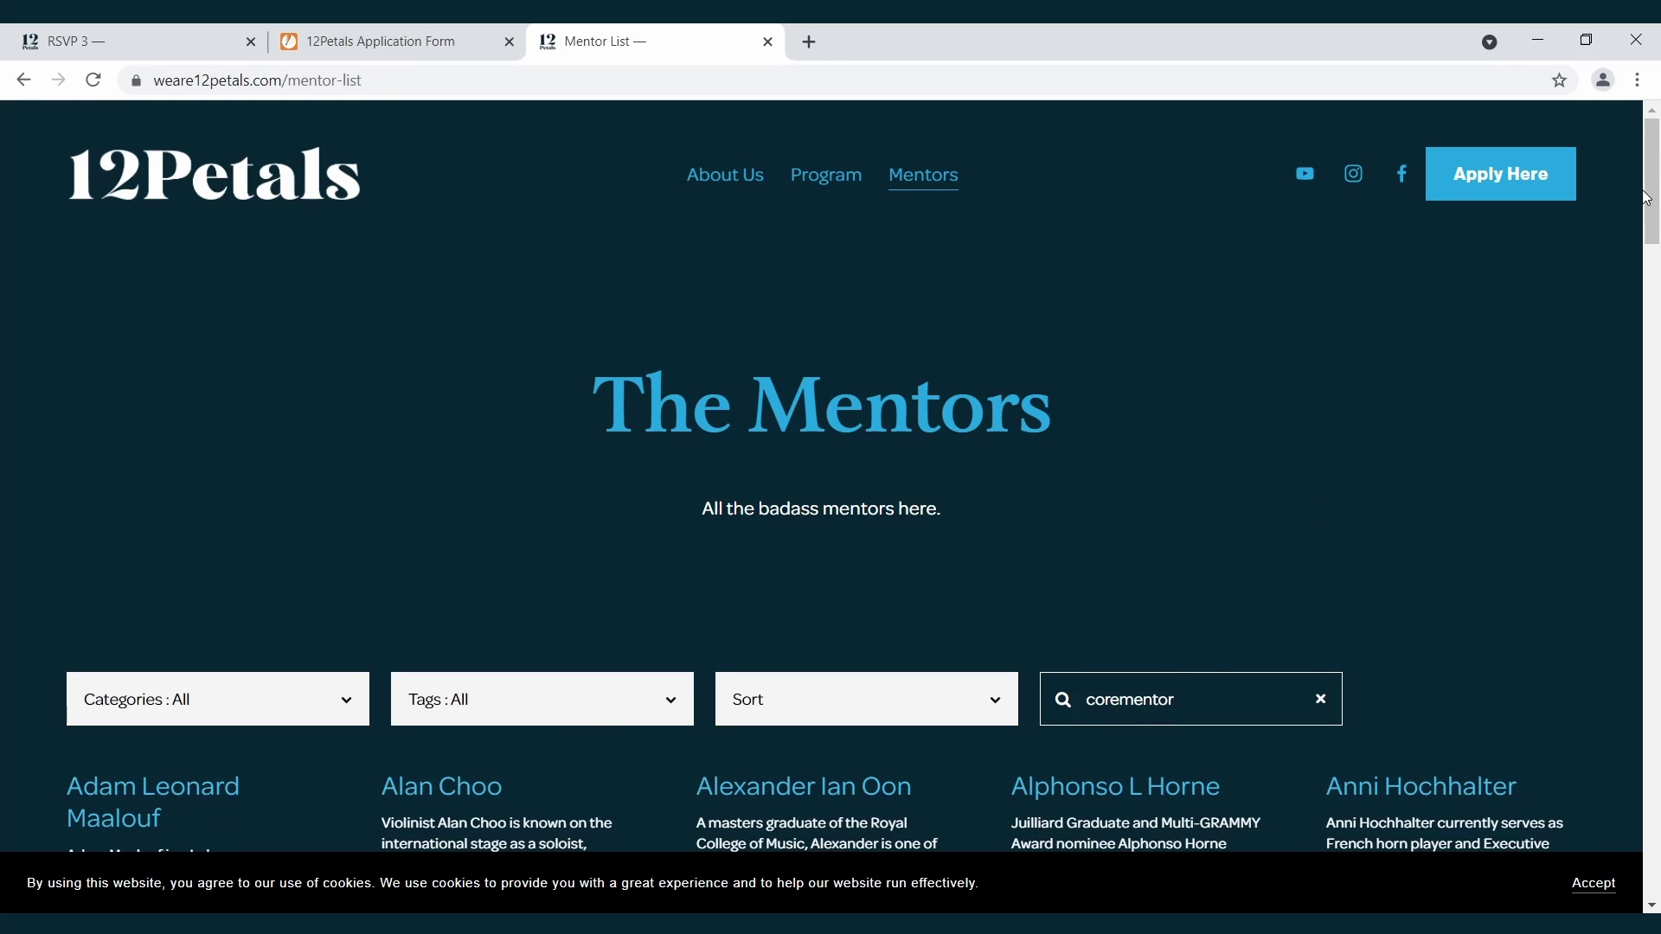
{"action": "left_click_drag", "start_coordinate": [1650, 203], "coordinate": [1652, 293]}
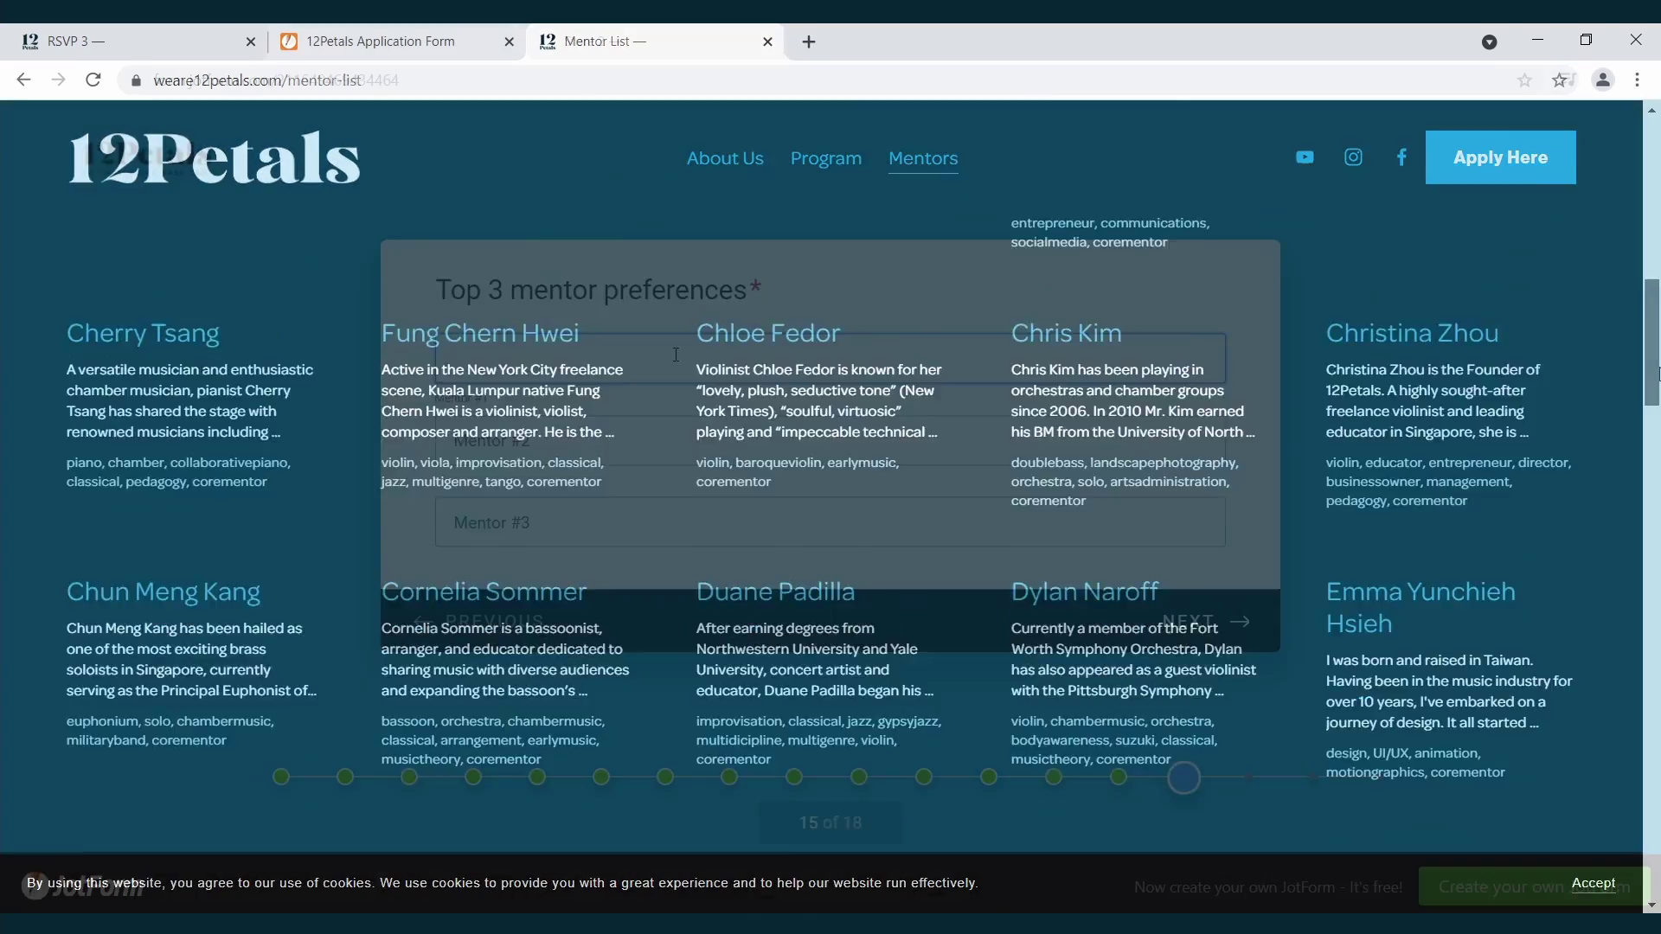
- Enter the three preferred mentors' names as Mentor #1, #2 and #3
{"action": "type", "text": "Co"}
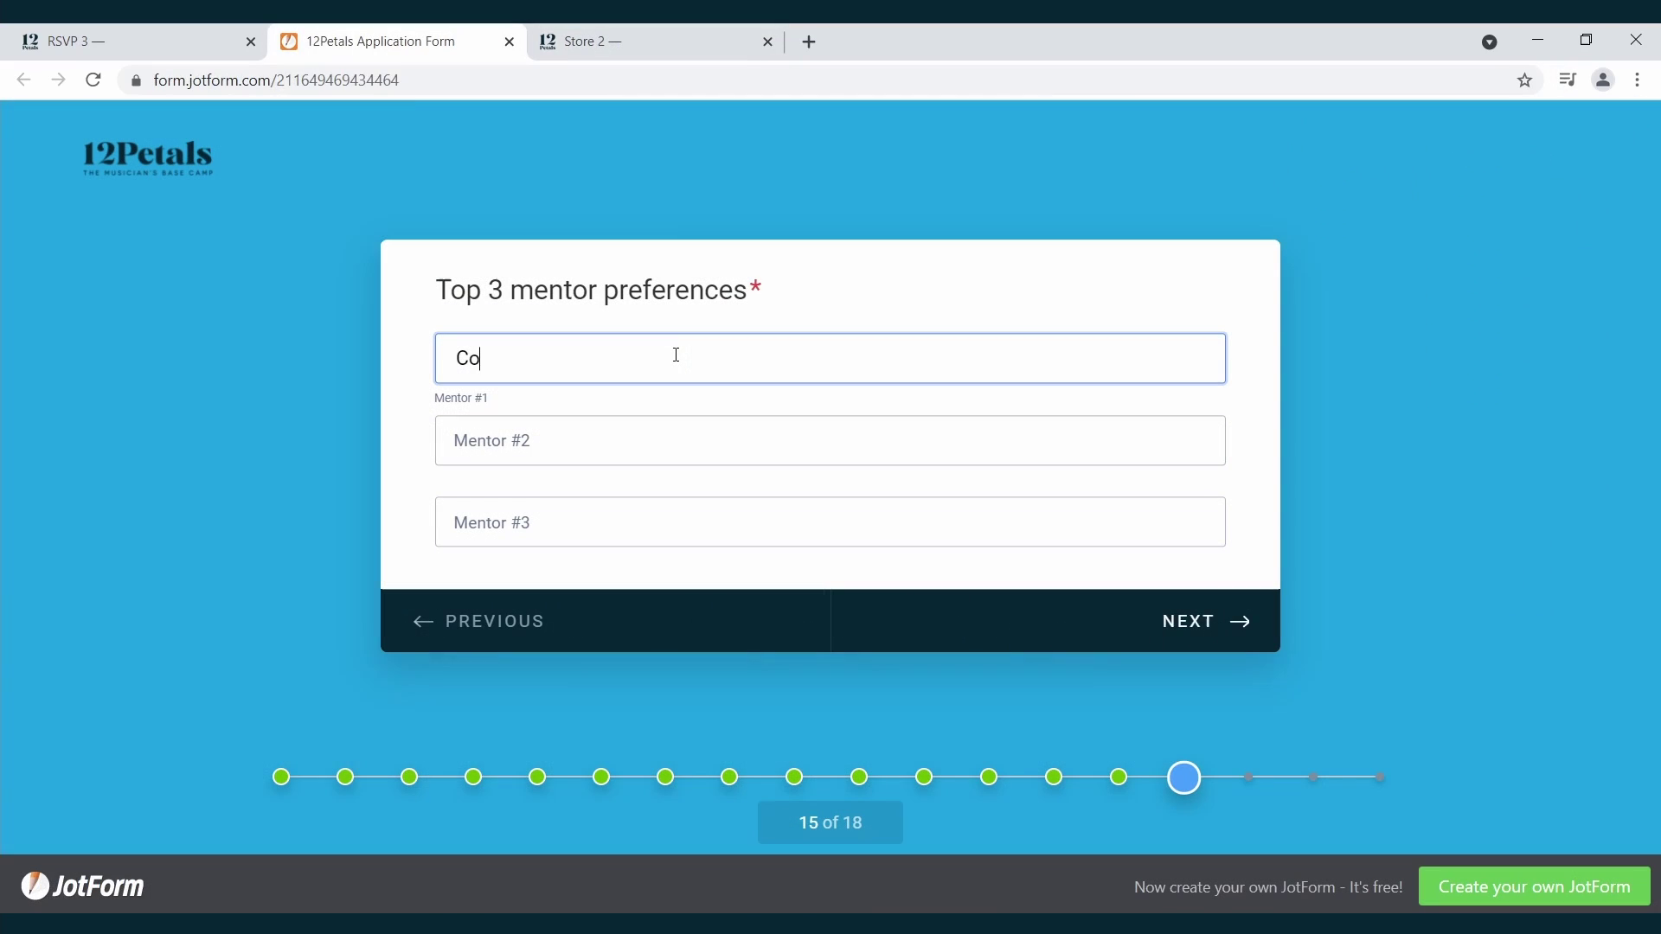
{"action": "type", "text": "rnelia Somme"}
{"action": "type", "text": "r"}
{"action": "key", "text": "Return"}
{"action": "type", "text": "ara"}
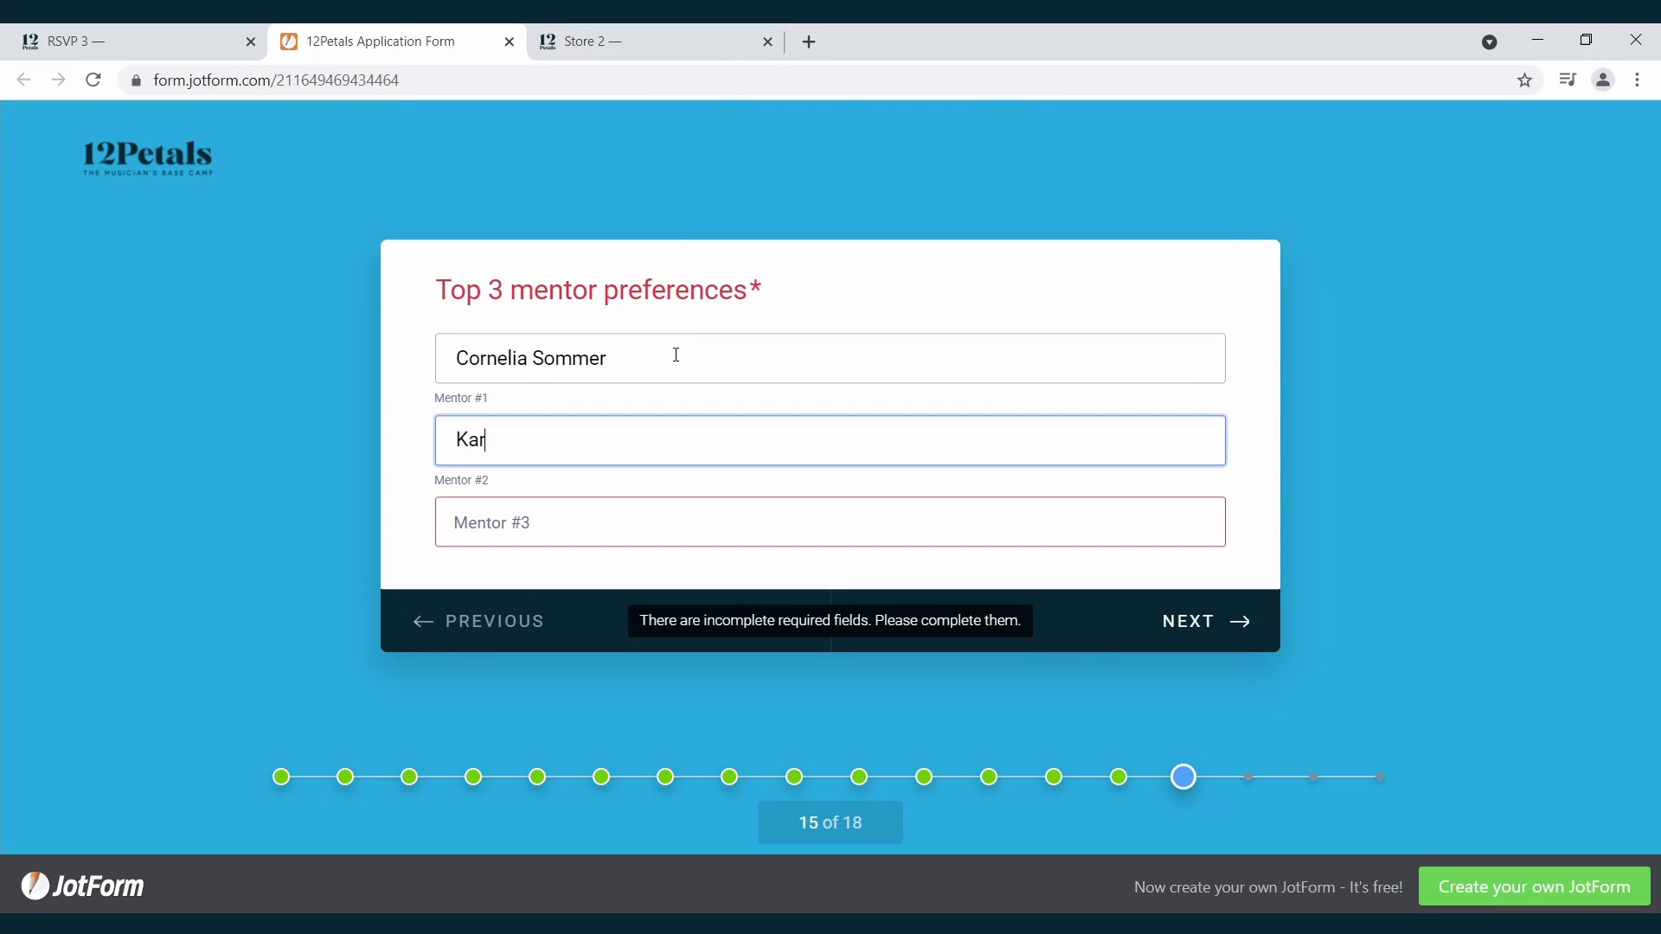
{"action": "type", "text": " Lamoure"}
{"action": "key", "text": "Tab"}
{"action": "type", "text": "Lauren Spaulding"}
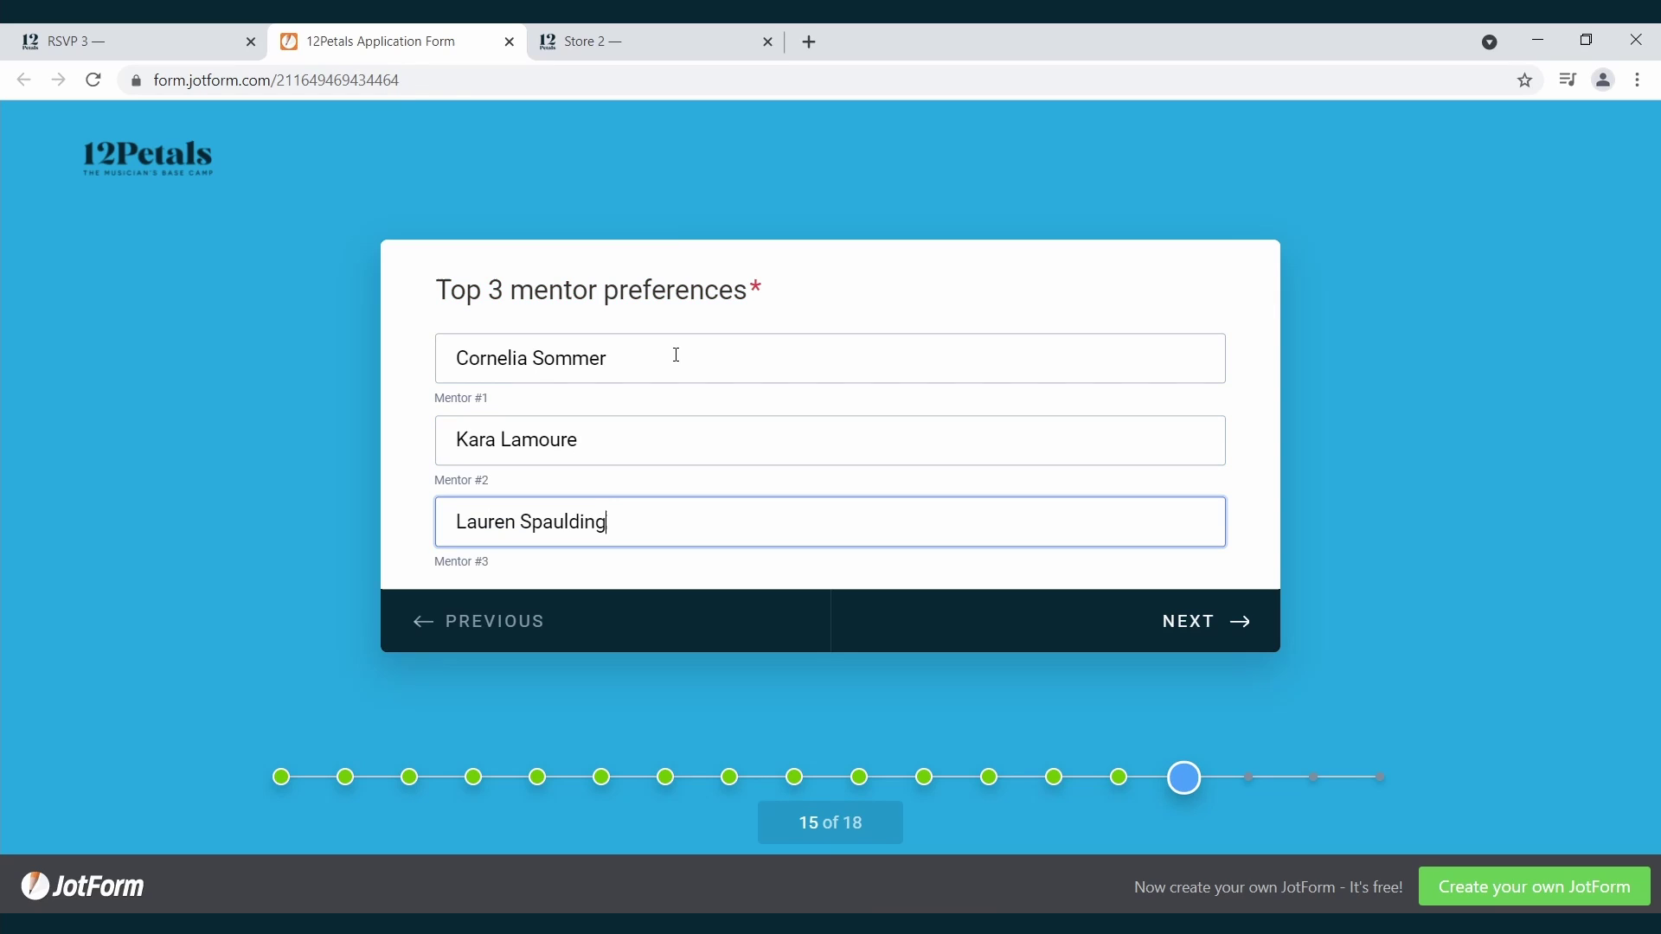
{"action": "left_click", "coordinate": [1144, 616]}
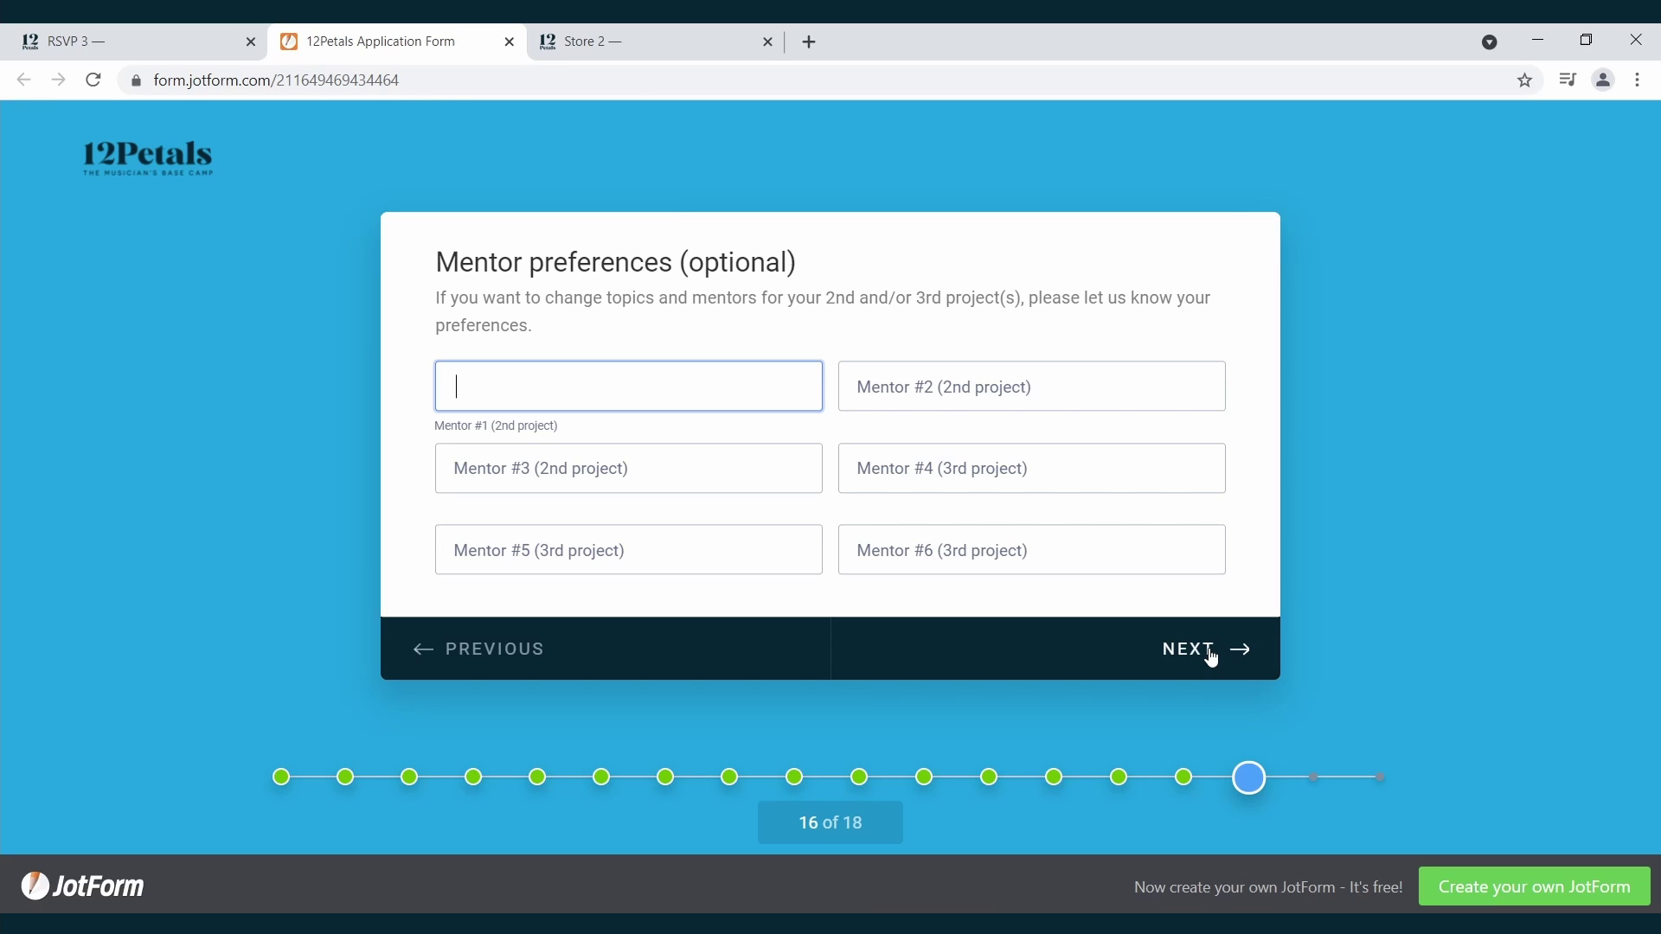
- Skip the optional preferences page and explain wanting to enter the profession after graduating music college
{"action": "left_click", "coordinate": [1213, 658]}
{"action": "type", "text": "I've just g"}
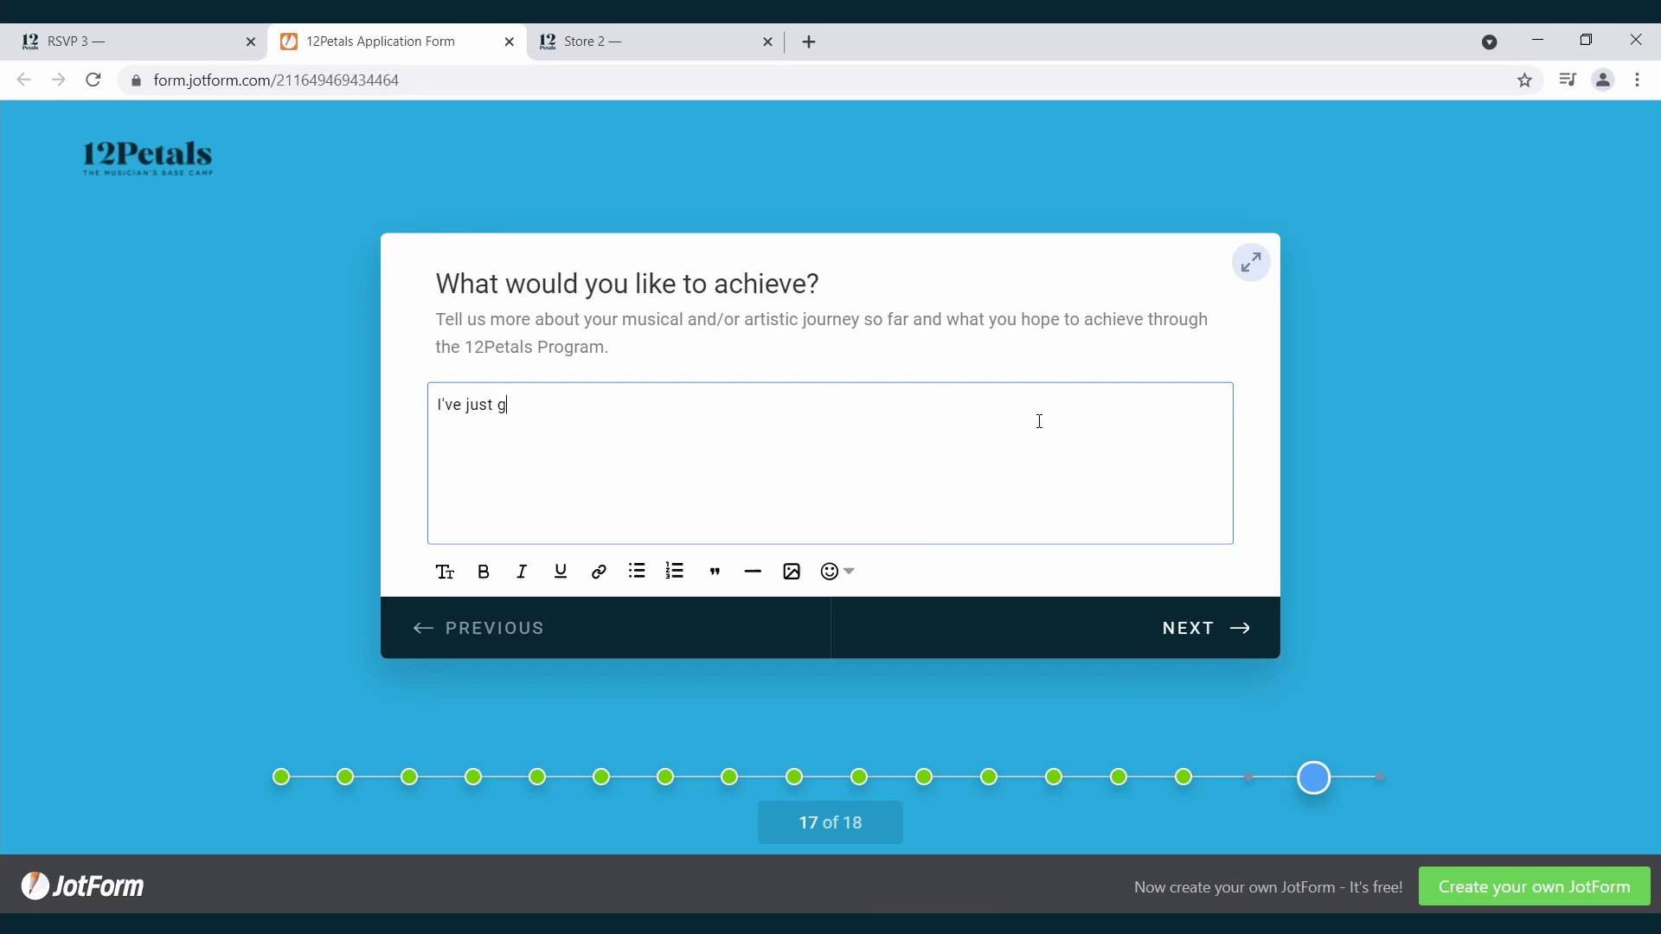
{"action": "type", "text": "raduated from a music college and would lik"}
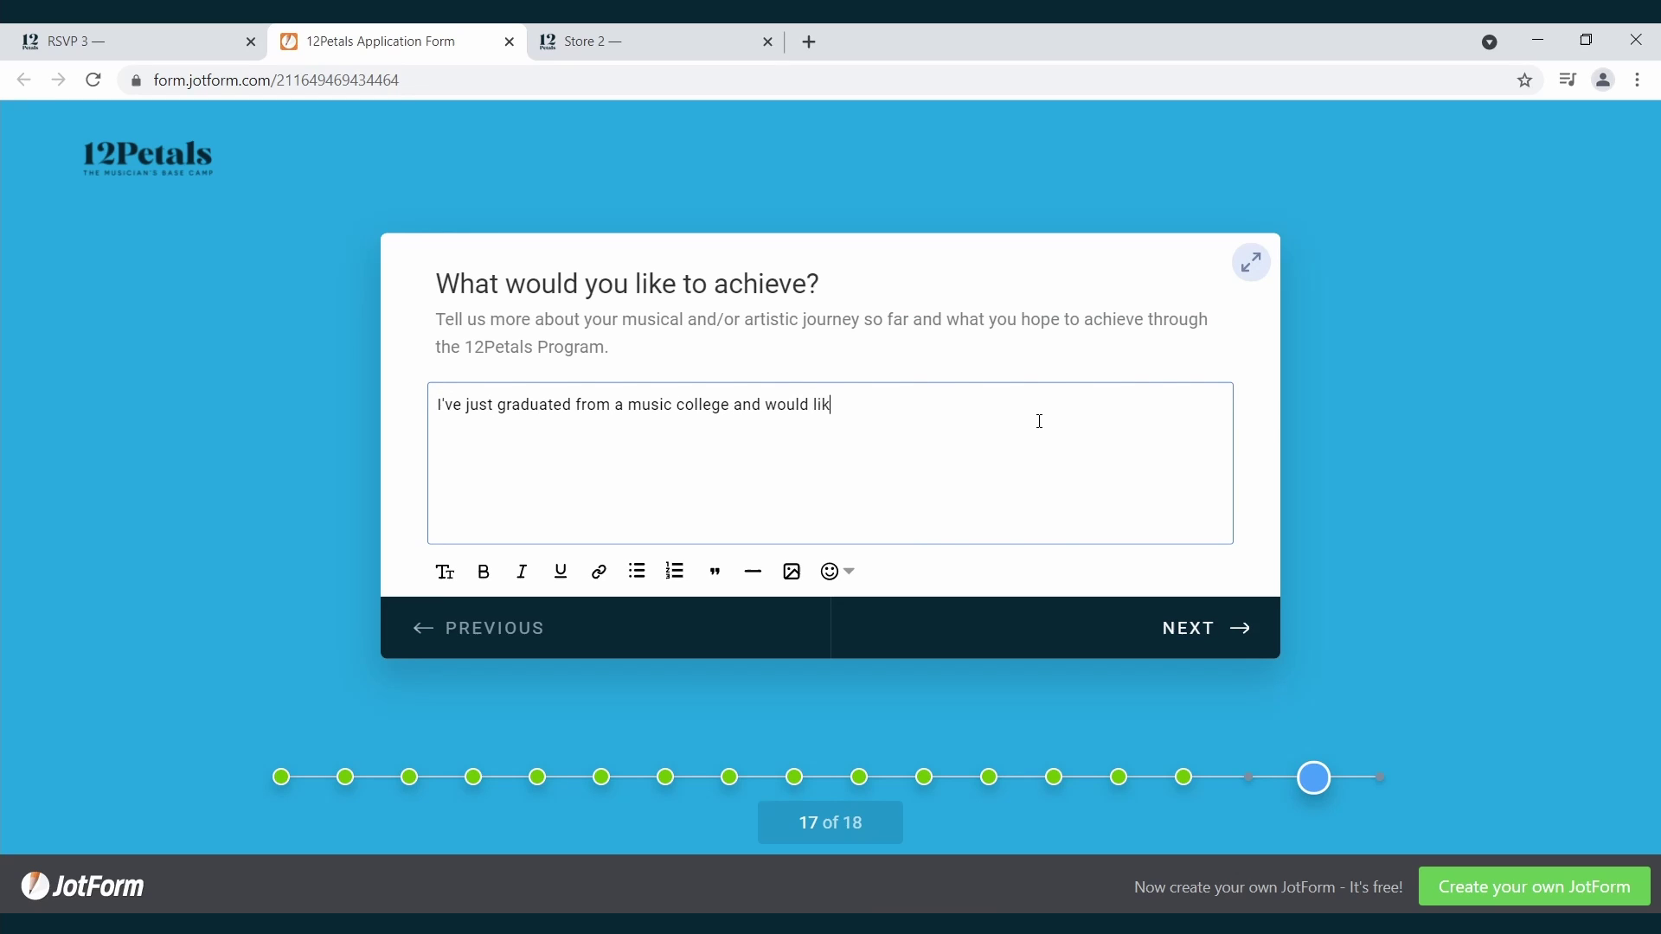
{"action": "type", "text": "e to know more about getting into the profession"}
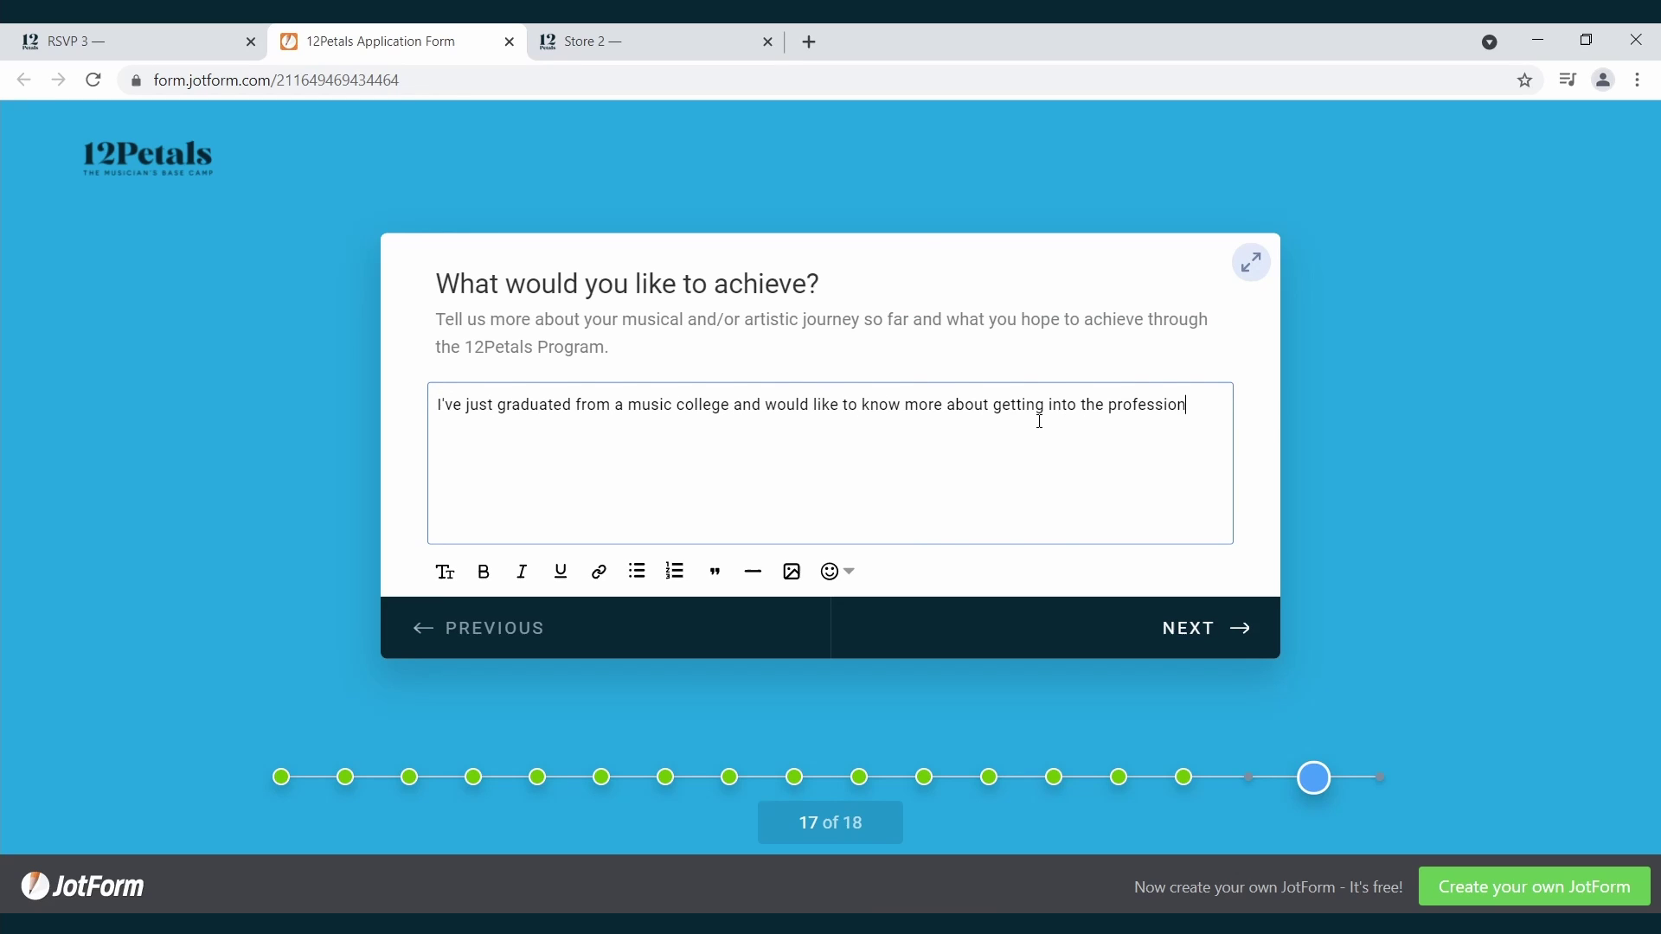
{"action": "type", "text": "al world, its challenges and "}
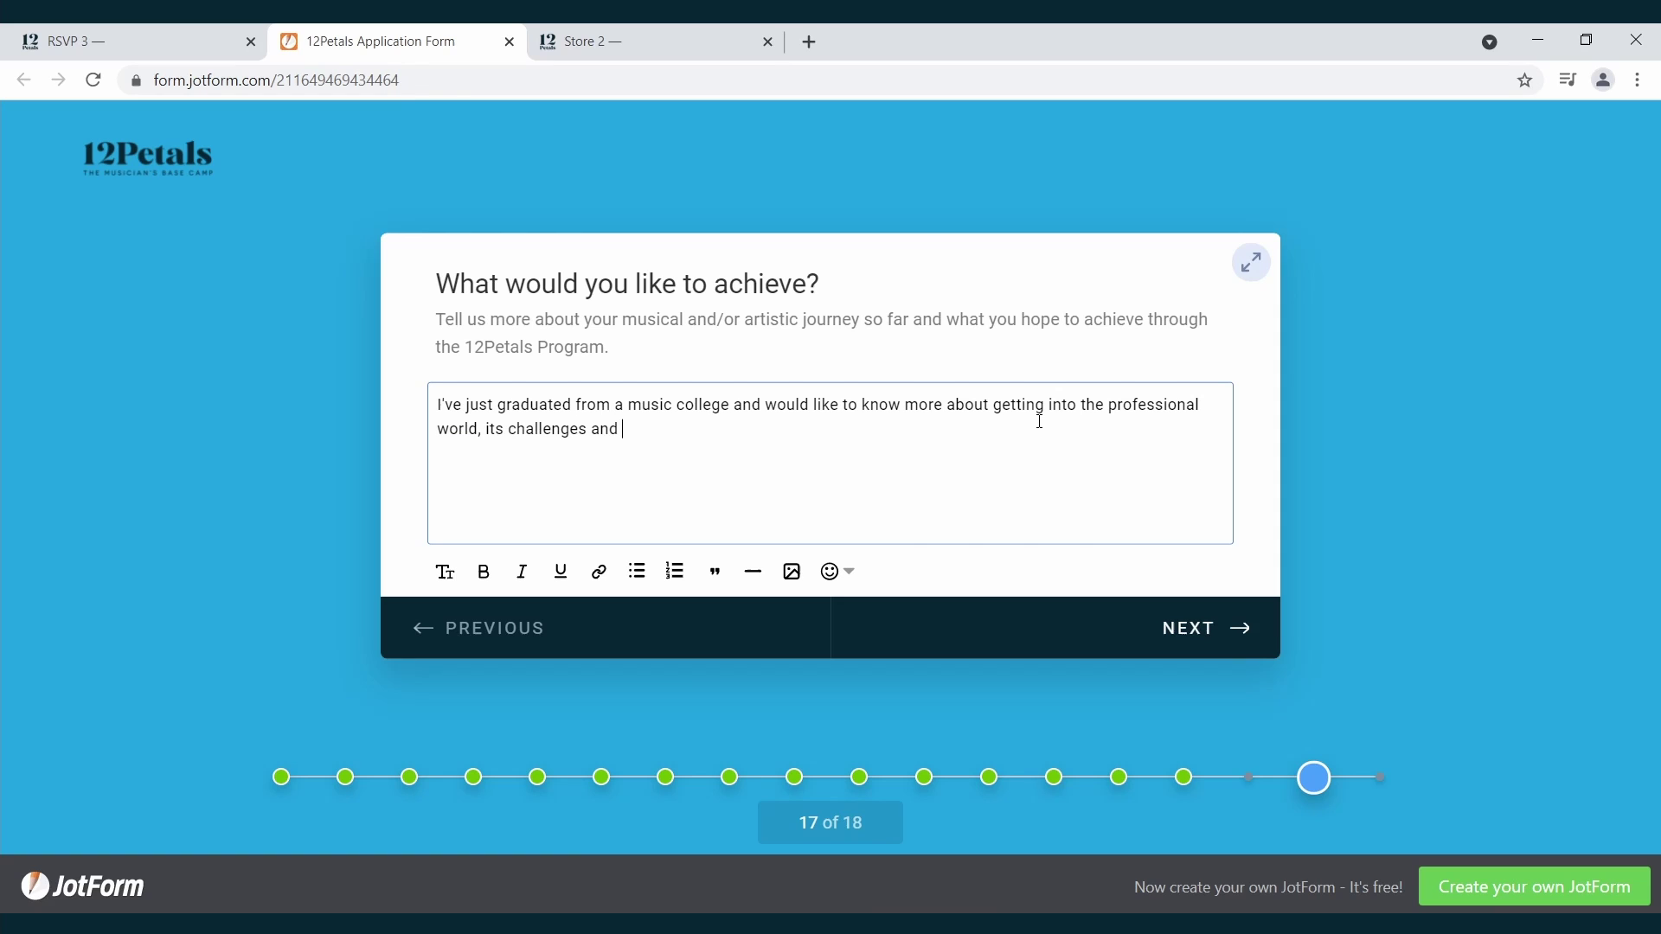
{"action": "type", "text": "its do's and don'ts"}
{"action": "left_click", "coordinate": [1254, 645]}
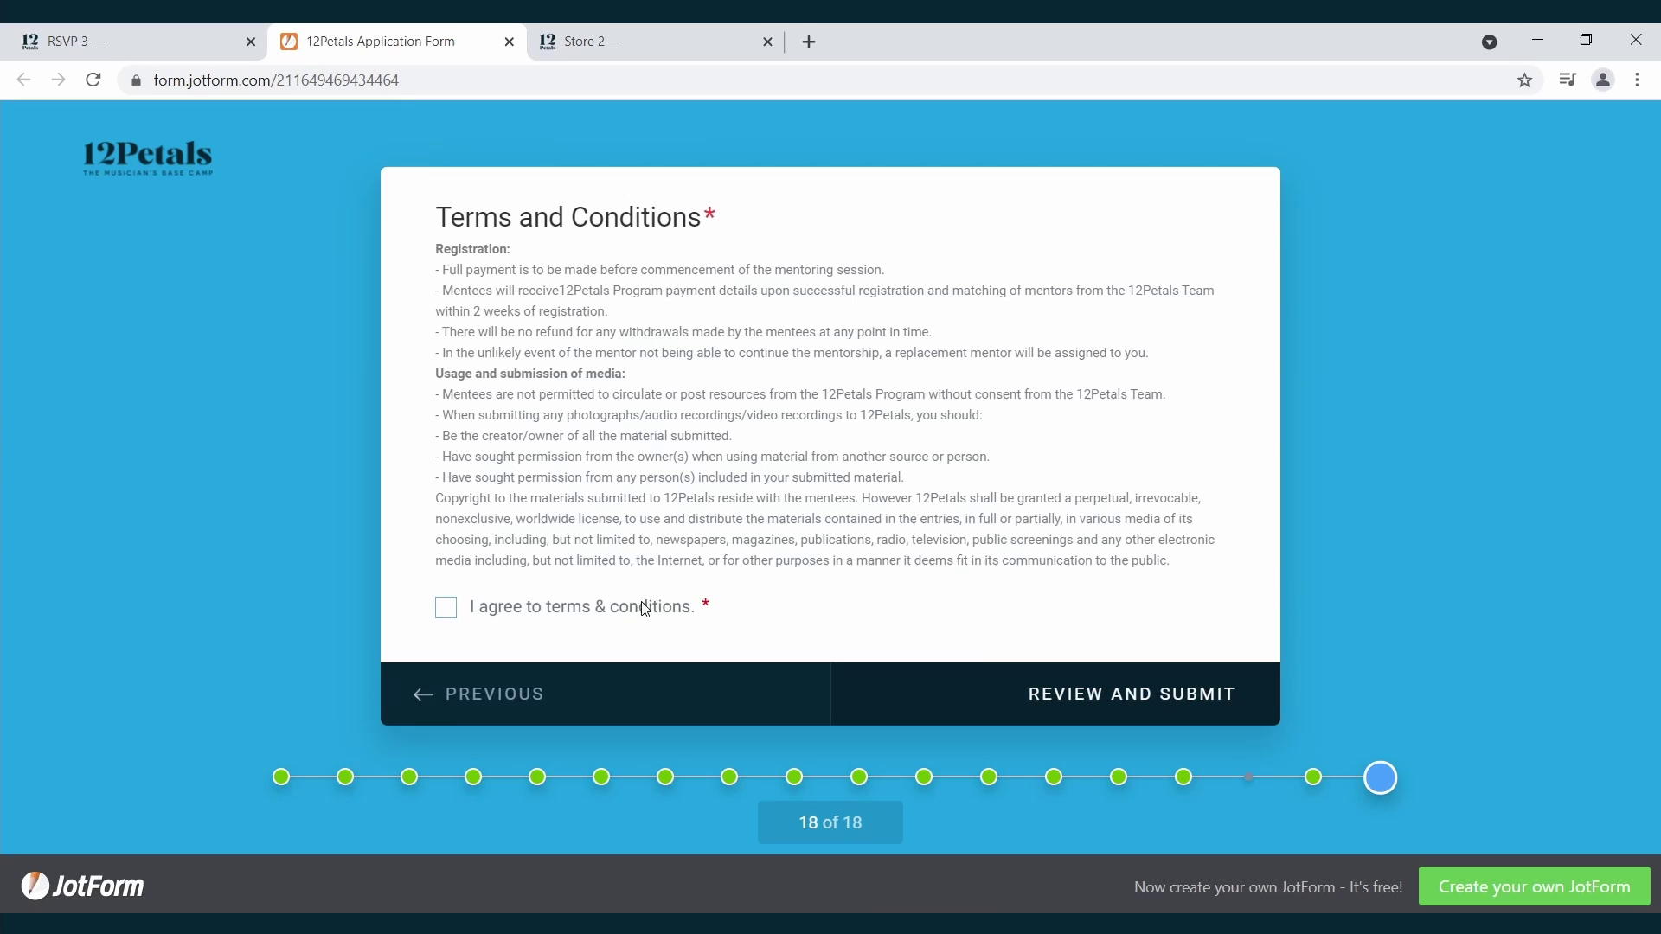
- Agree to the terms and conditions, review every answer on the summary, and submit the application
{"action": "left_click", "coordinate": [443, 615]}
{"action": "left_click", "coordinate": [1157, 700]}
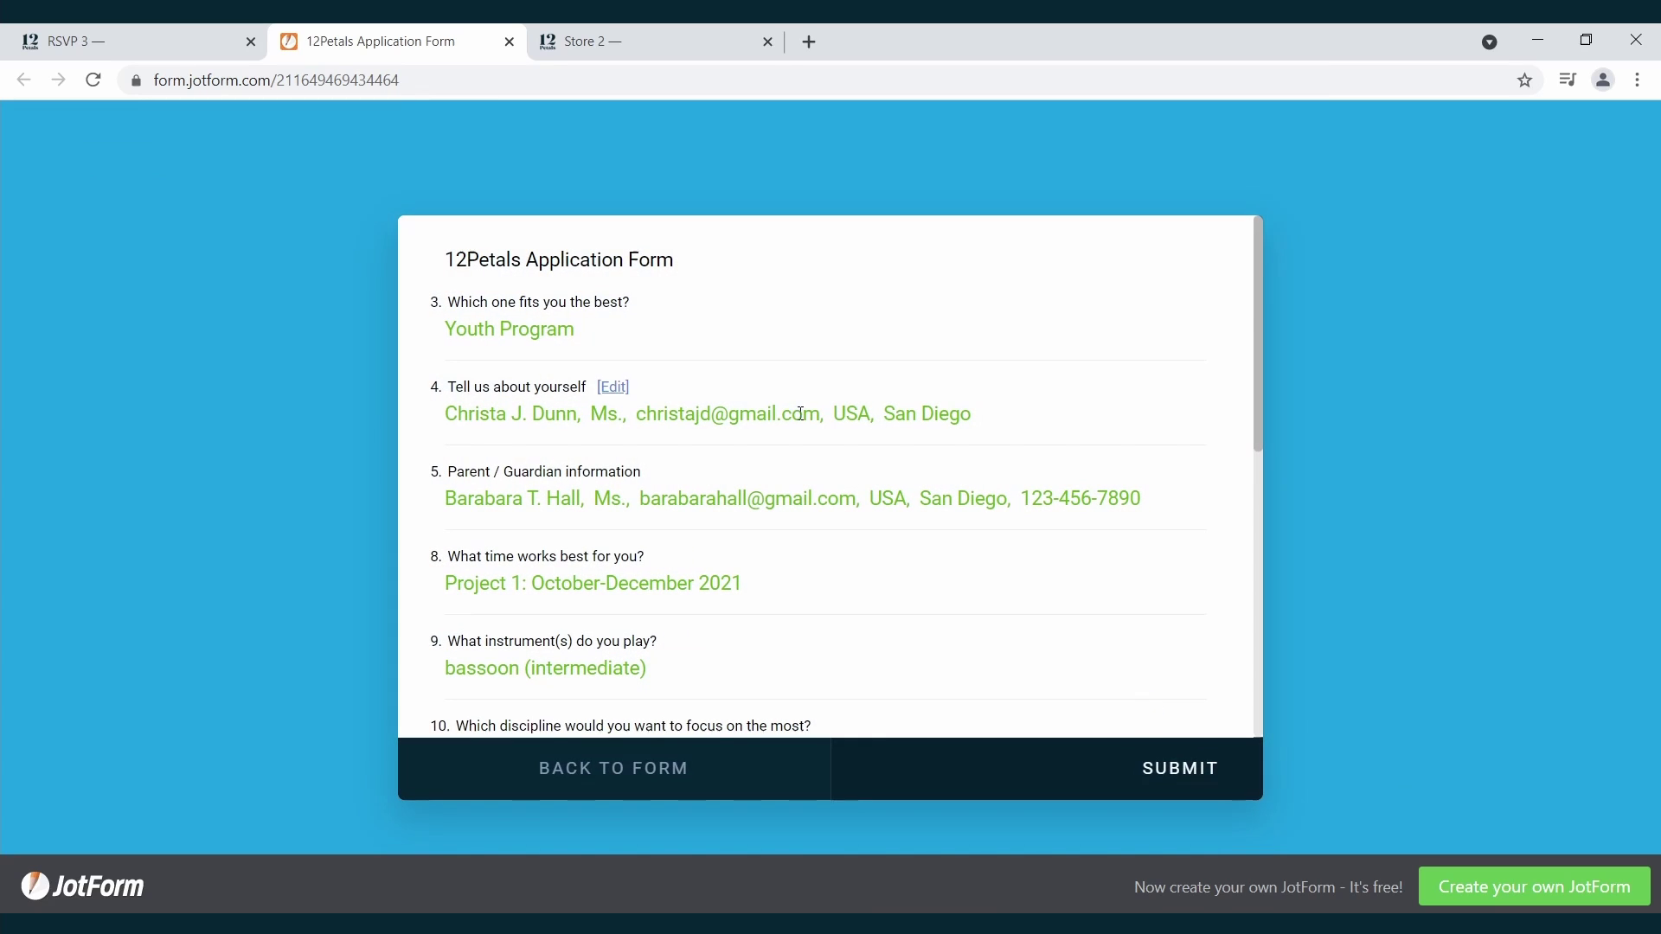
{"action": "left_click_drag", "start_coordinate": [1260, 293], "coordinate": [1262, 603]}
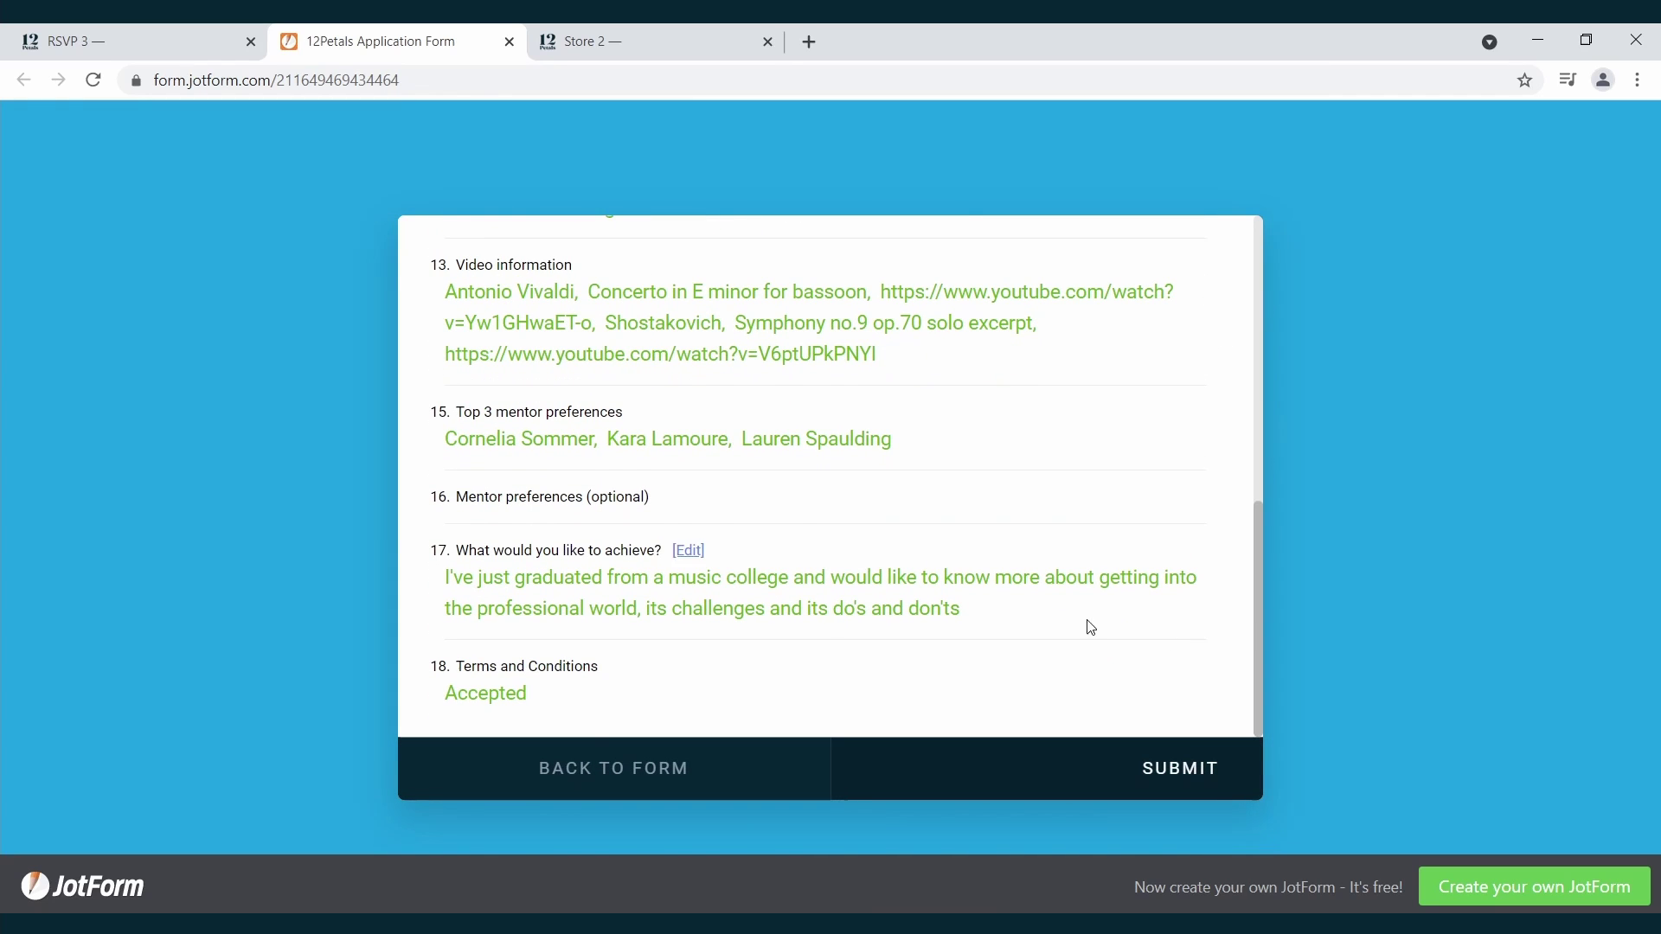
{"action": "left_click", "coordinate": [595, 782]}
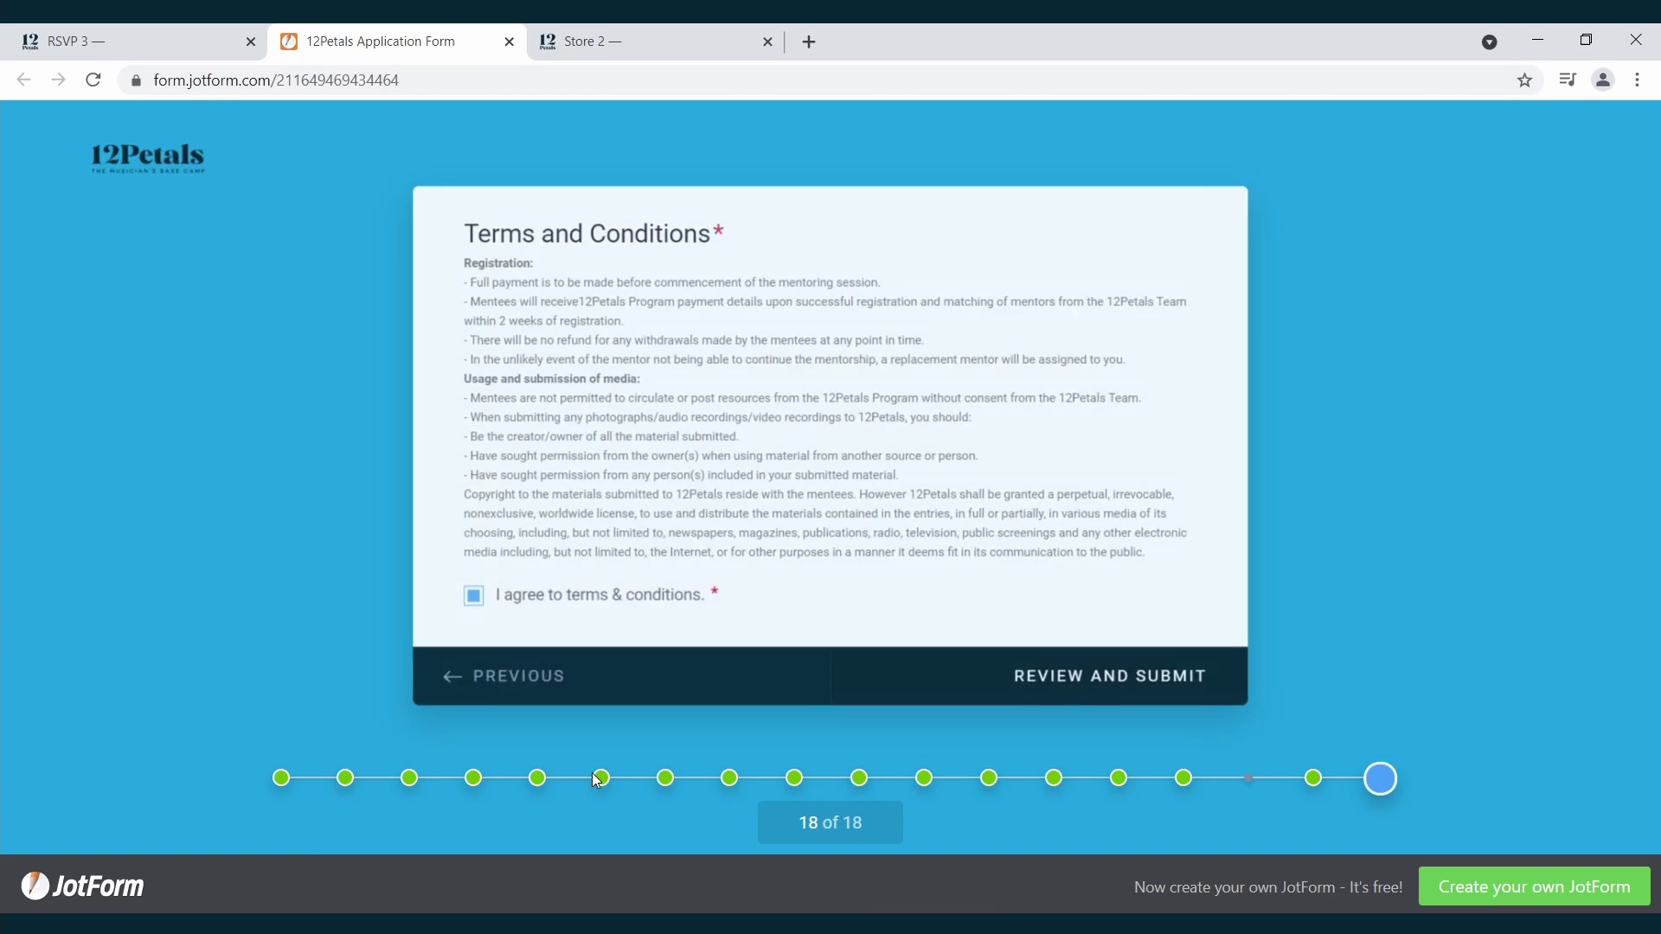
{"action": "left_click", "coordinate": [1168, 700]}
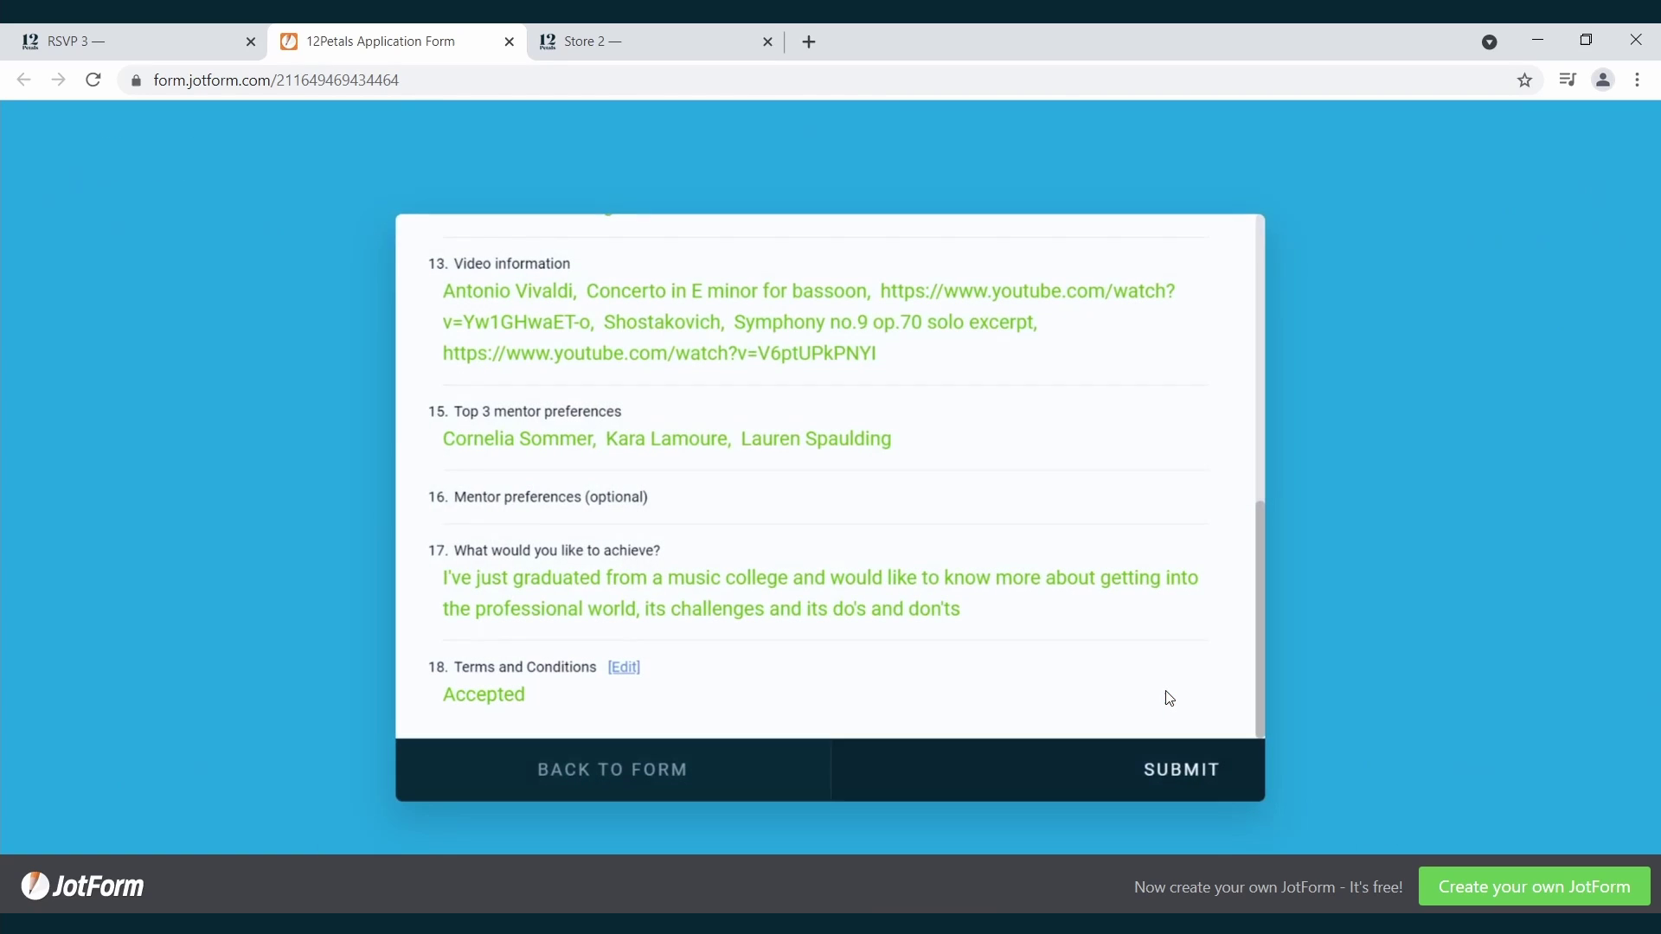
{"action": "left_click", "coordinate": [1201, 781]}
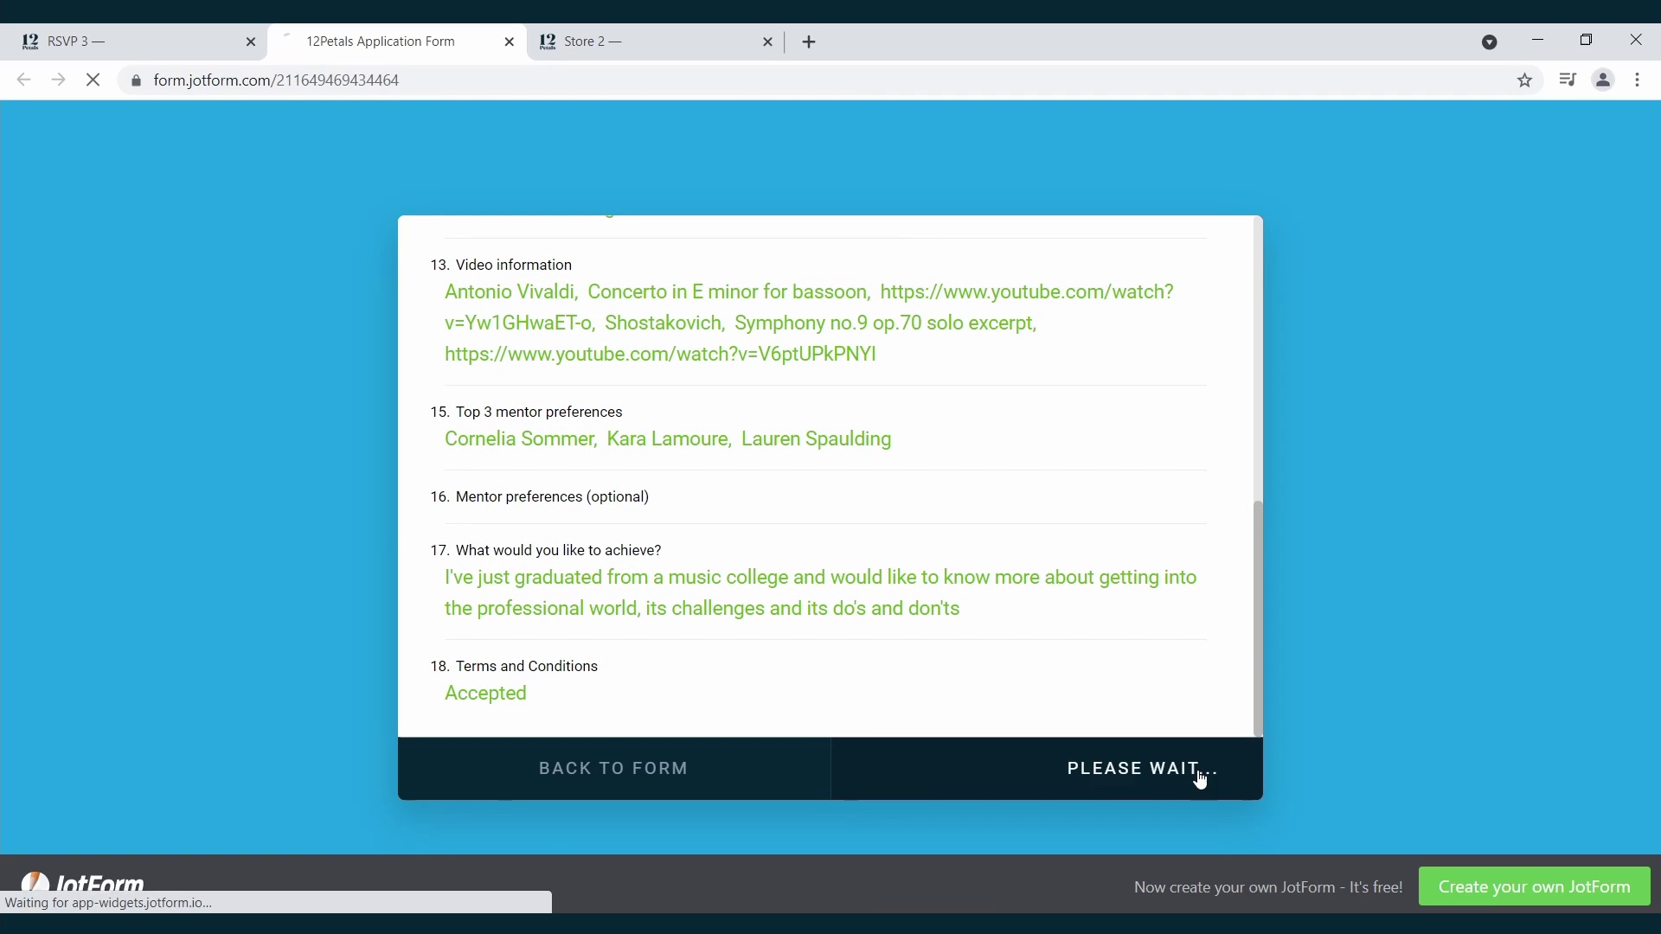